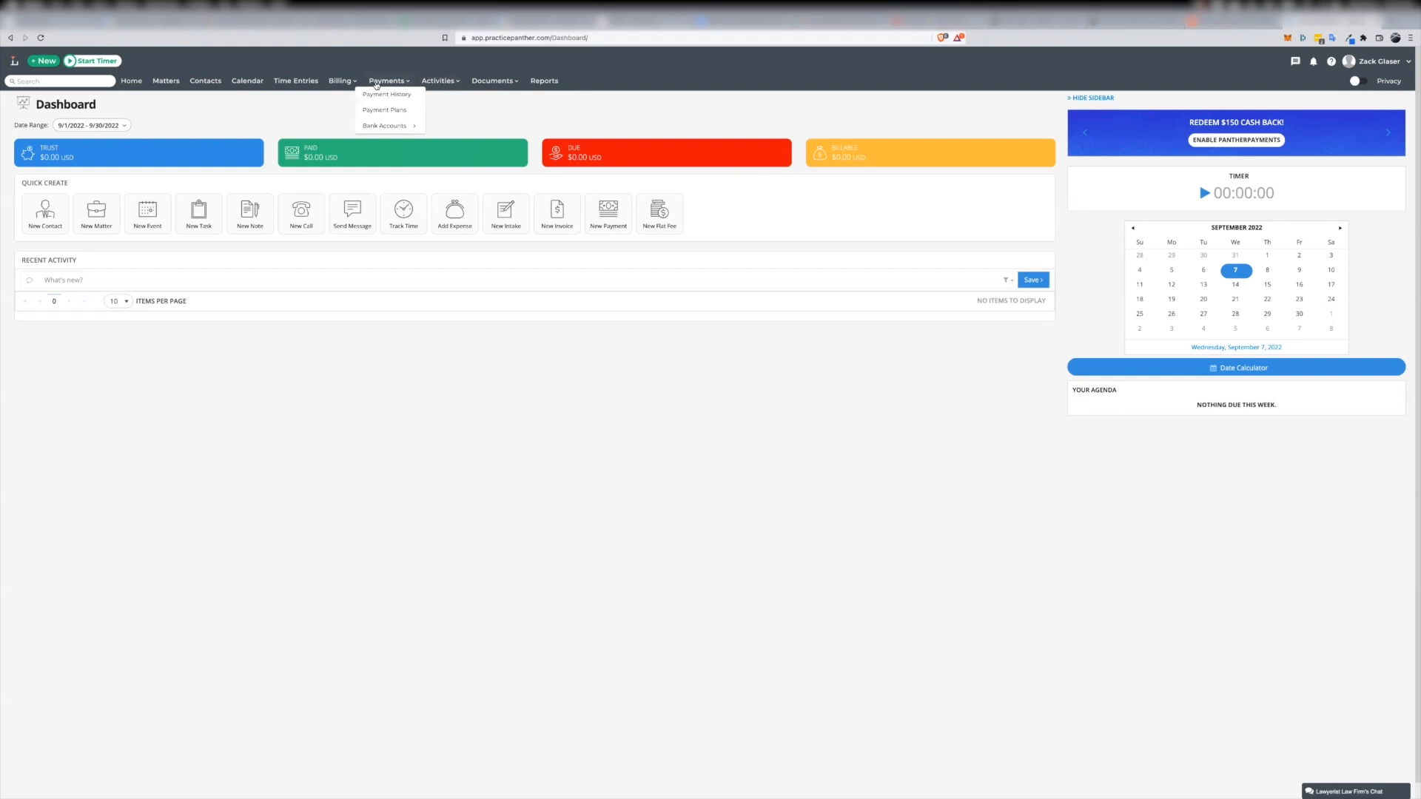
Go to the intake forms and start a new intake template
mouse_move(514, 83)
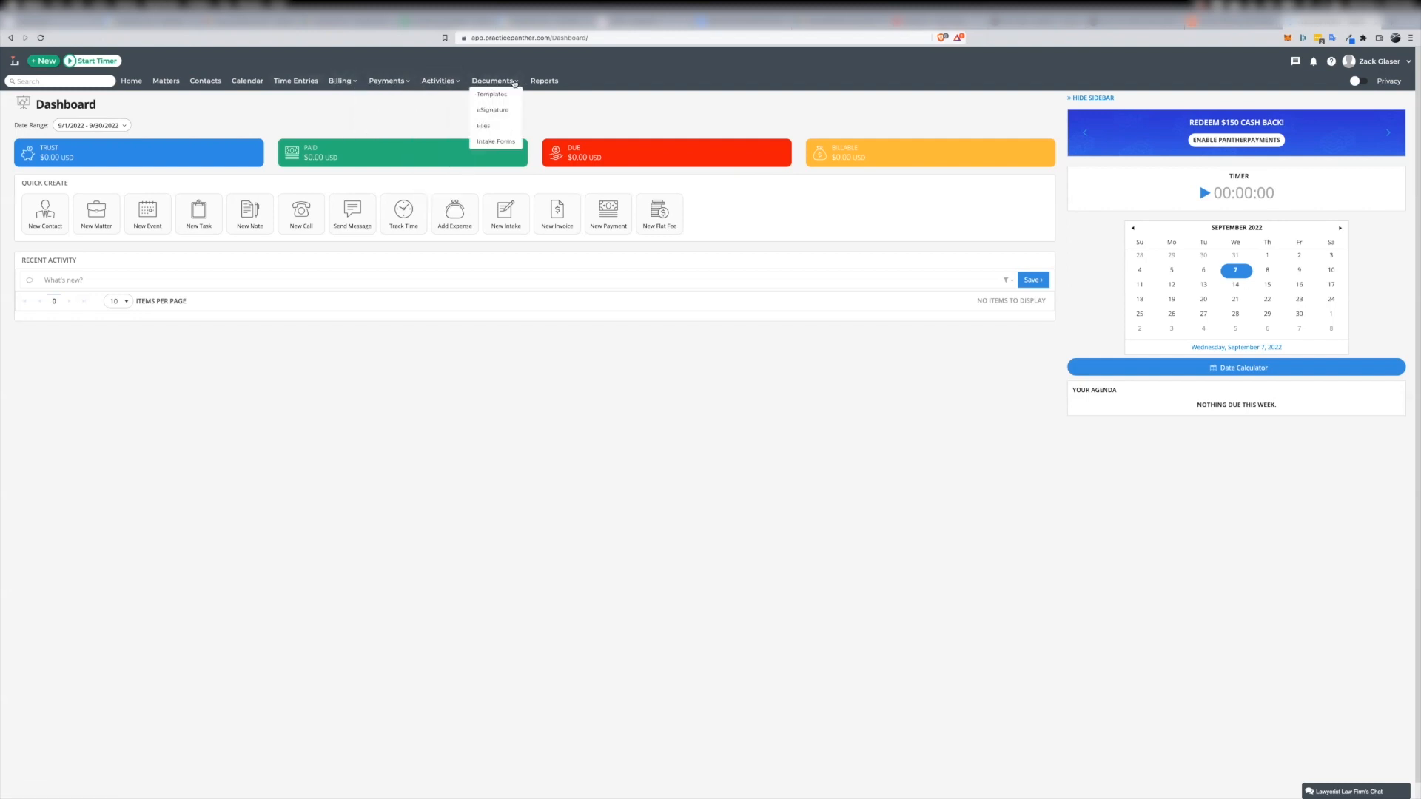
left_click(492, 143)
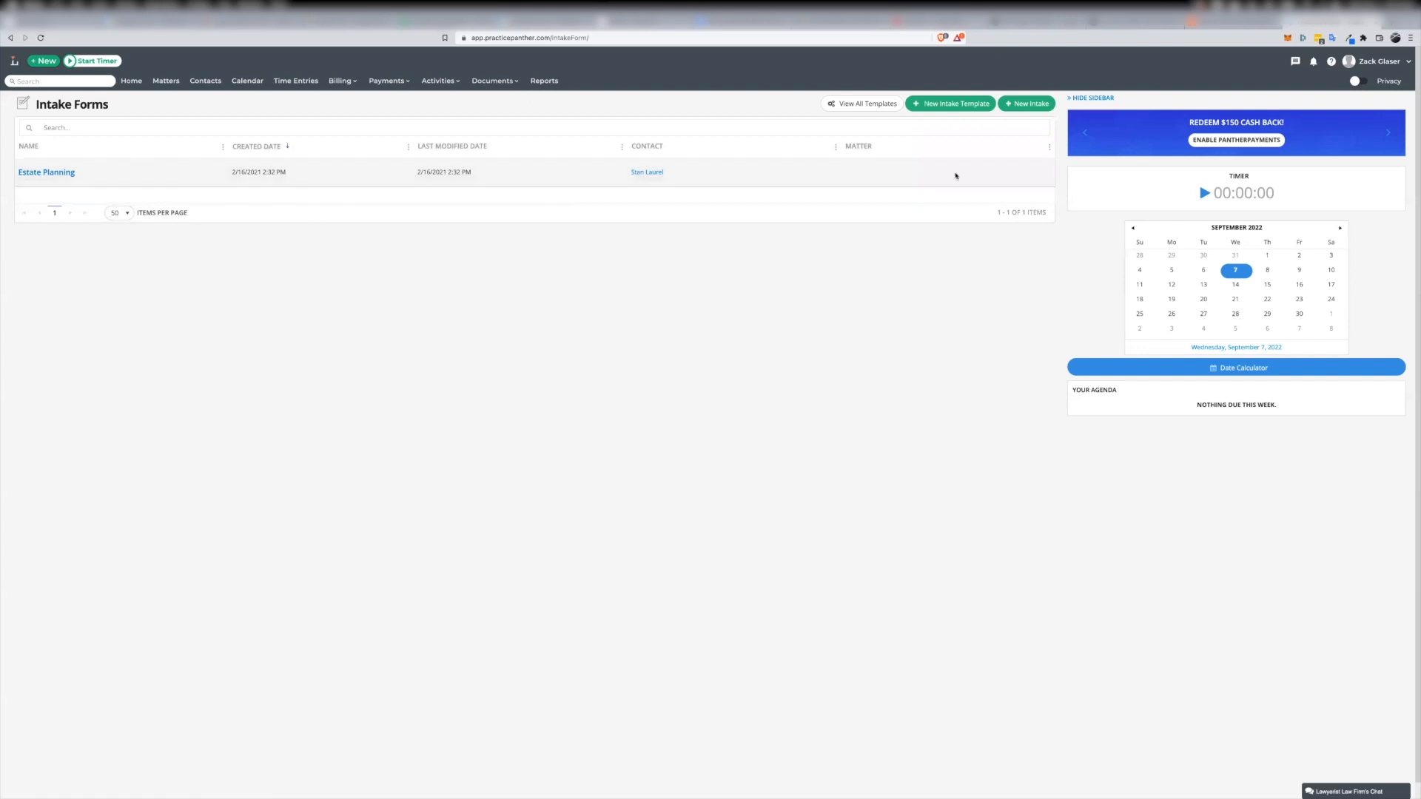
left_click(960, 128)
left_click(947, 105)
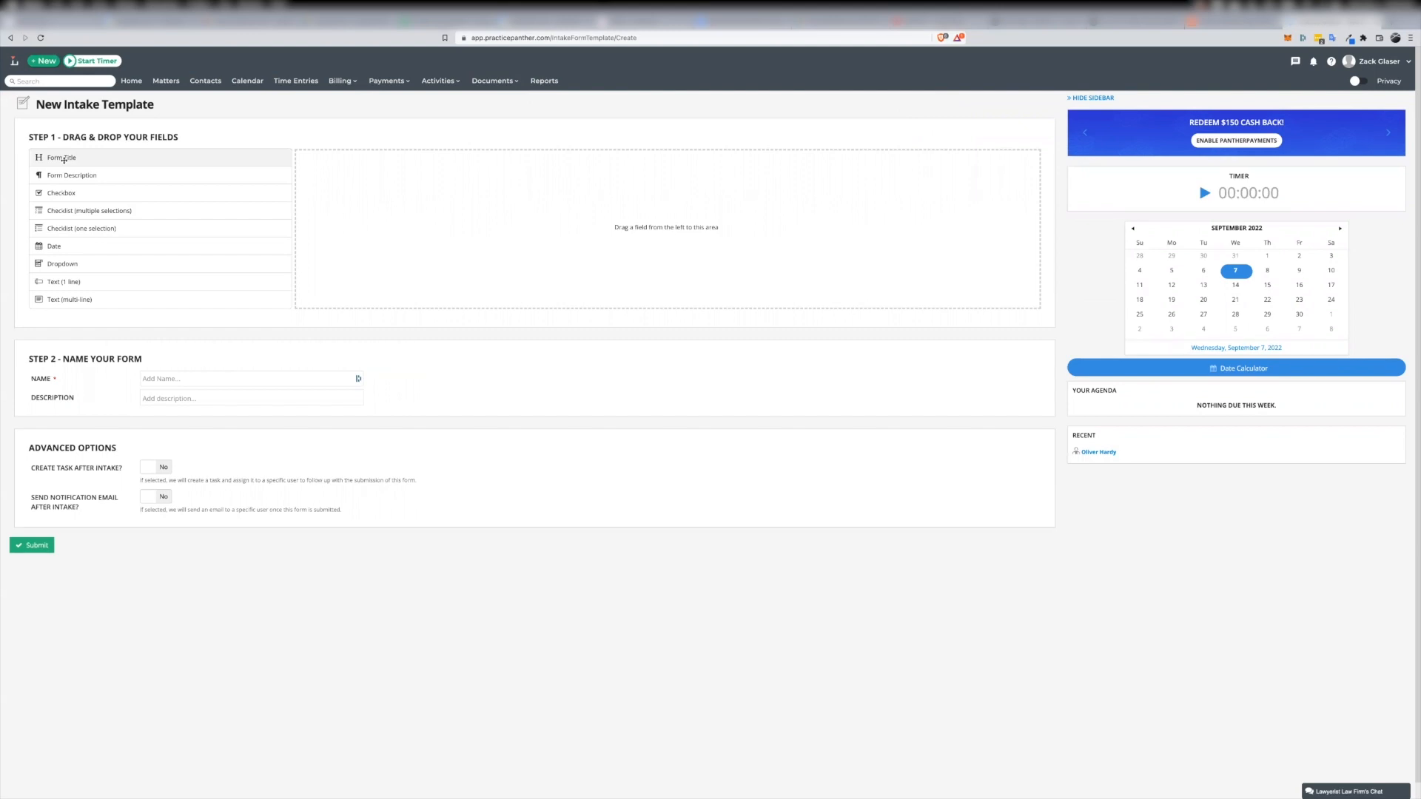
Add a form title to the template and name it "Family Matter Client Intake"
left_click_drag(64, 159, 402, 178)
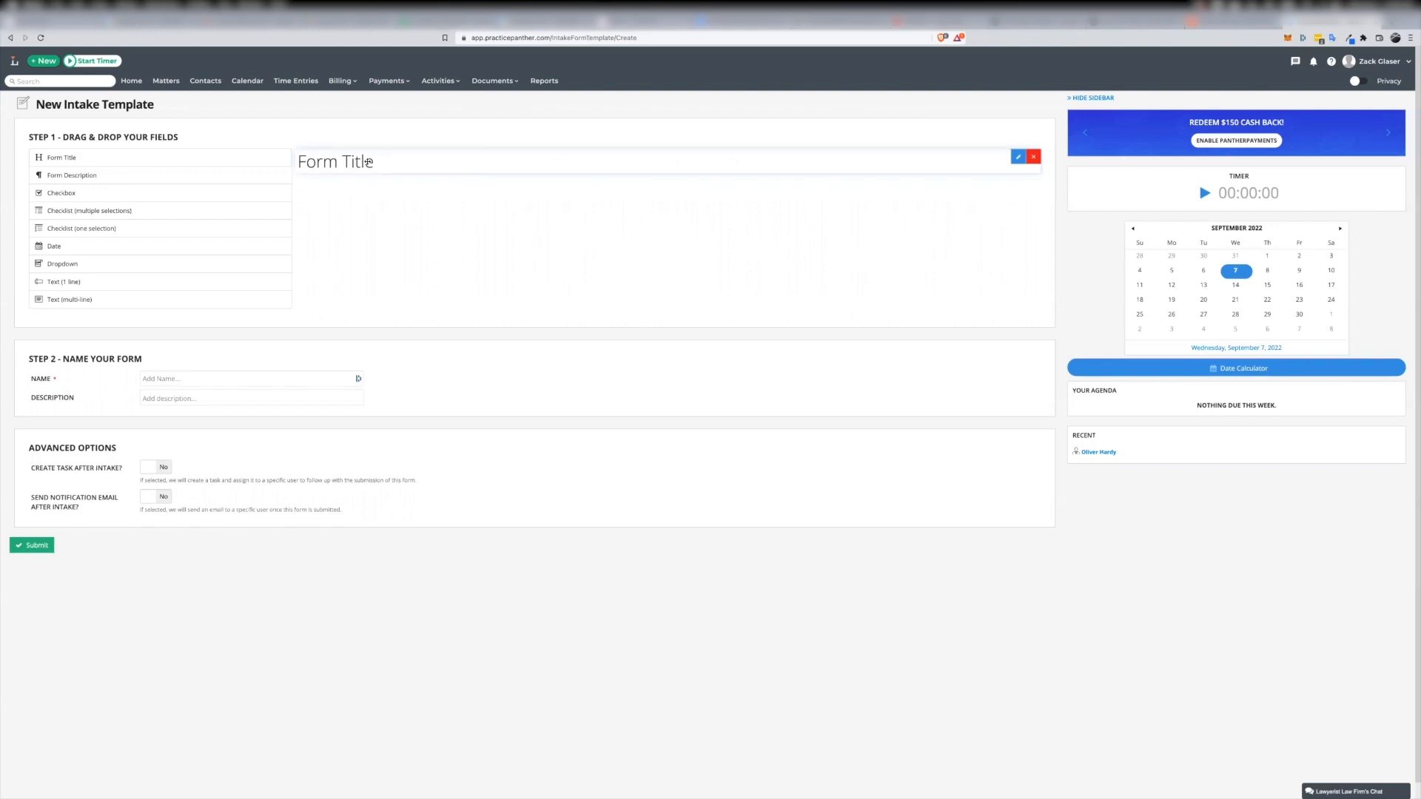
left_click(1019, 158)
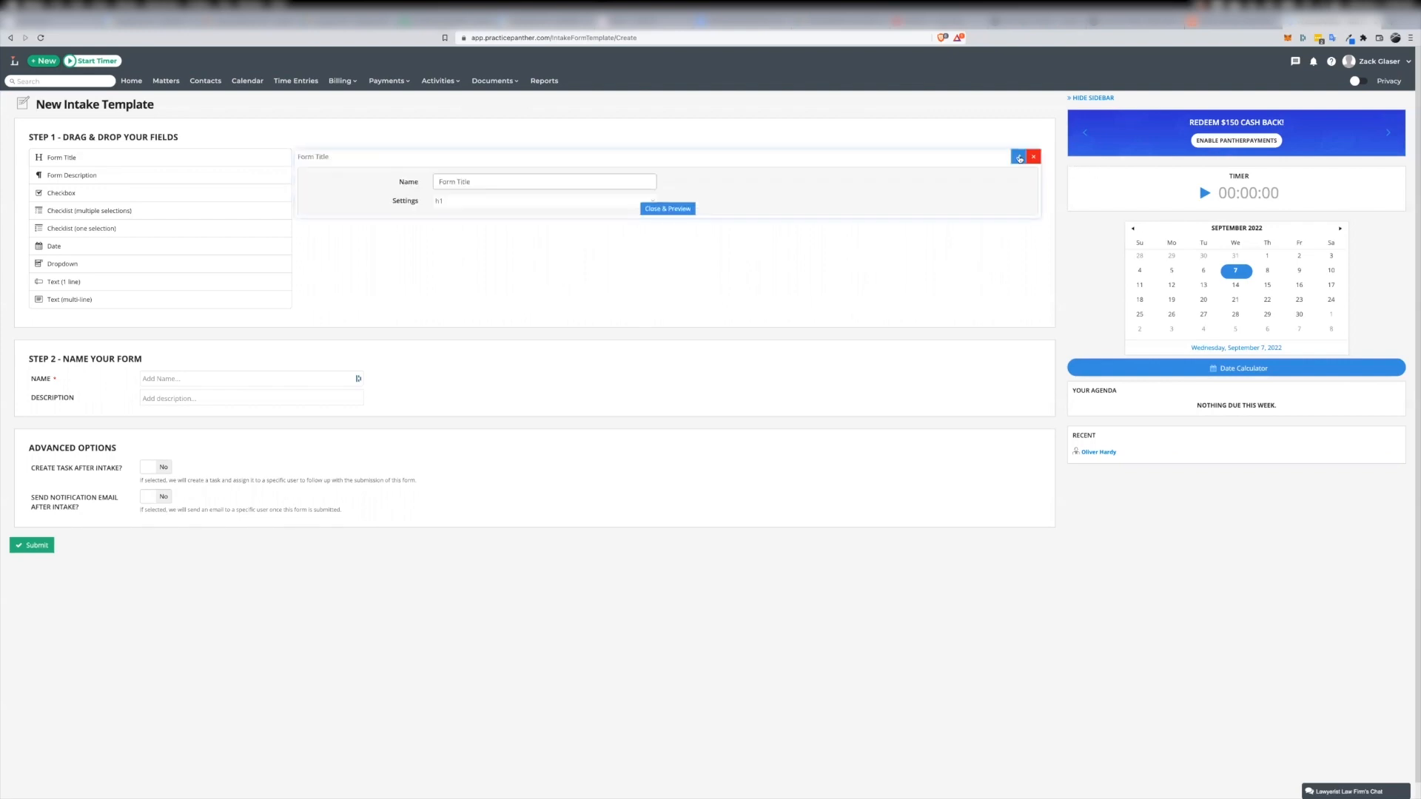
left_click(480, 180)
left_click_drag(480, 180, 412, 182)
type("Clien")
type("Family ")
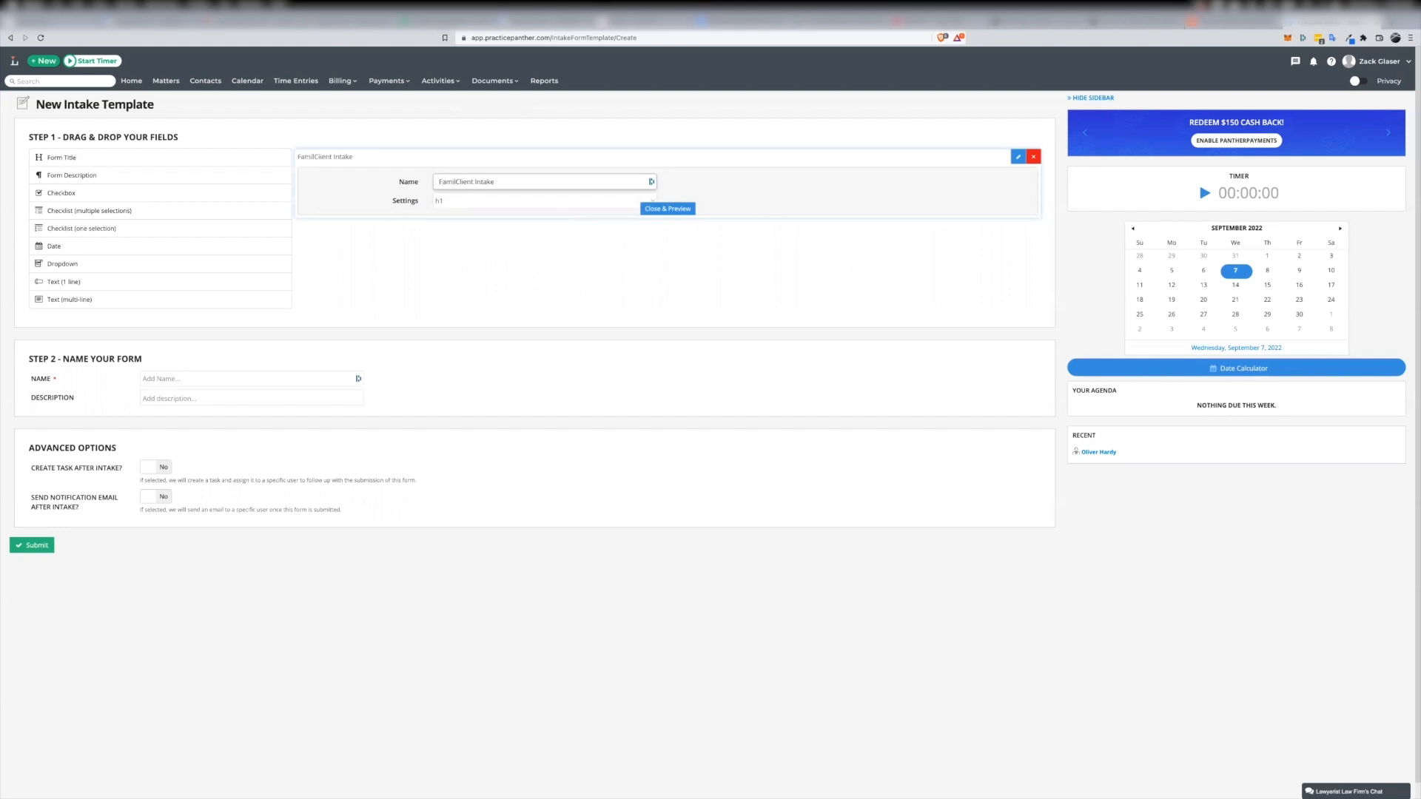
type("Matter")
left_click(670, 210)
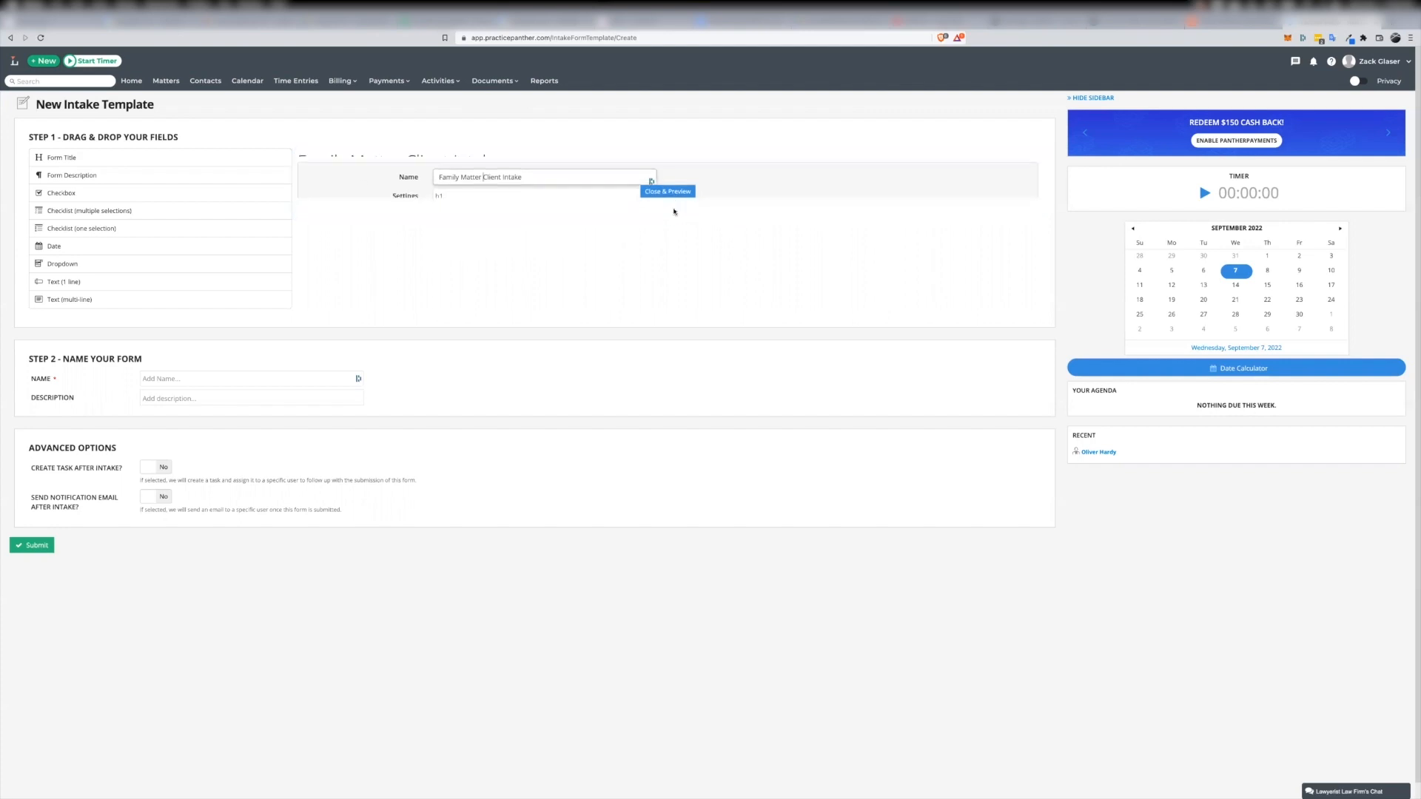
Add a form description below the title reading "Please fill this out to help us understand more about your matter"
left_click_drag(77, 176, 374, 187)
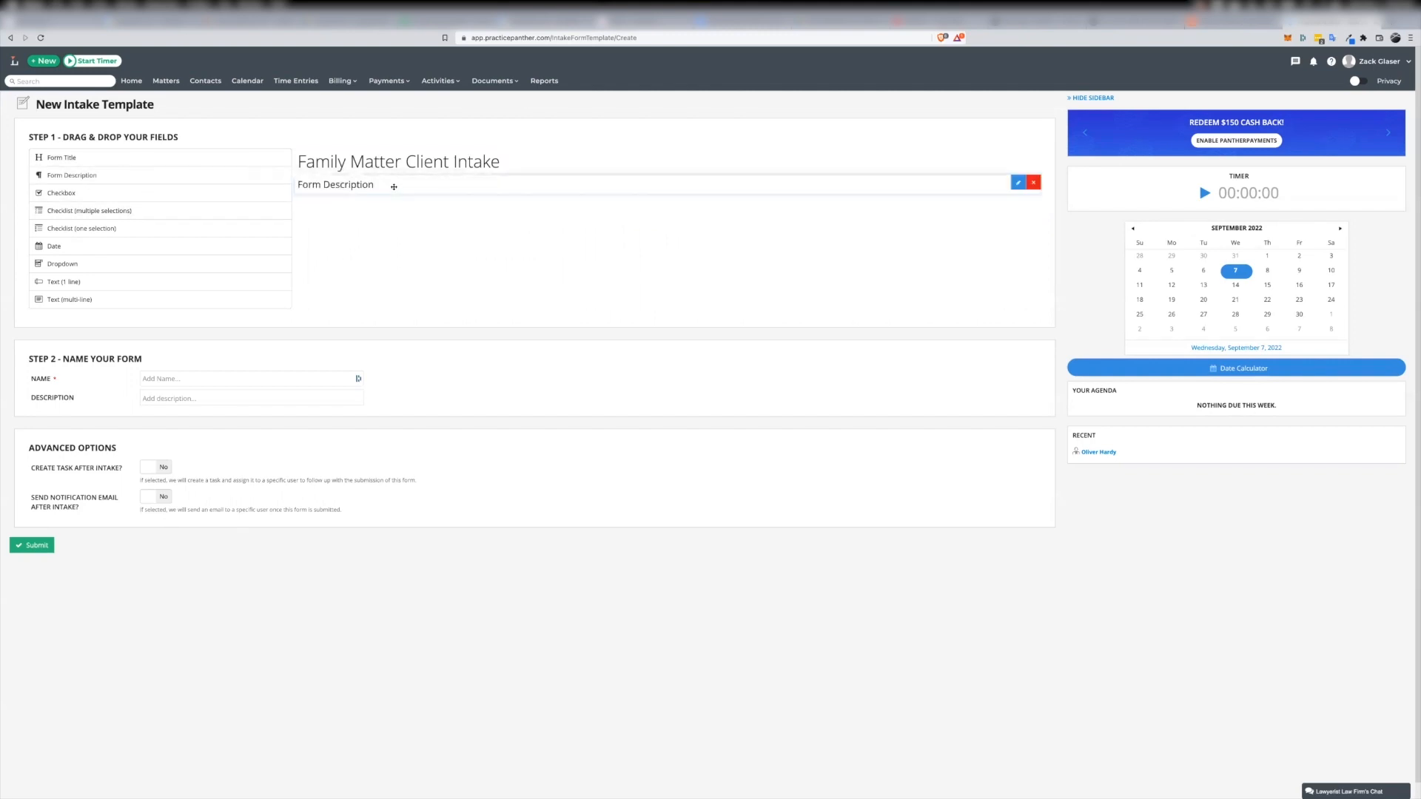
left_click(1018, 183)
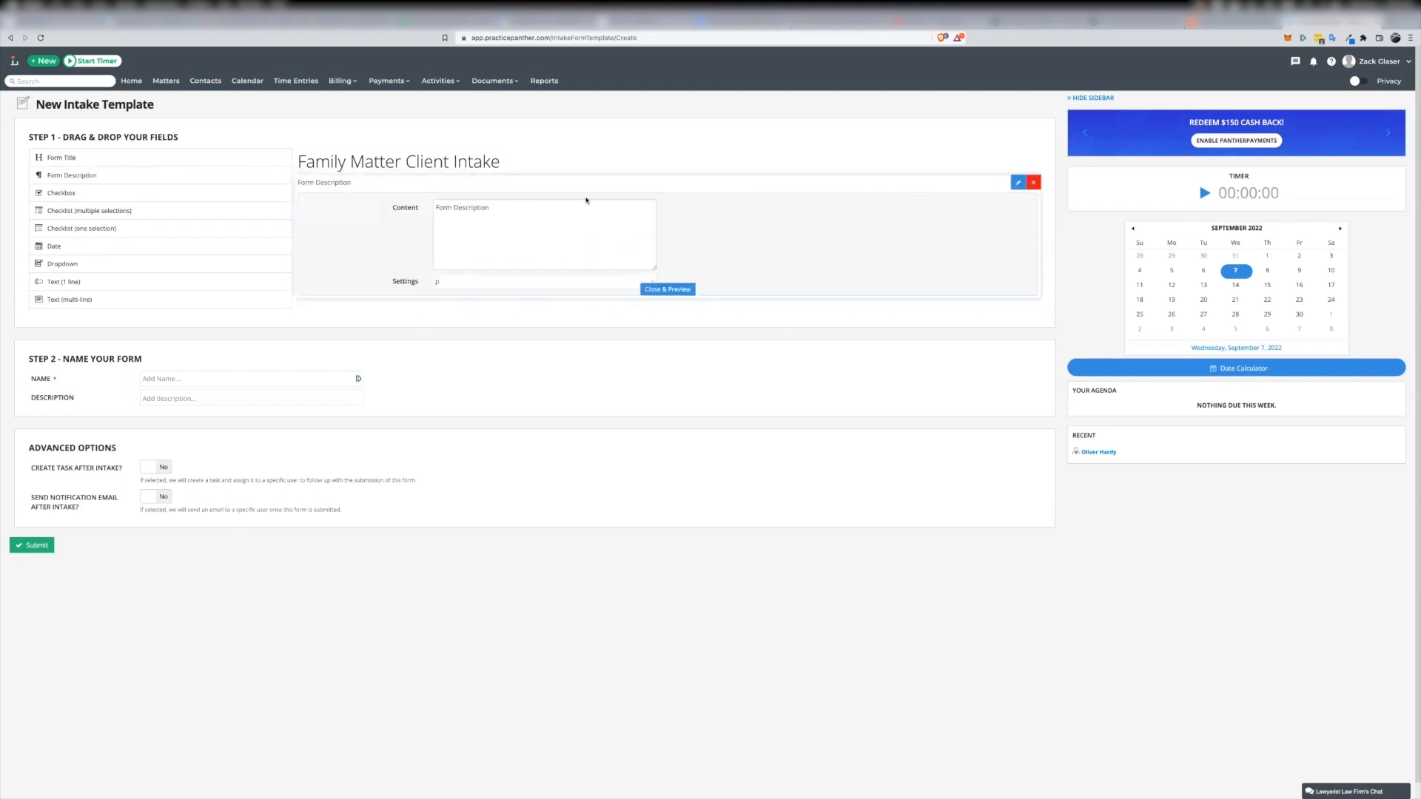
type("Please fill this out to help us understand more about your matter")
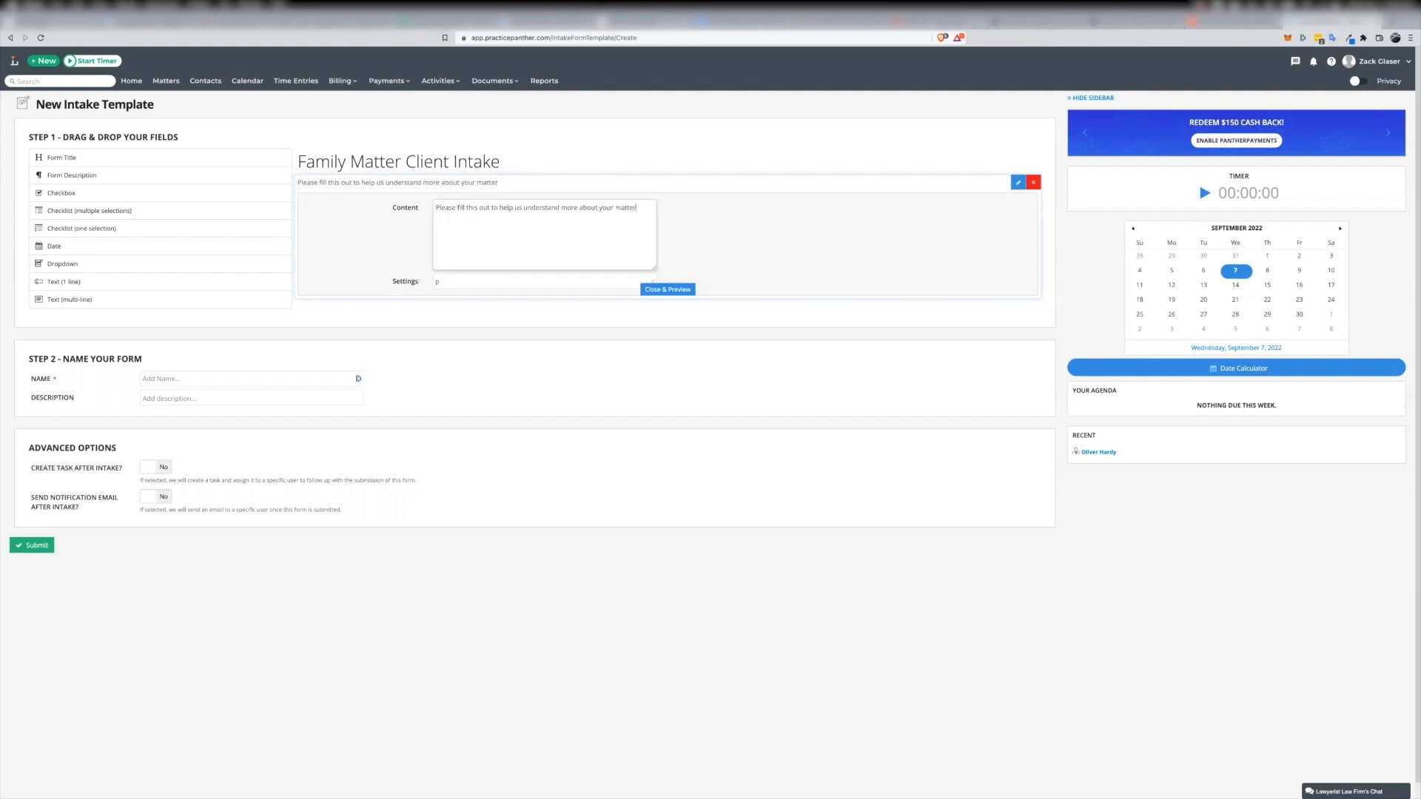
left_click(3, 199)
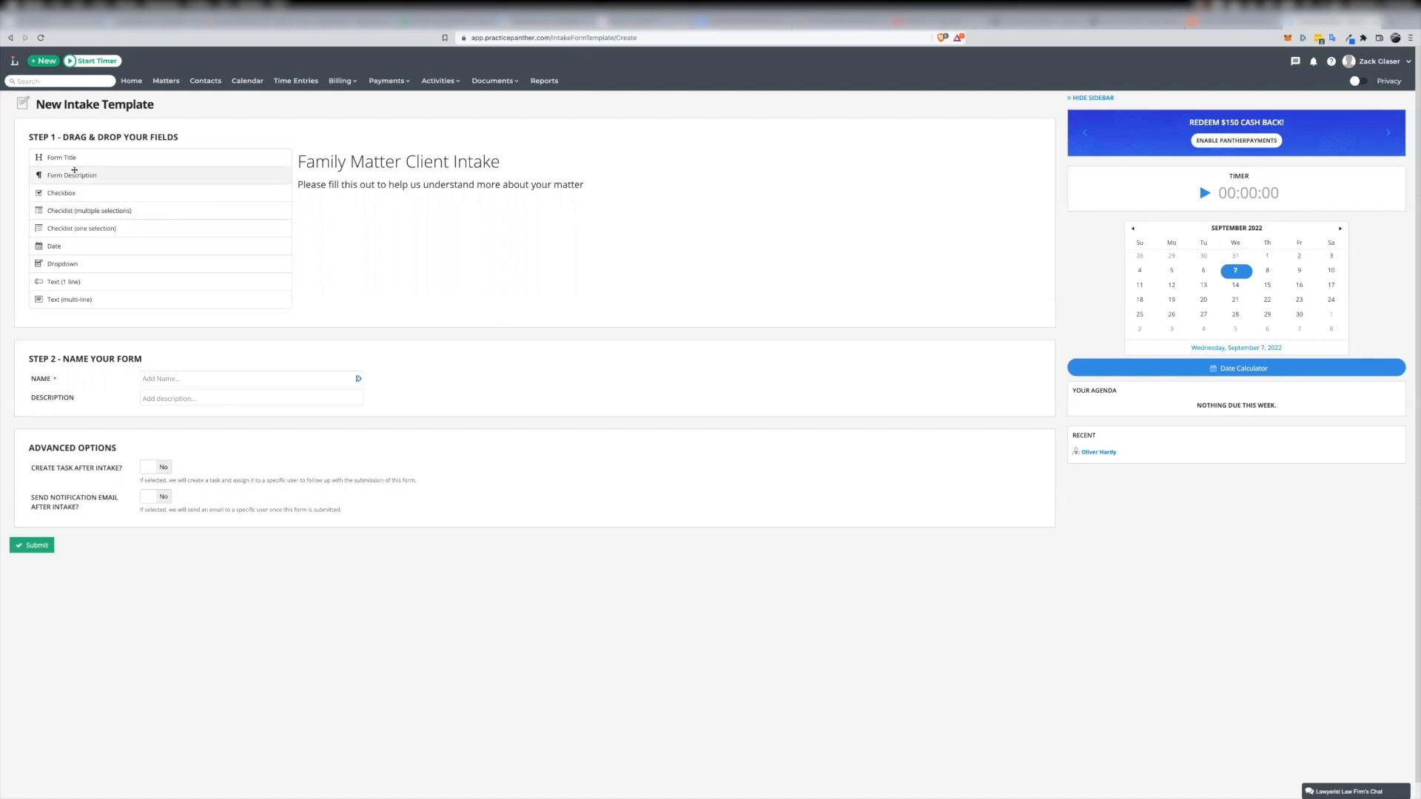
Add a required one-line text field named "First Name" with the placeholder "First Name"
left_click_drag(102, 284, 413, 227)
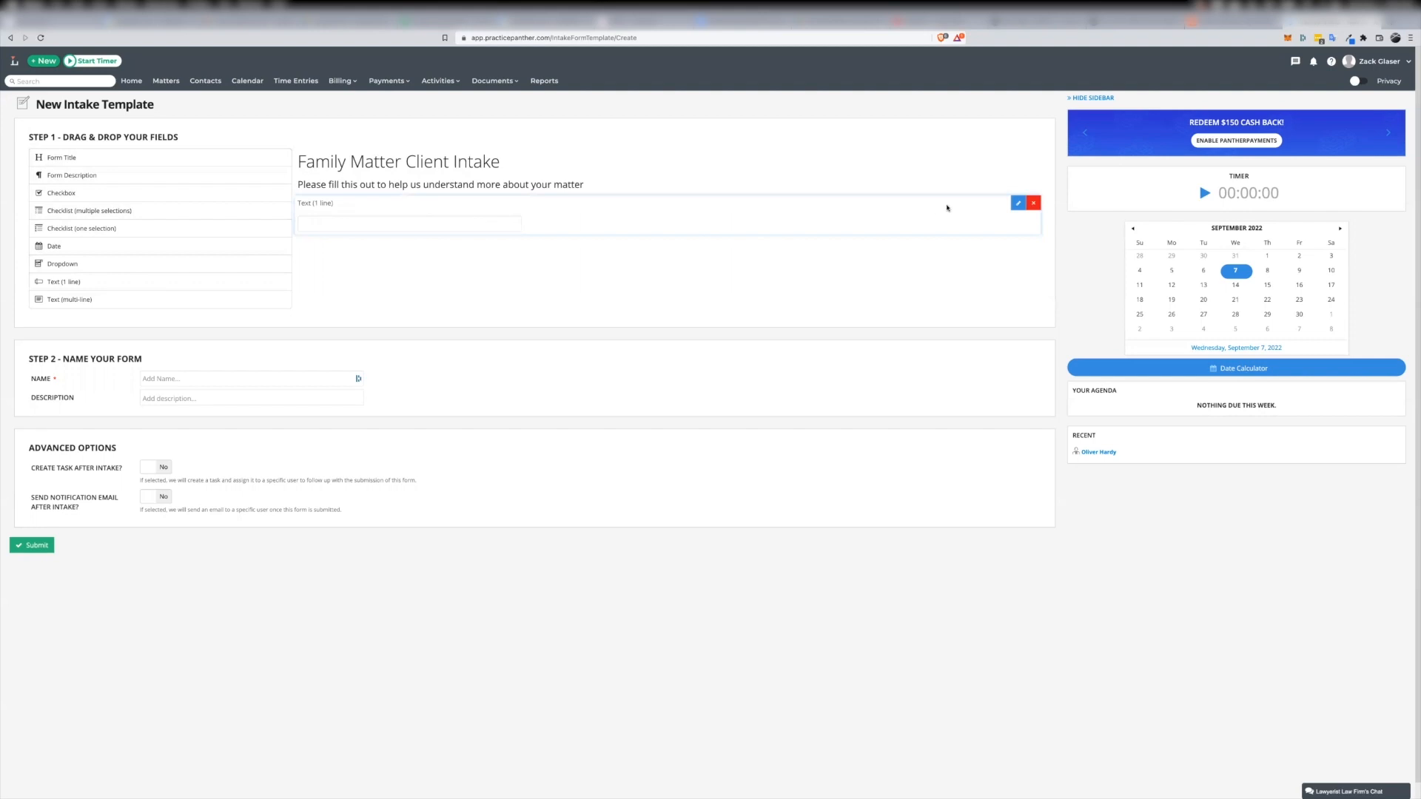
left_click(1016, 205)
left_click(396, 245)
type("First Name")
key("Tab")
left_click(459, 286)
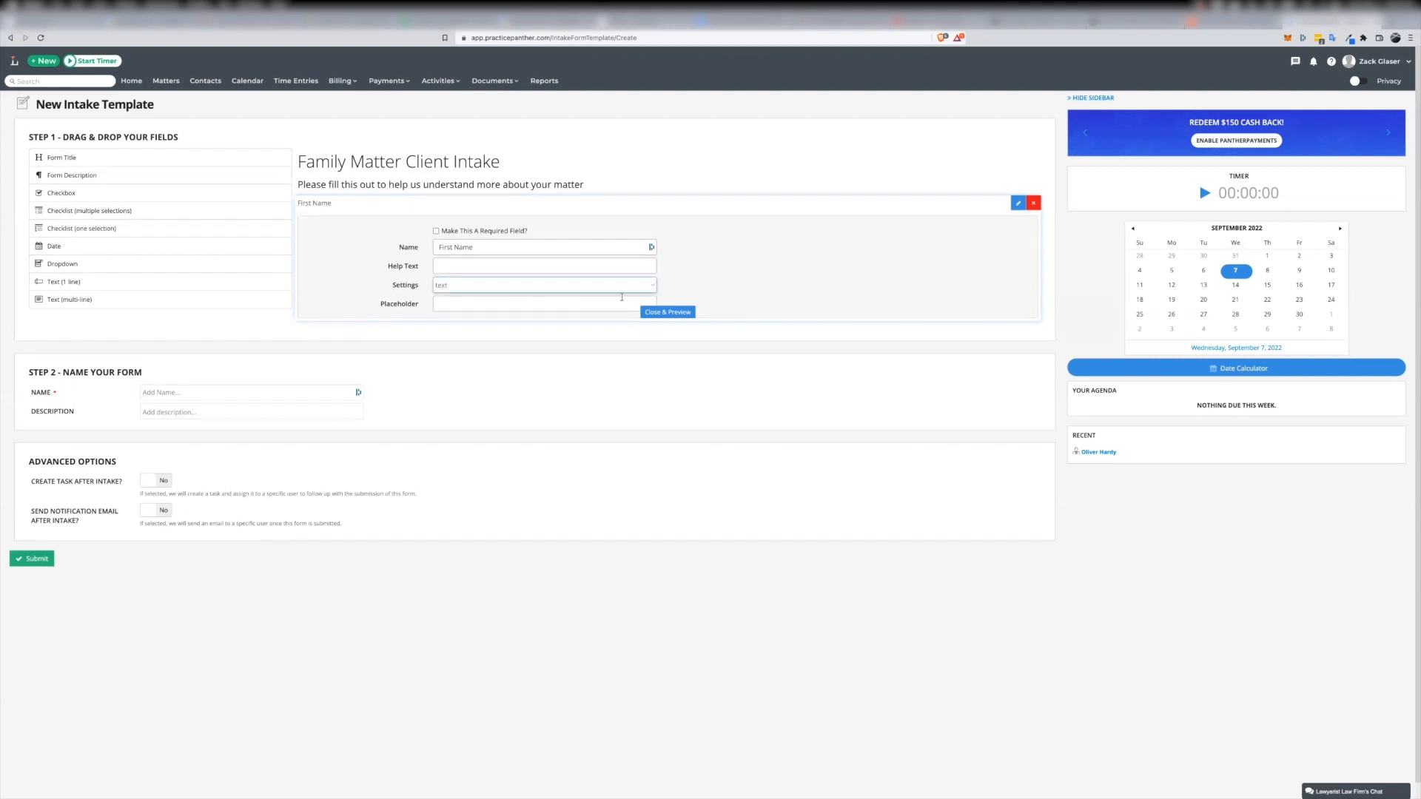
left_click(566, 300)
type("First Name")
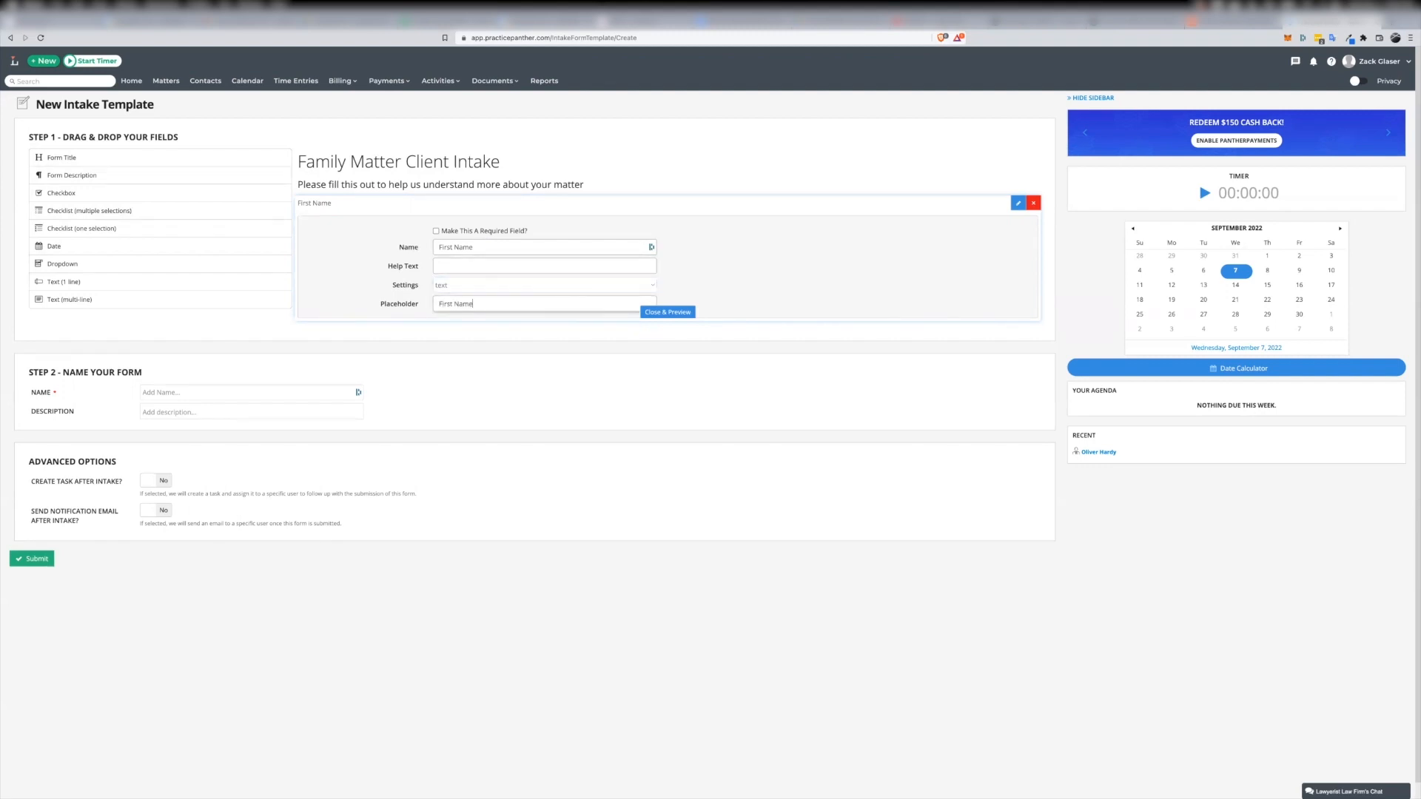
left_click(437, 231)
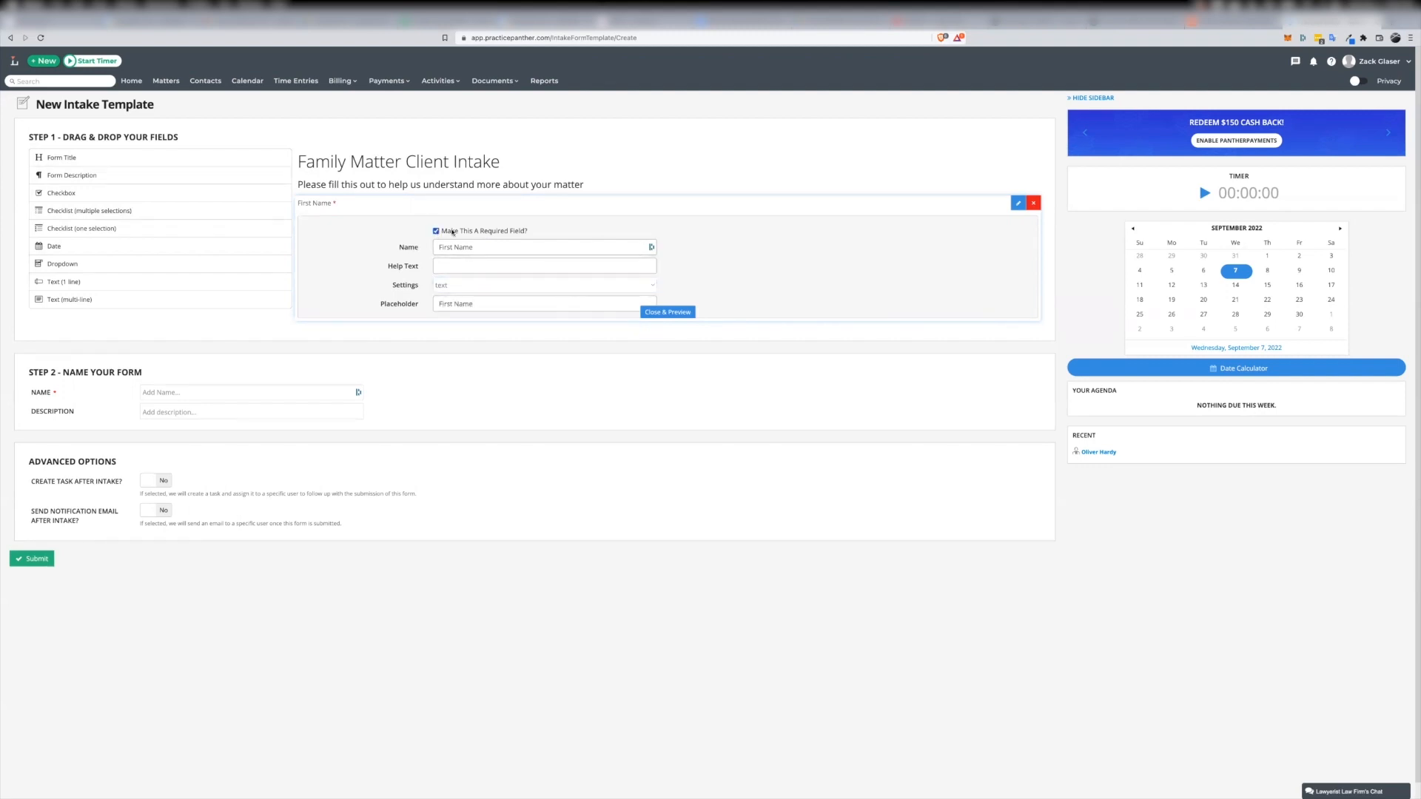
left_click(667, 311)
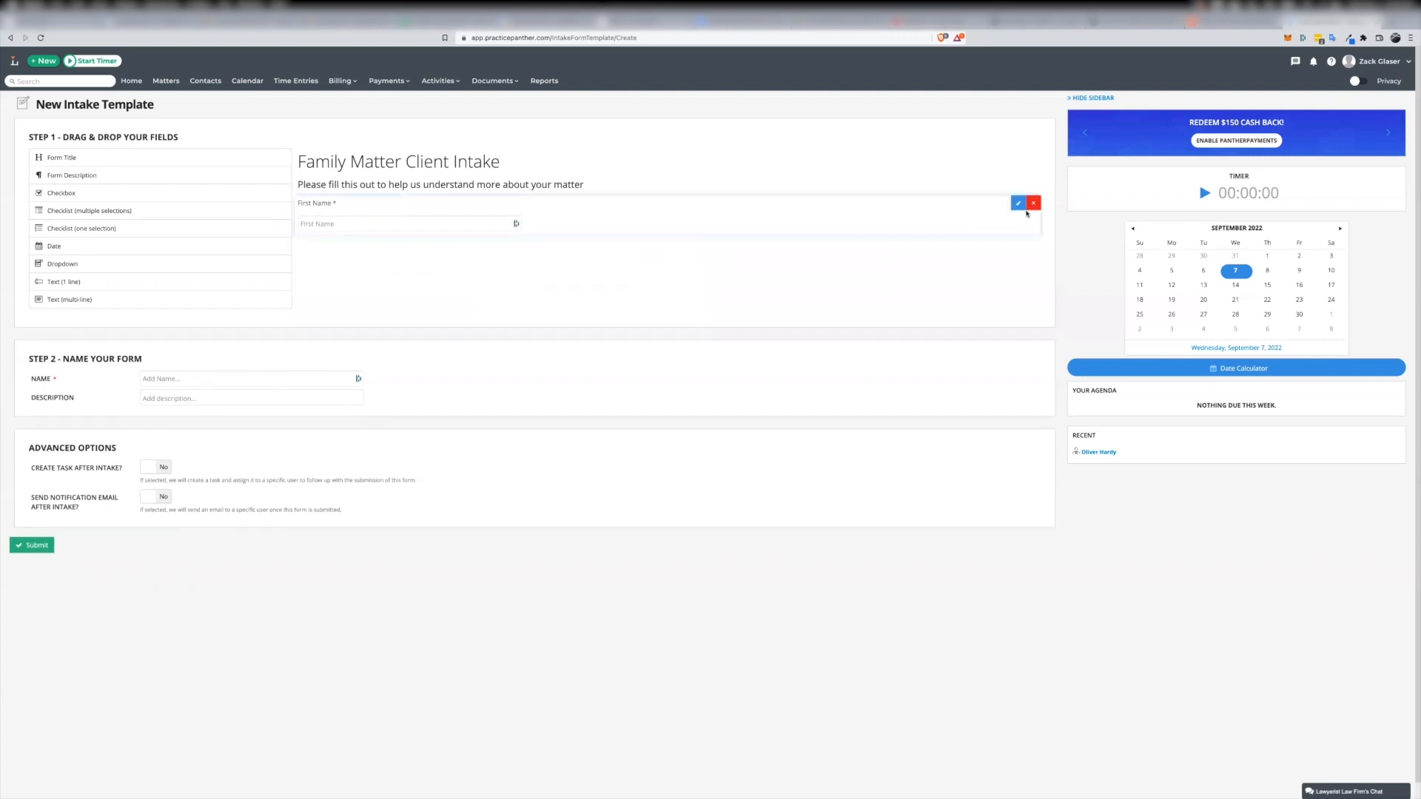
Add a required one-line text field named "Last Name" with the placeholder "Last Name"
left_click_drag(64, 282, 577, 256)
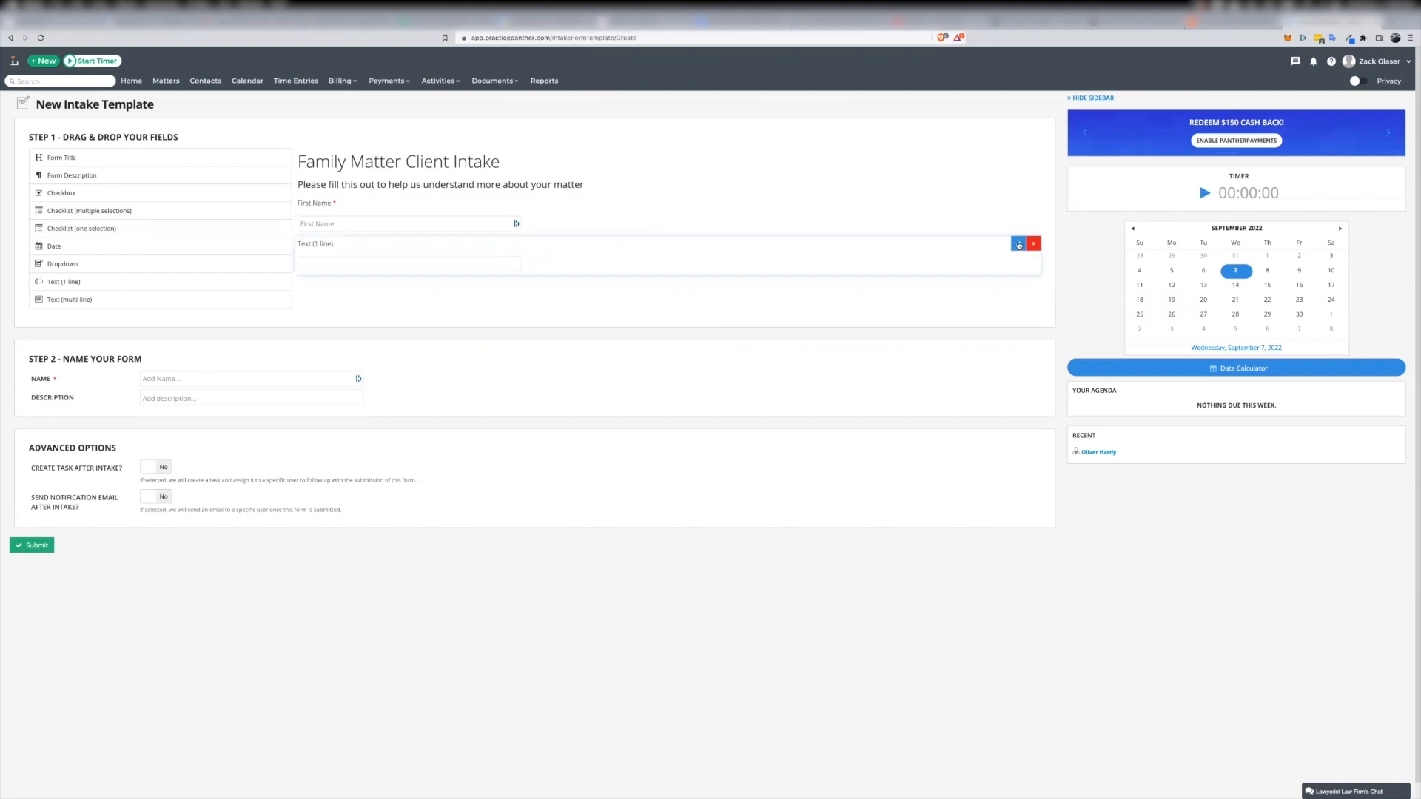
left_click(1018, 244)
triple_click(490, 289)
type("Last Name")
key("Tab")
key("Tab")
type("Last Name")
left_click(436, 271)
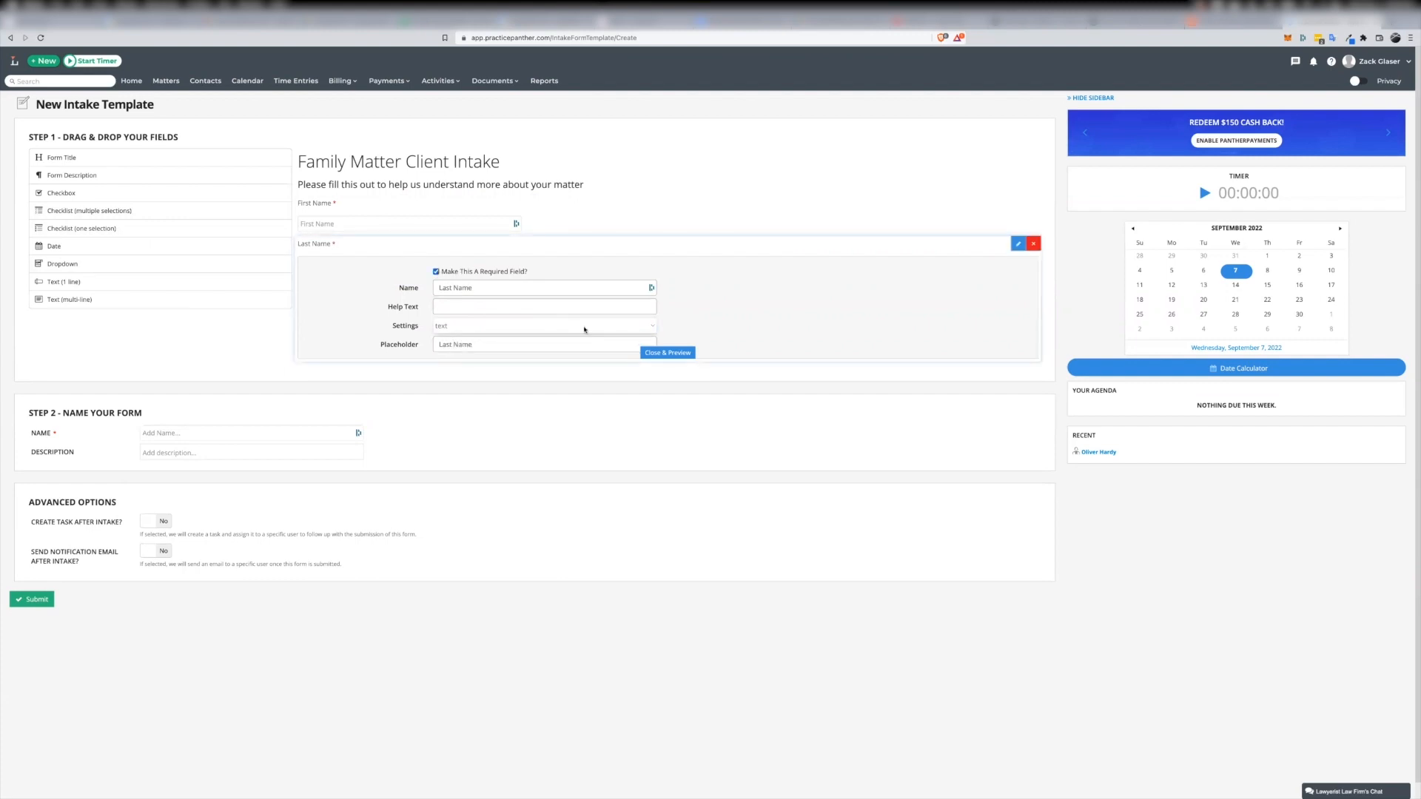
left_click(668, 354)
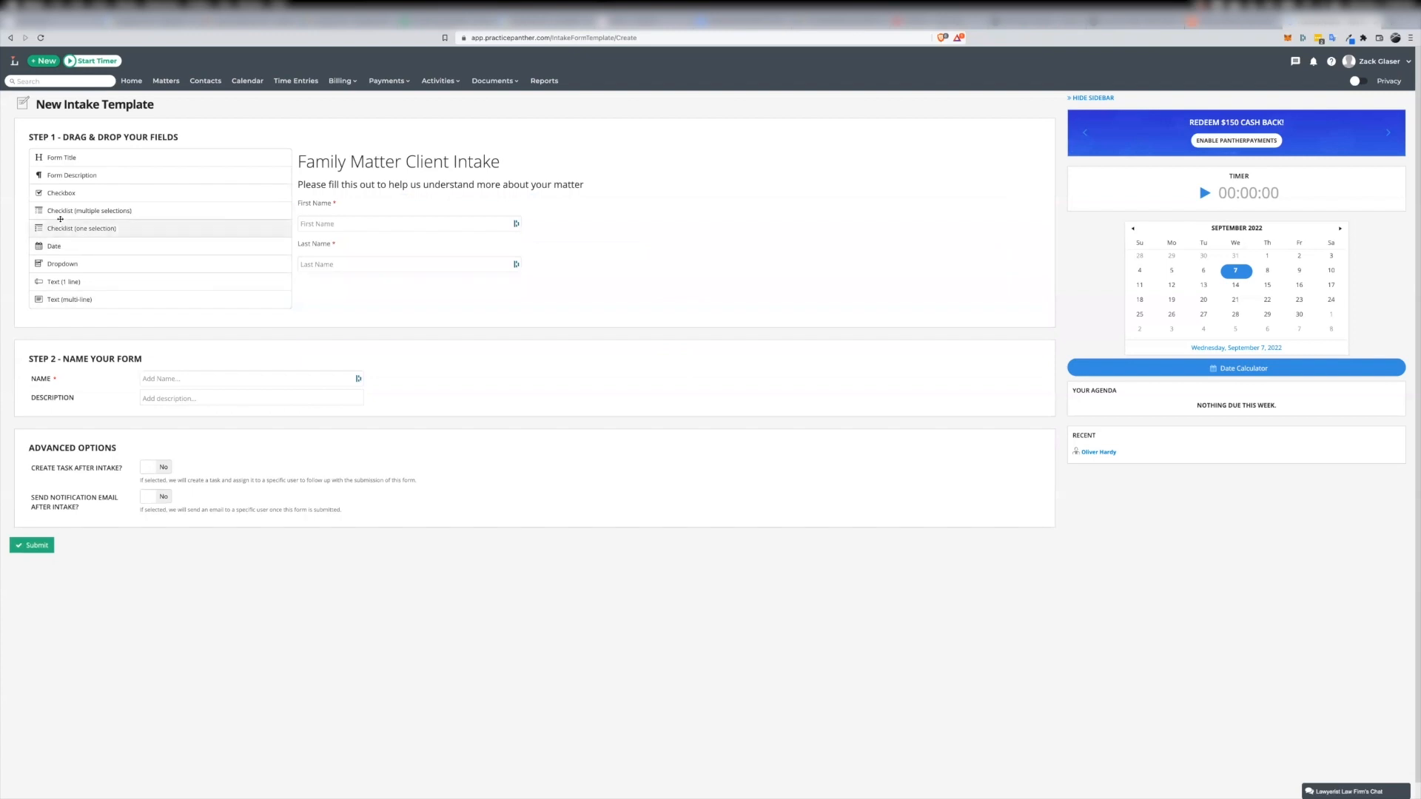
Add a required date field named "Birth Date" with the help text "Please enter your birthday"
left_click_drag(50, 246, 391, 303)
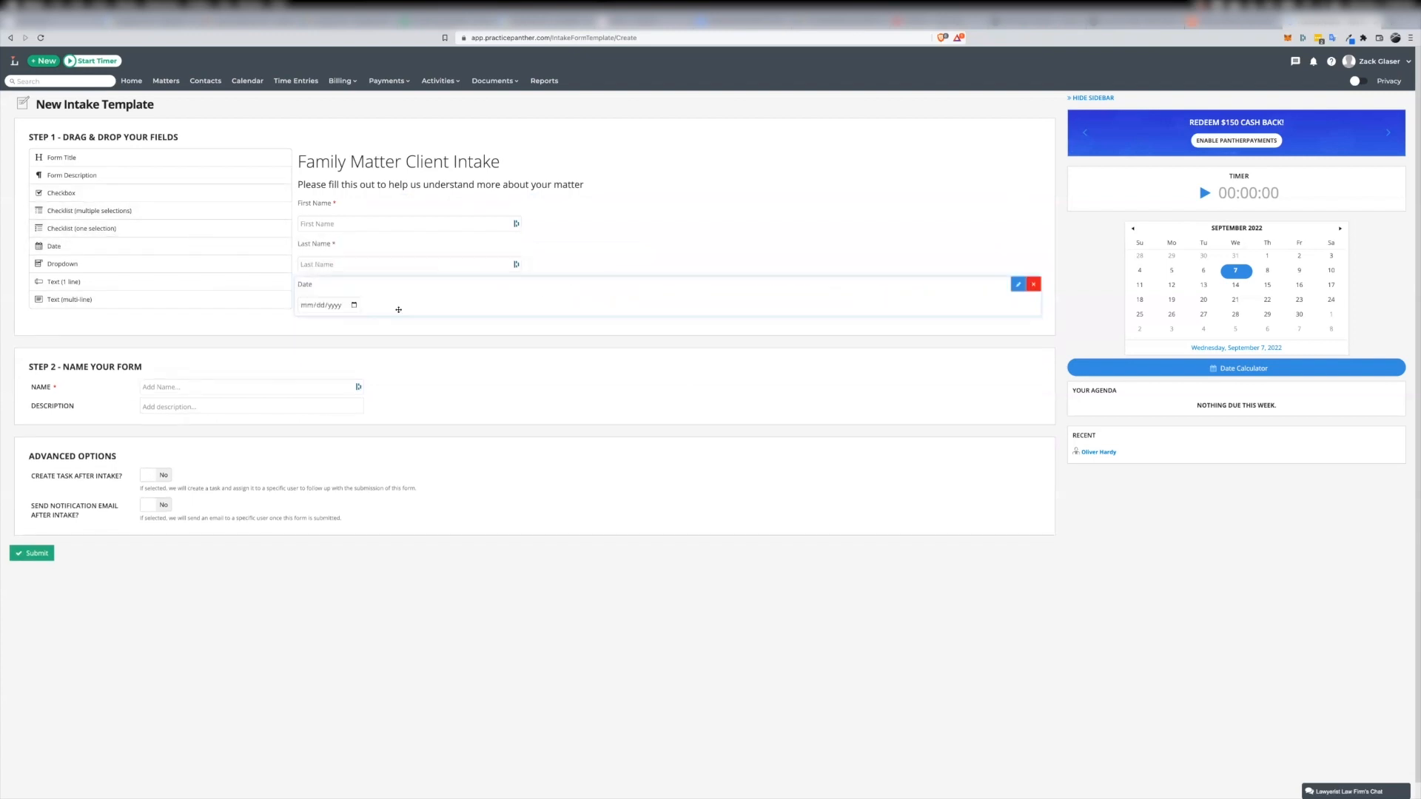
left_click(1019, 284)
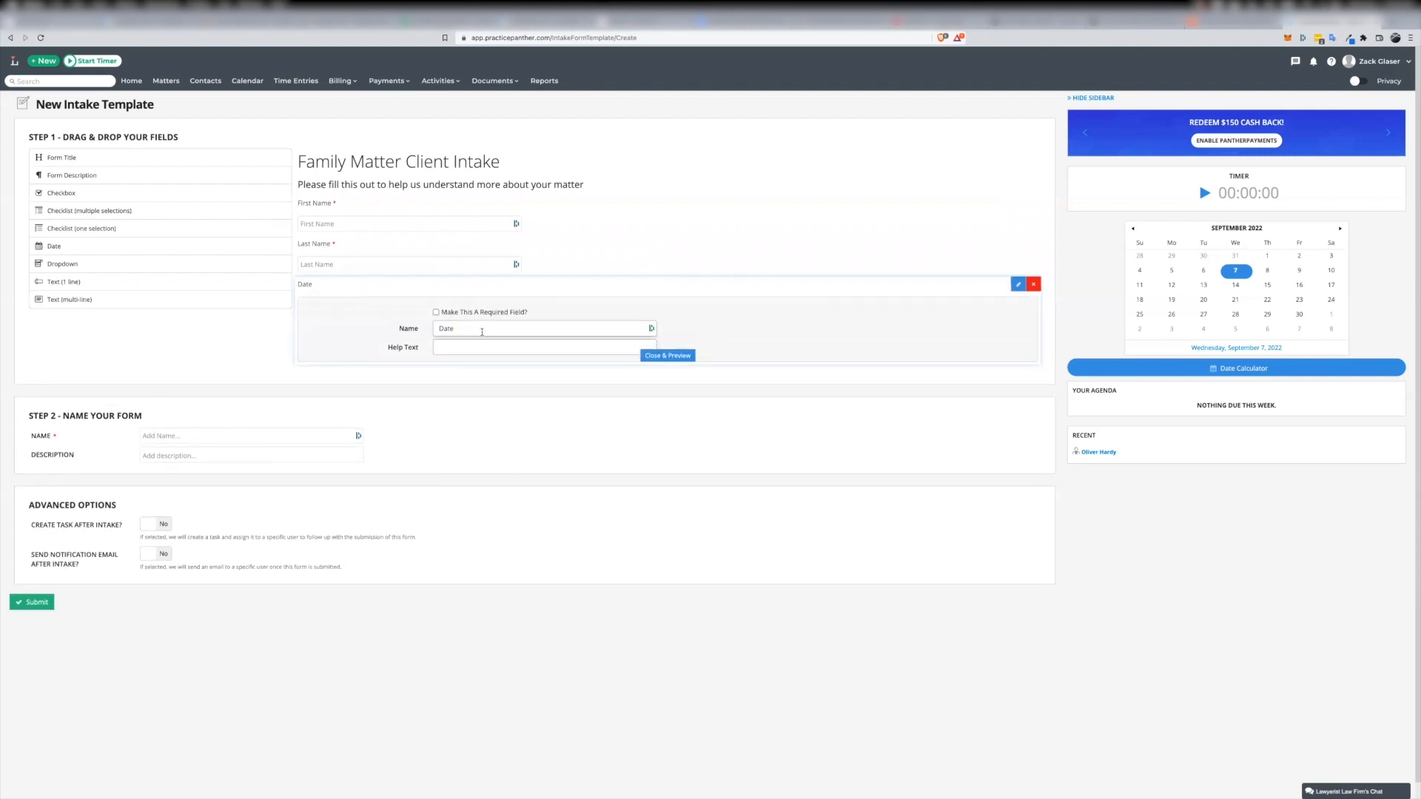
left_click(439, 327)
type("Birth")
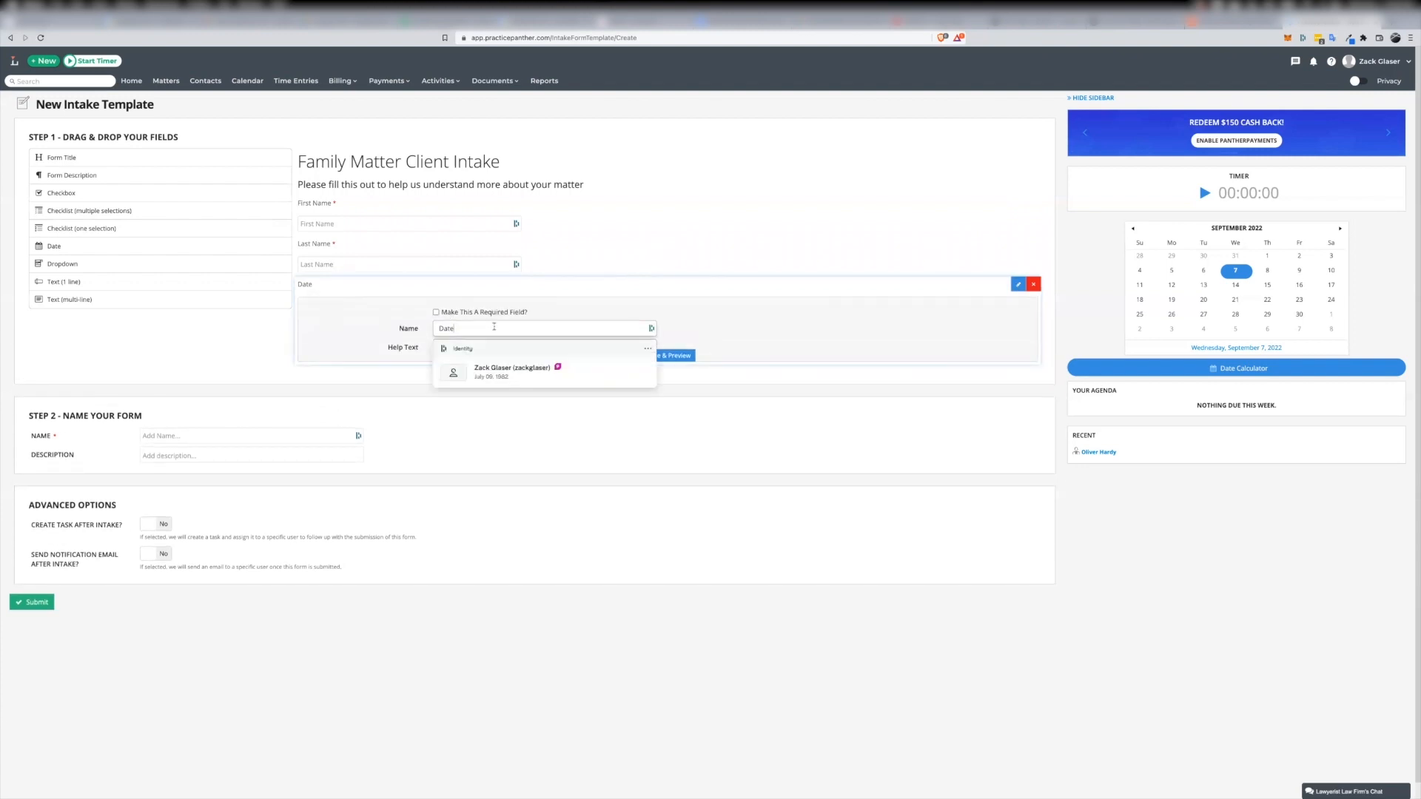
left_click(436, 313)
left_click(447, 347)
type("Please enter your birthday")
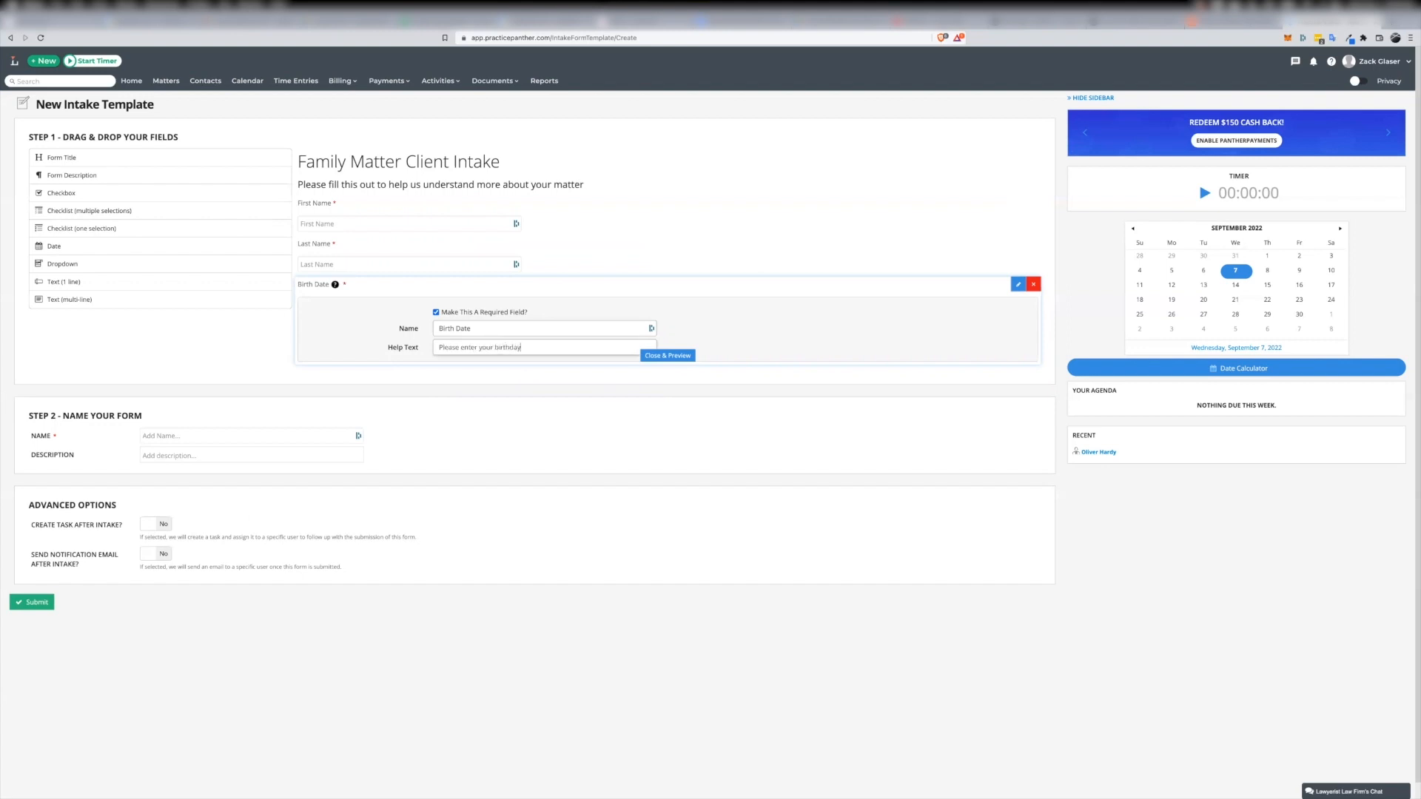
key("Return")
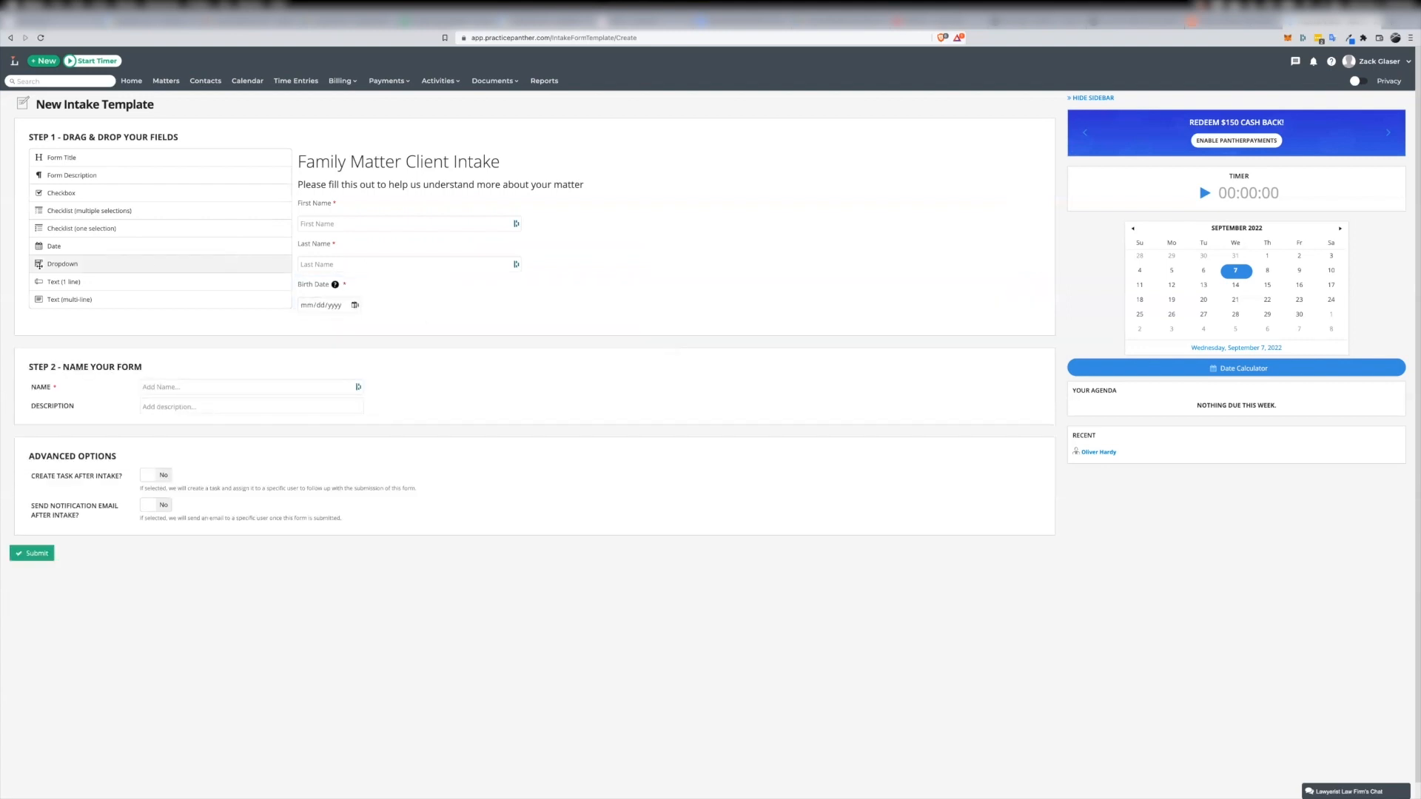
Add a one-selection checklist below the birth date and name it "What state were you born in"
left_click_drag(42, 229, 333, 327)
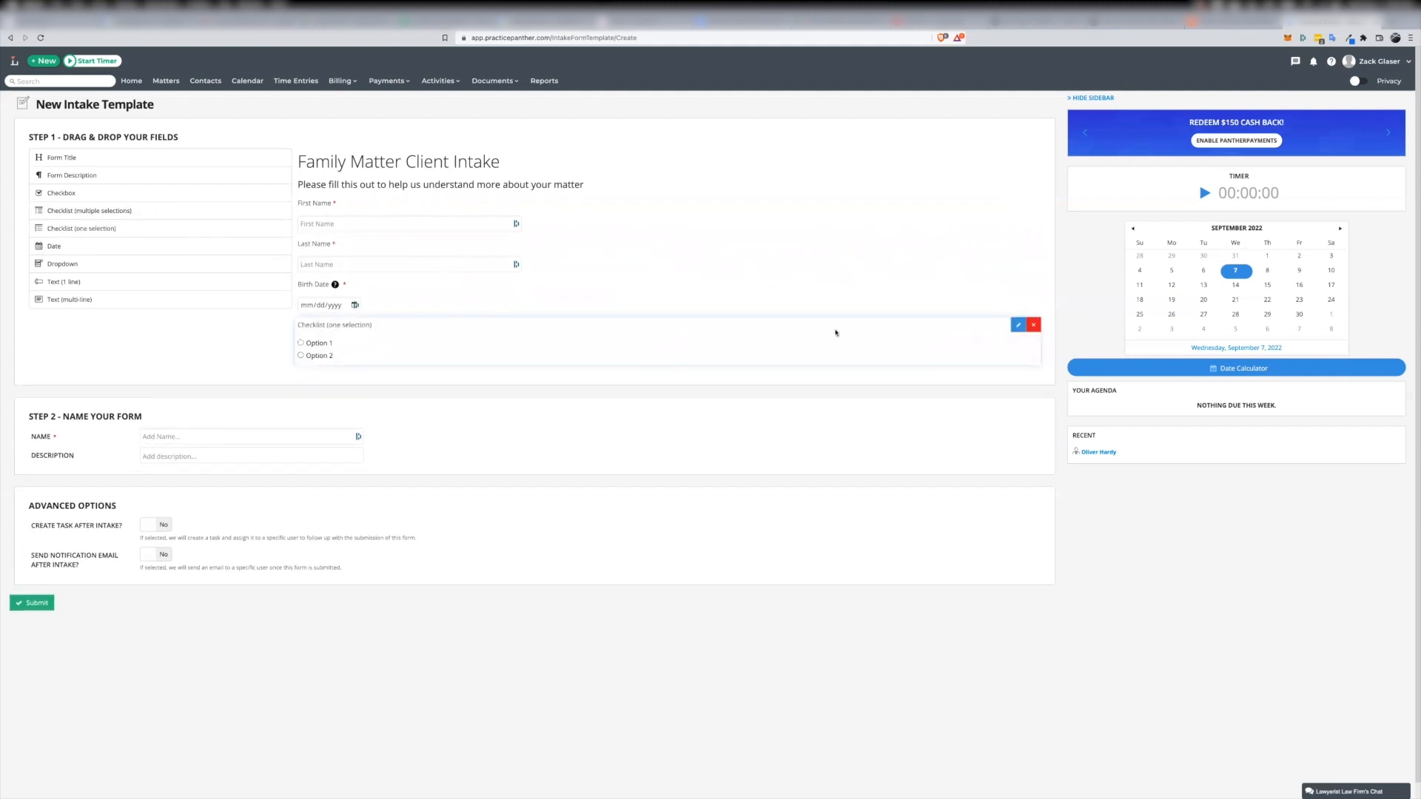
left_click(1019, 325)
left_click(549, 367)
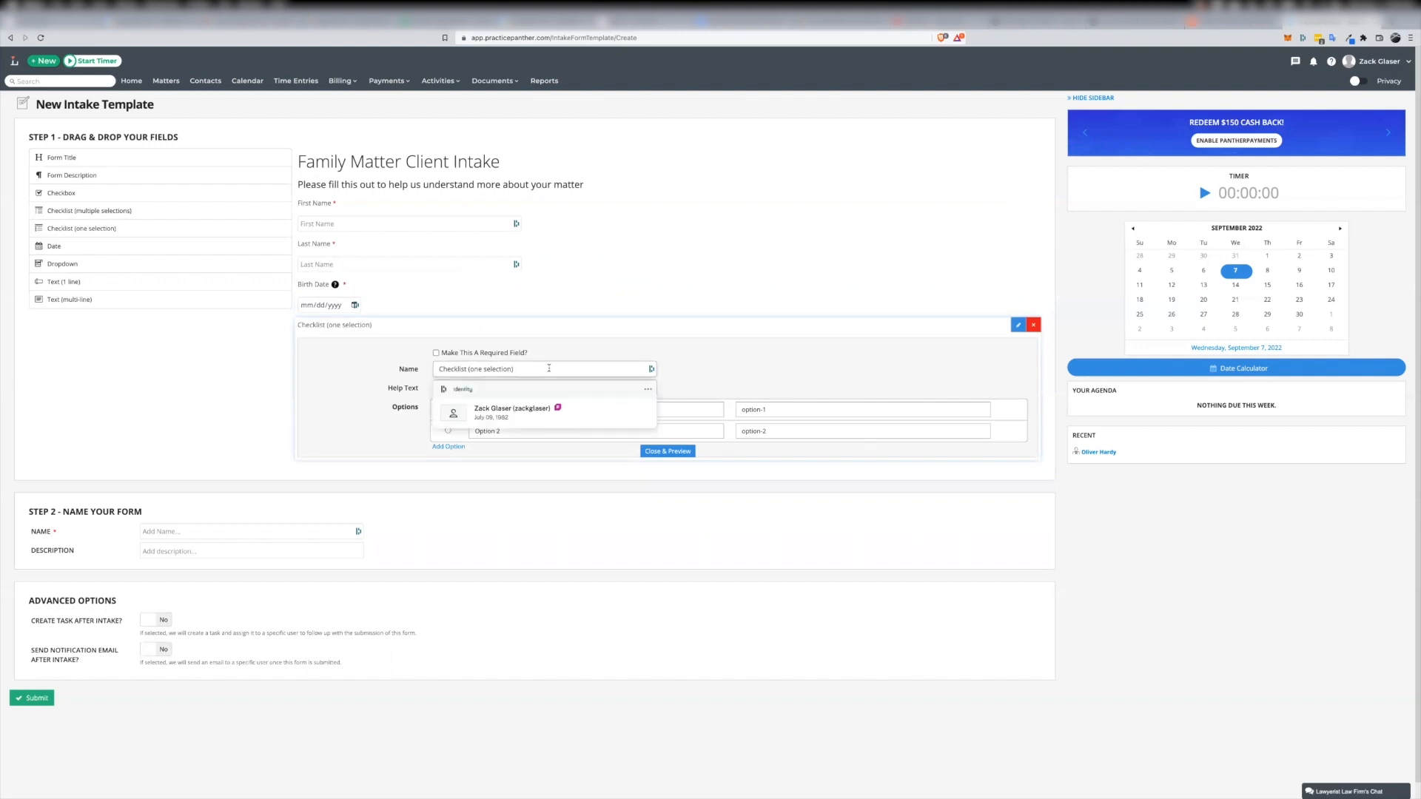
key("BackSpace")
key("BackSpace")
key("BackSpace")
key("BackSpace")
key("BackSpace")
key("BackSpace")
key("BackSpace")
key("BackSpace")
key("BackSpace")
key("BackSpace")
key("BackSpace")
key("BackSpace")
key("BackSpace")
key("BackSpace")
key("BackSpace")
key("BackSpace")
key("BackSpace")
key("BackSpace")
key("BackSpace")
key("BackSpace")
type("What state were you born in")
Set the state checklist's first two options to Tennessee with value TN and Kentucky with value KY
key("Tab")
key("Tab")
key("Tab")
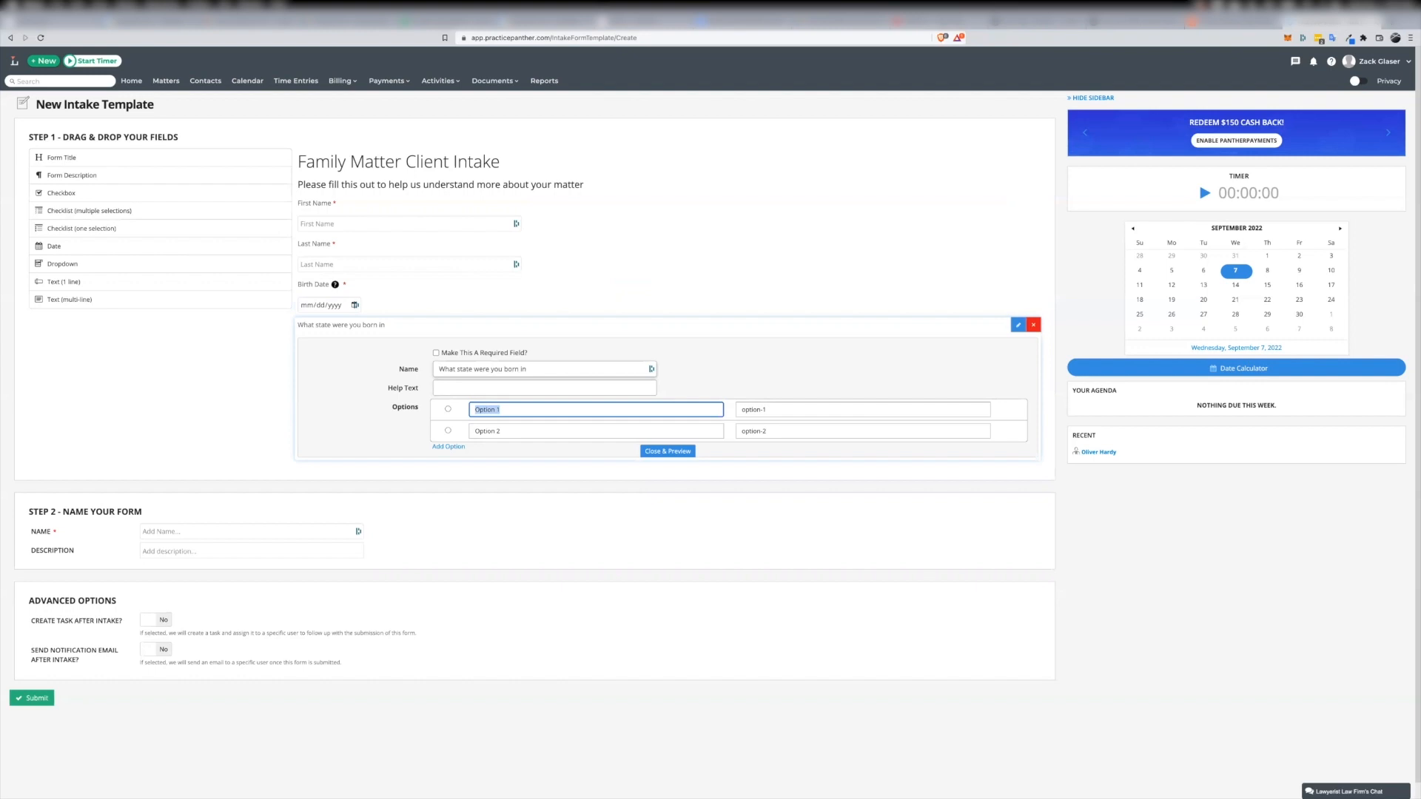
type("Tennessee")
key("Tab")
type("K")
key("BackSpace")
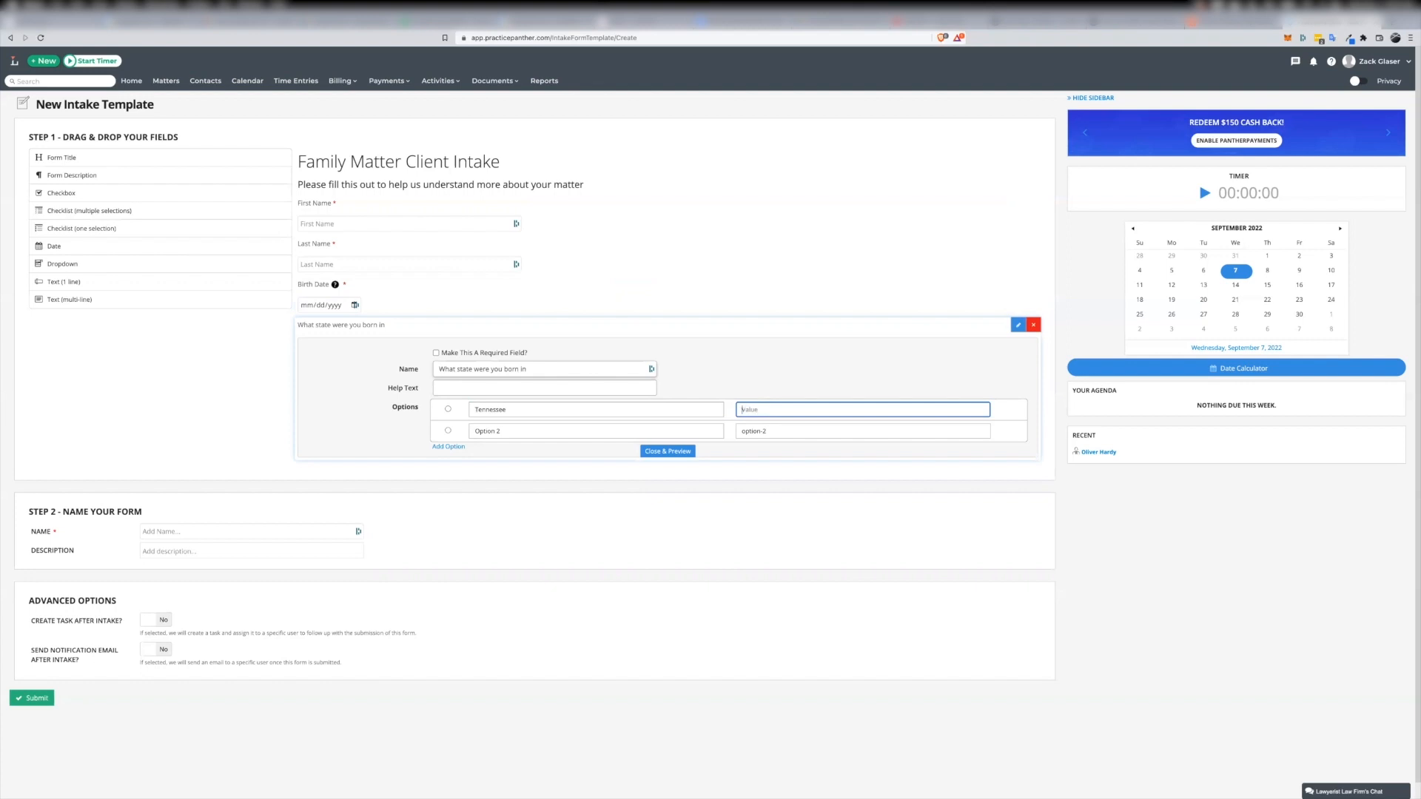
type("TN")
key("Tab")
type("Kentucky")
key("Tab")
type("KY")
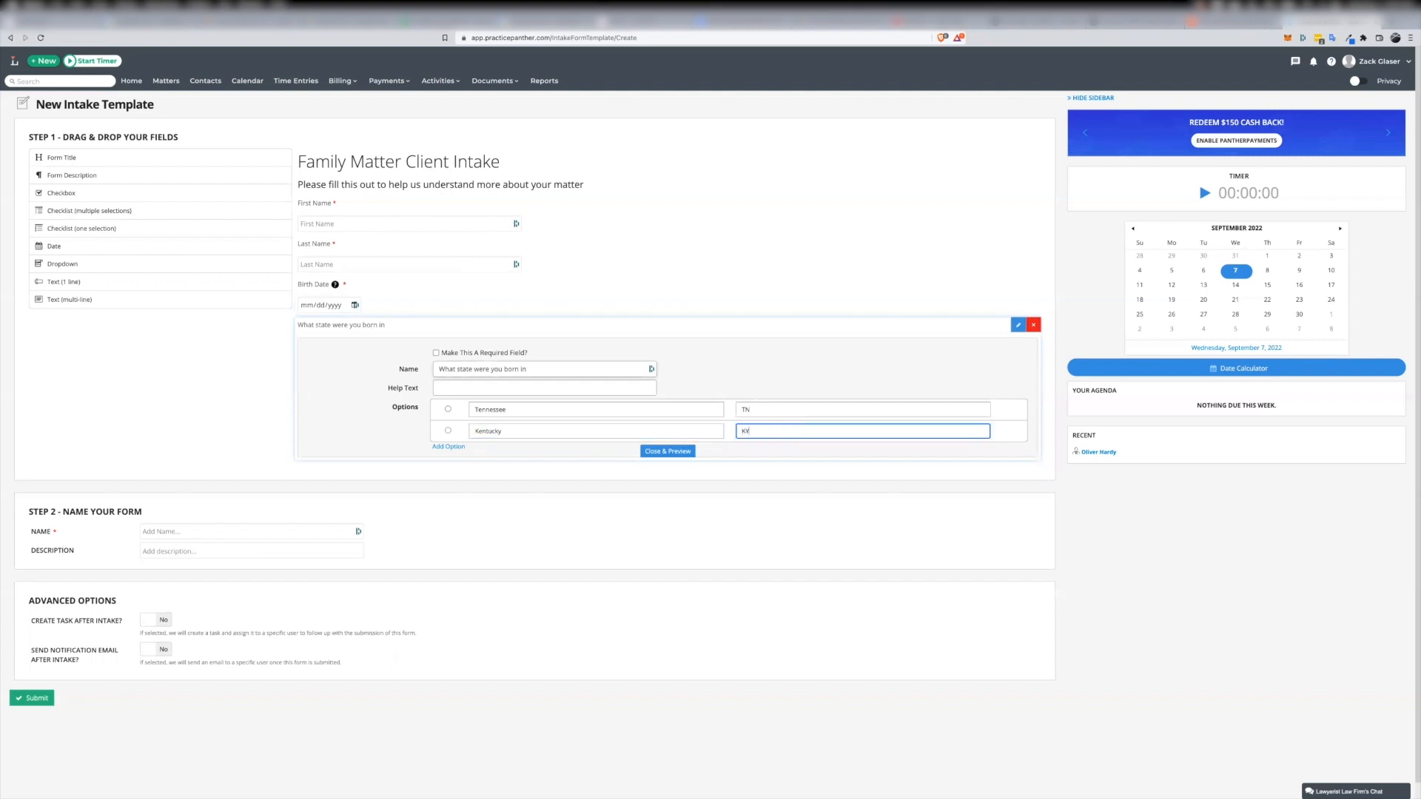
Add the options Mississippi with value MS and "Arkasas" to the state checklist and close its editor
left_click(453, 447)
left_click(503, 452)
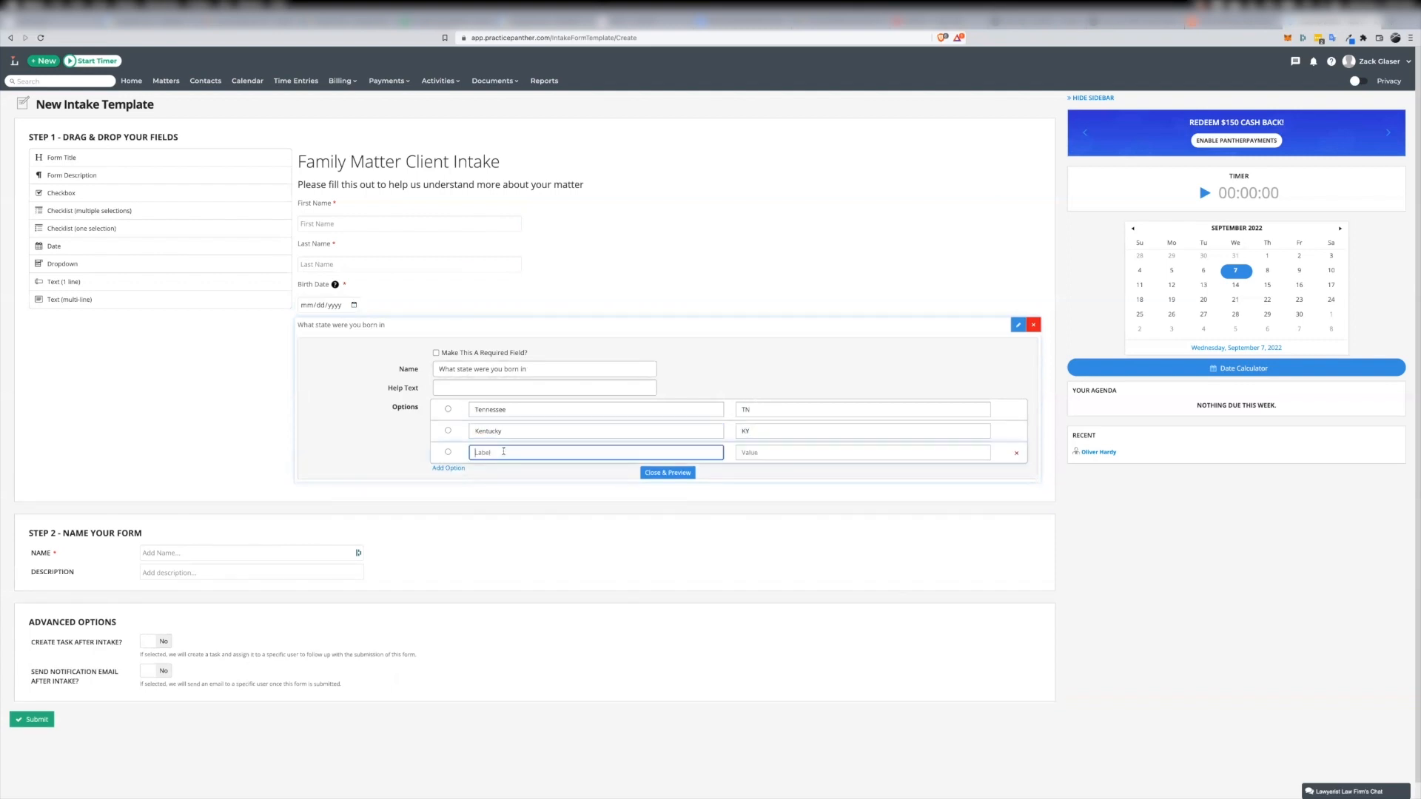
type("M")
key("Tab")
type("MS")
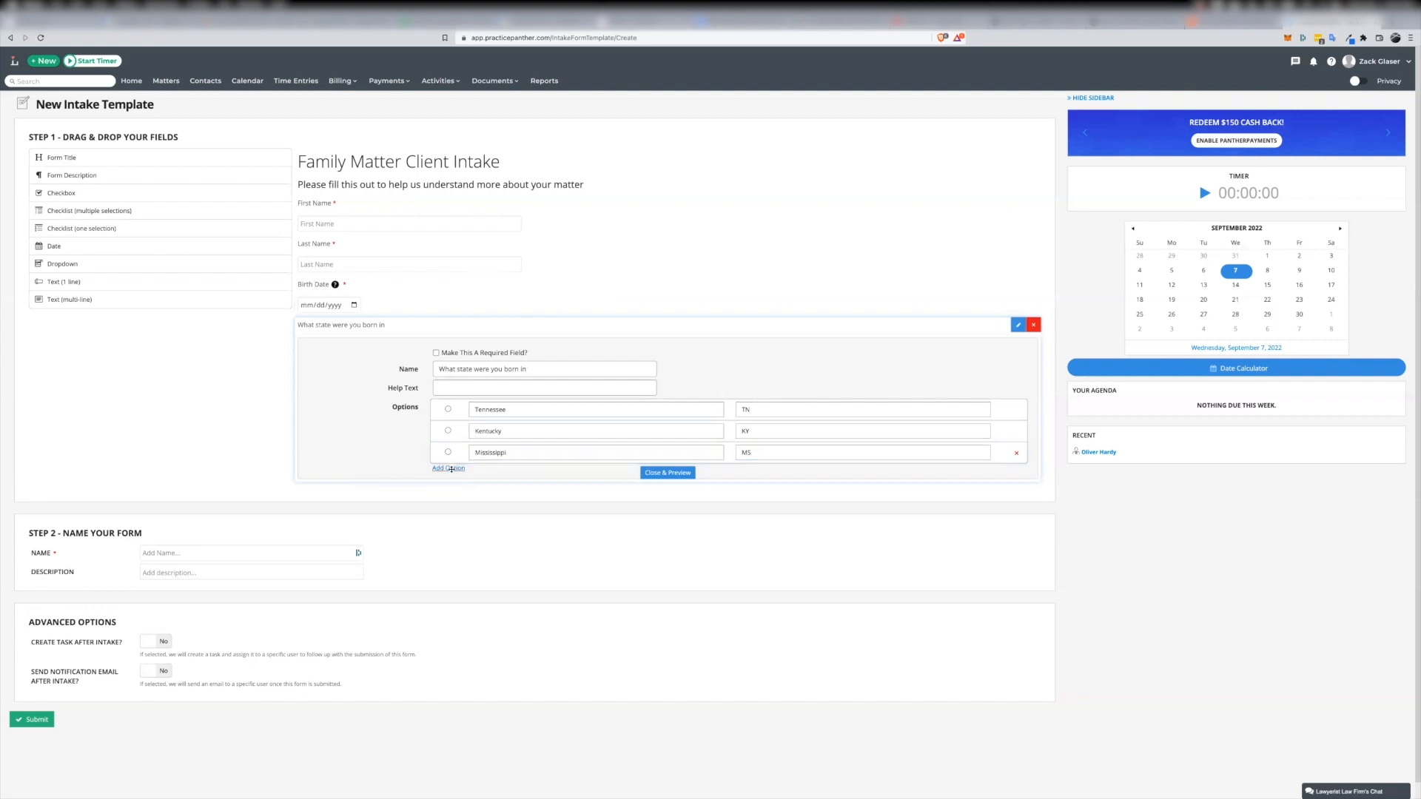
left_click(448, 468)
left_click(518, 473)
type("Arkasas")
key("Tab")
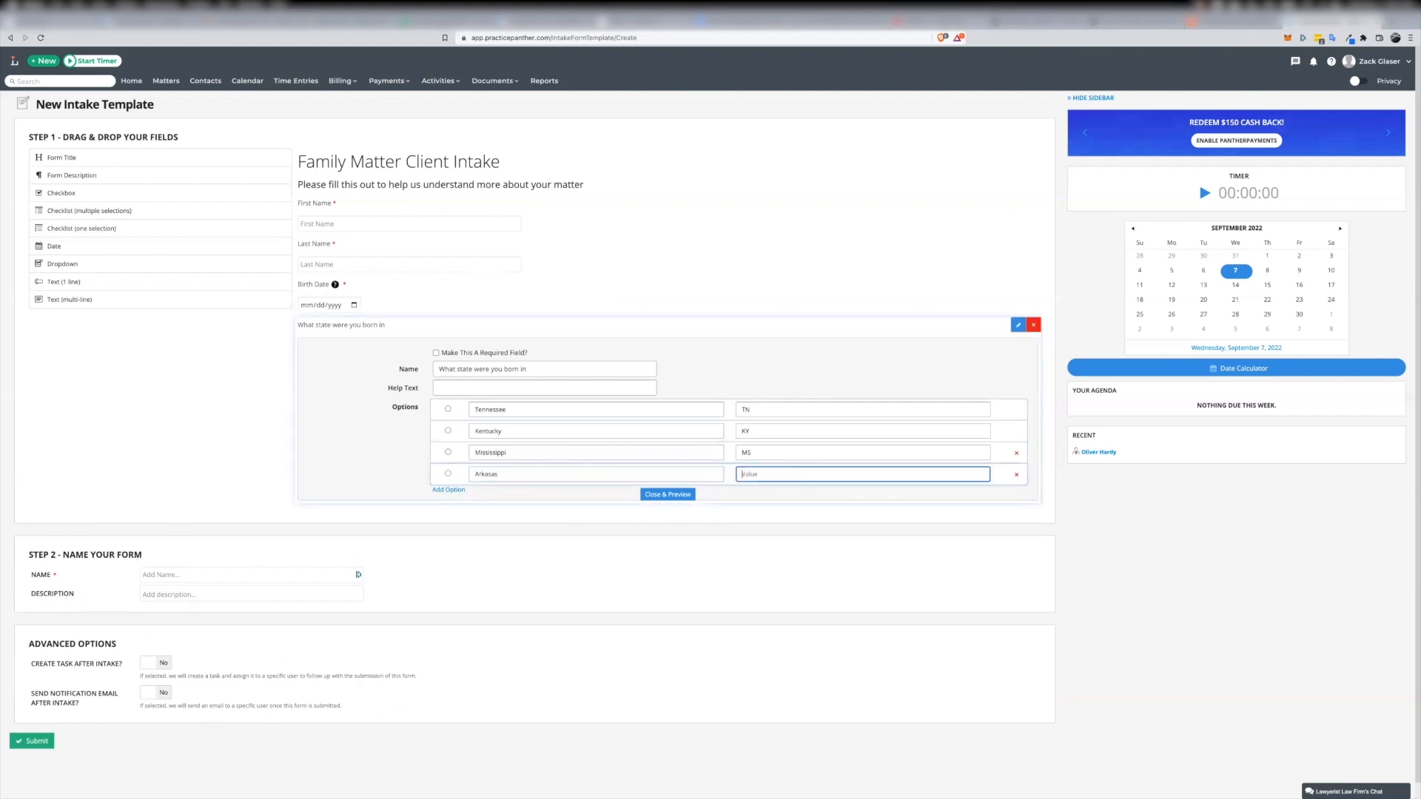
type("AR")
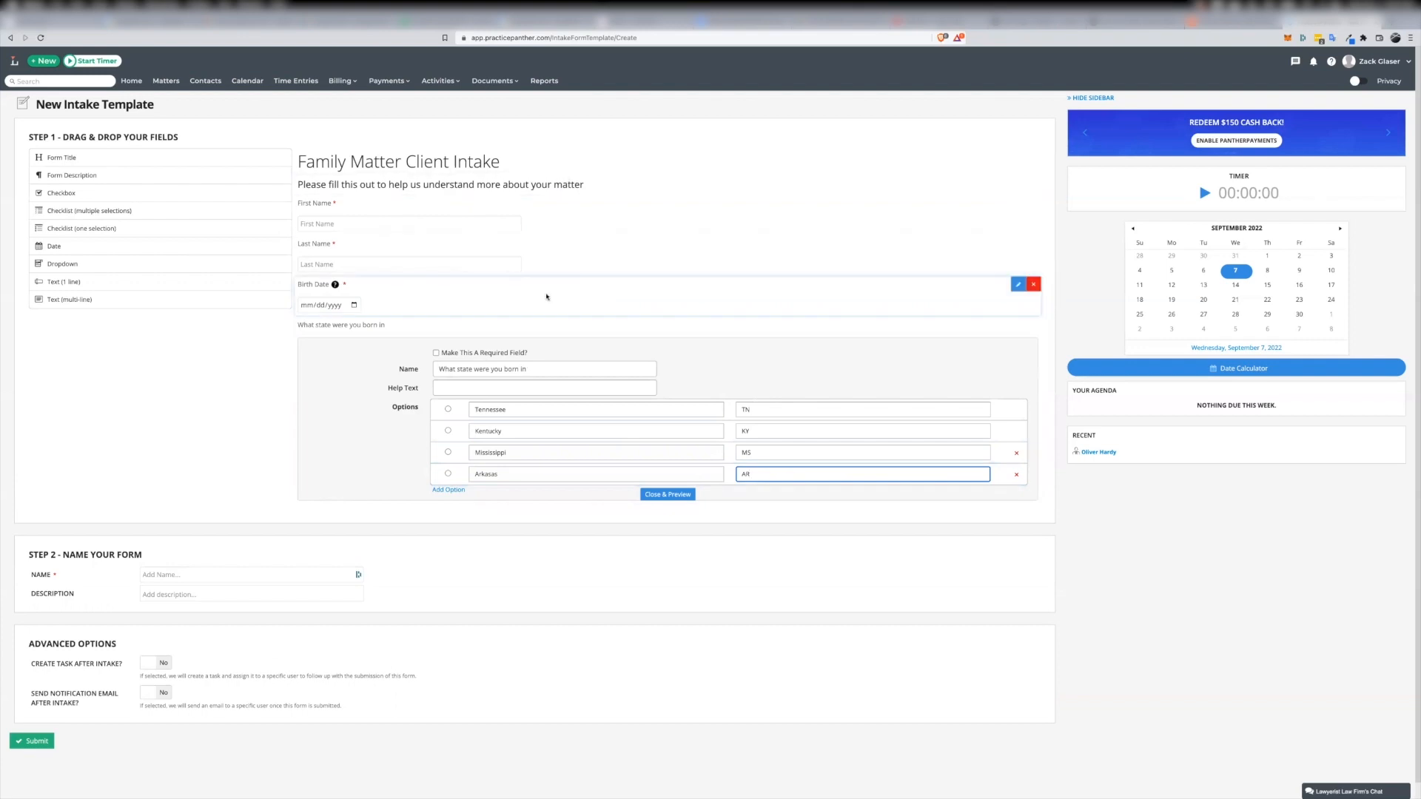
left_click(664, 493)
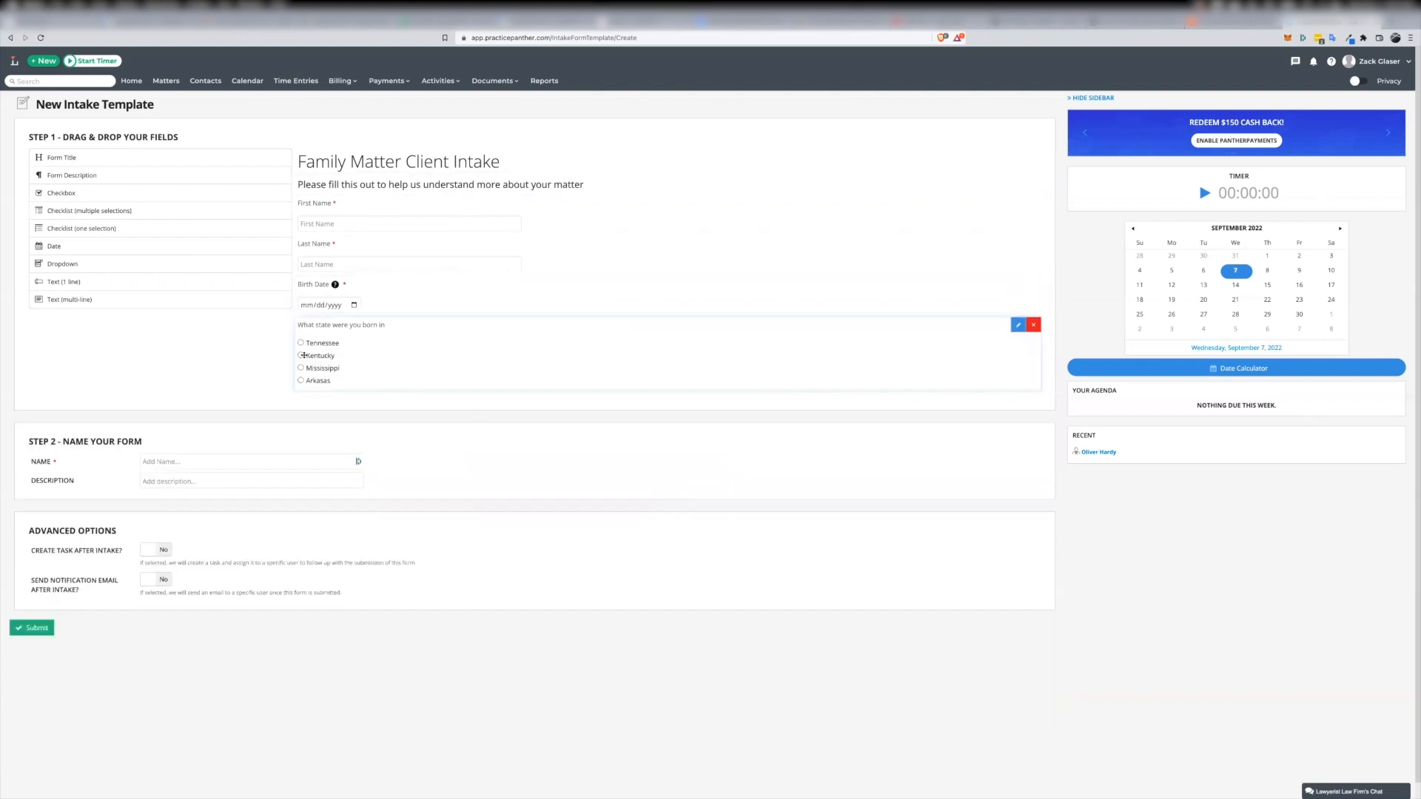
Add a multiple-selection checklist named "What can we help you with" with options Divorce (value Div) and Custody (value Cust)
left_click_drag(51, 211, 337, 406)
type("What can we help you with")
key("Tab")
type("Divorce")
key("Tab")
type("Div")
key("Tab")
type("Custody")
key("Tab")
type("Cust")
Add the options Parenting Plan with value PP and "Pre-nuptual Agreement" with value Prenup to the legal-need checklist
left_click(448, 521)
left_click(501, 526)
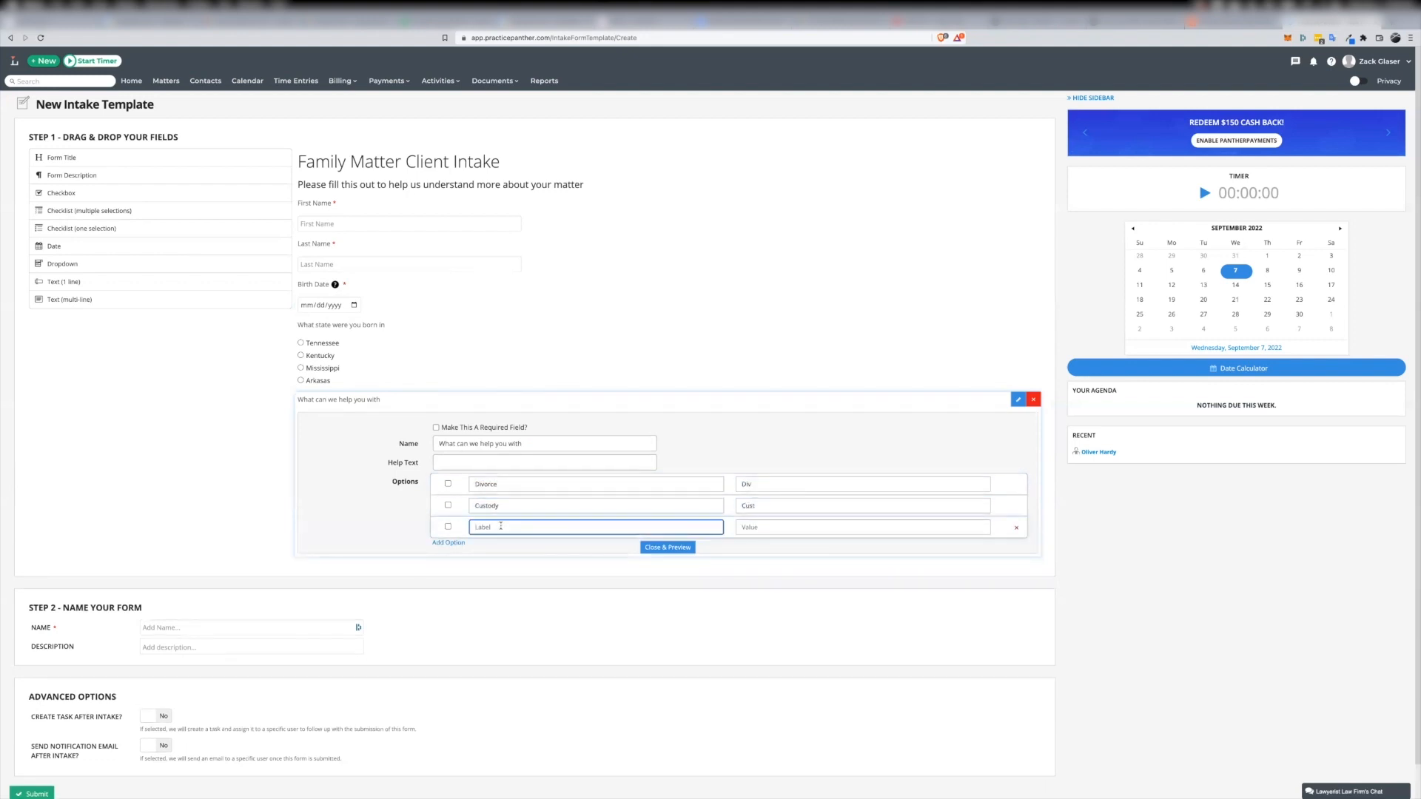
type("Parenting Plan")
key("Tab")
type("PP")
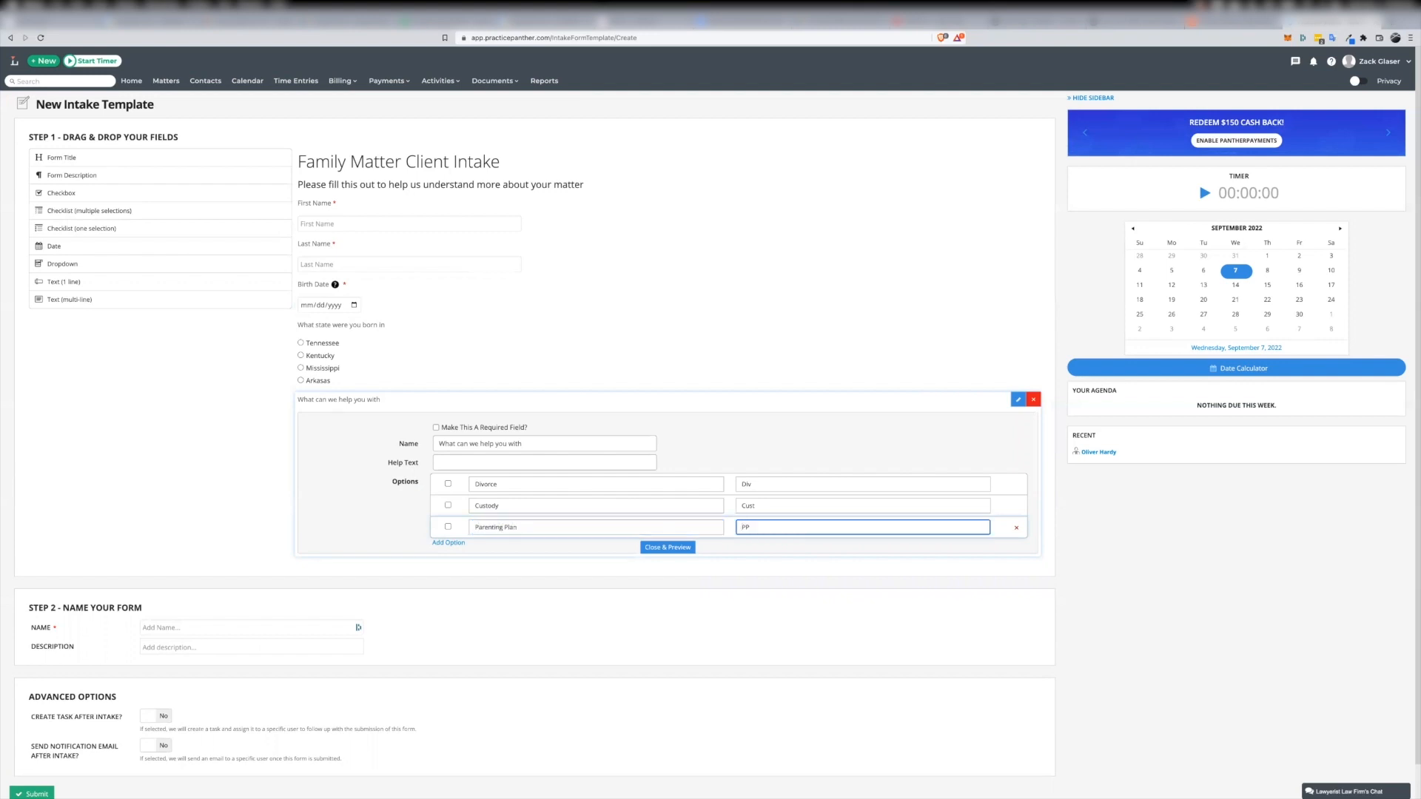
key("Return")
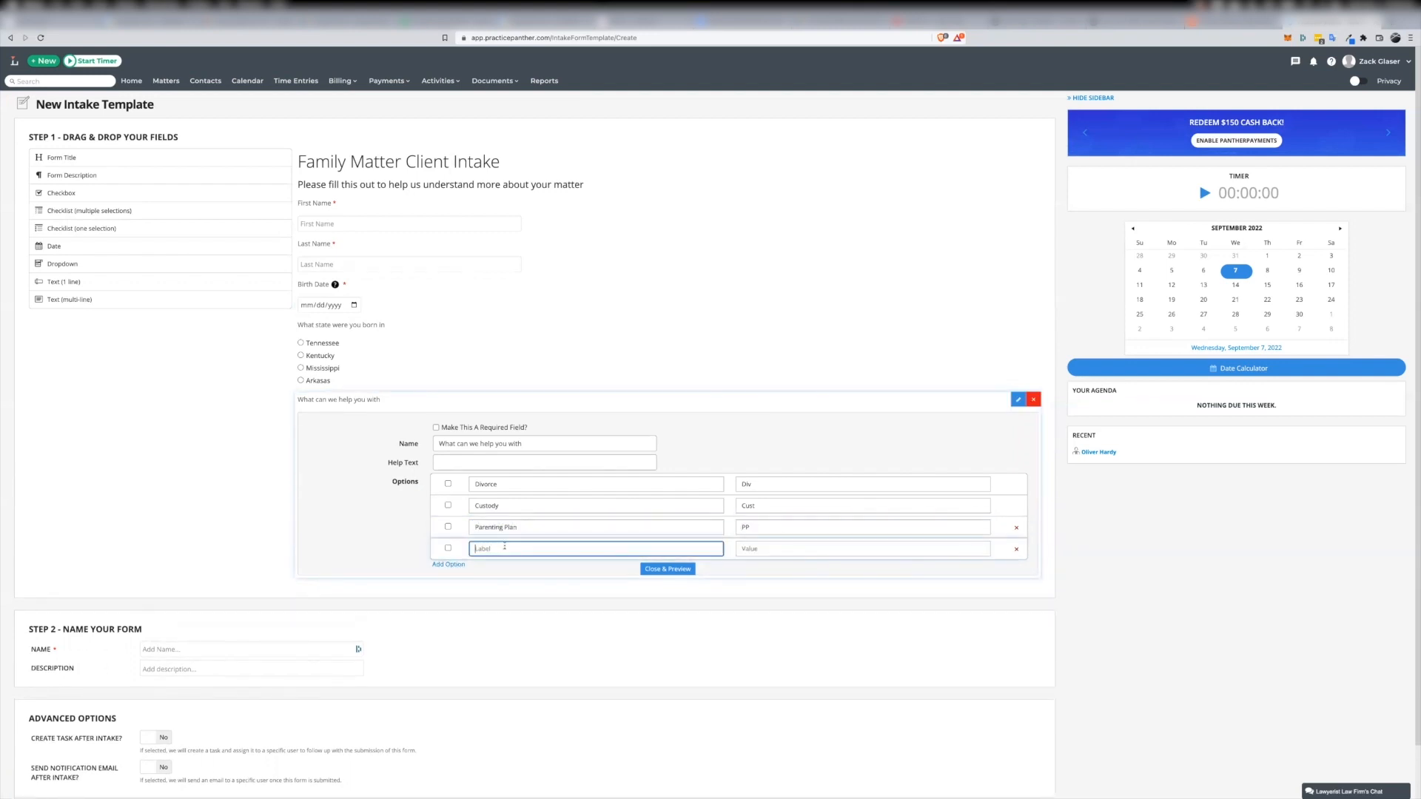
type("Pre-nuptual At")
key("BackSpace")
type("greement")
key("Tab")
type("Prenup")
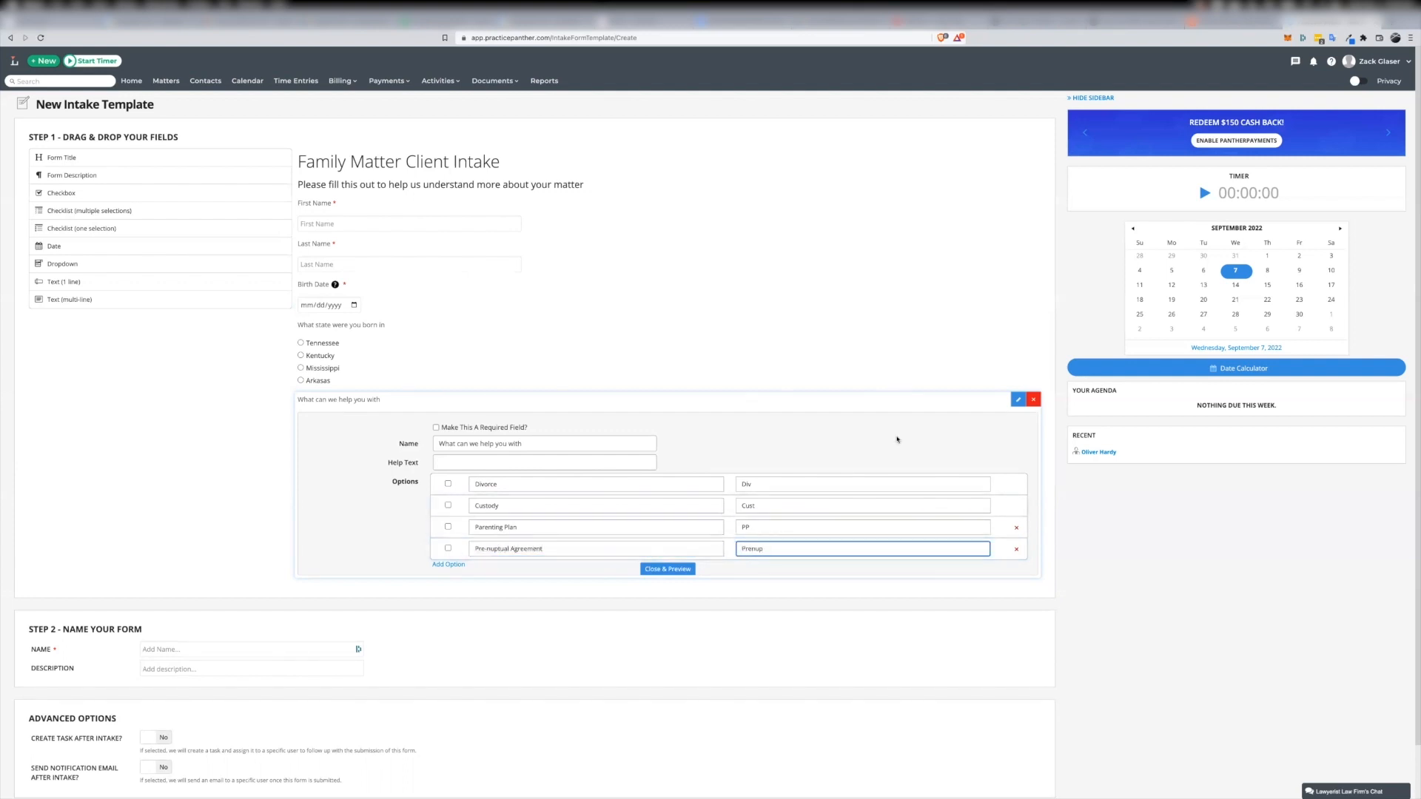
Make the legal-need checklist required, rename it "What can we help you with?" and close its editor
left_click(436, 428)
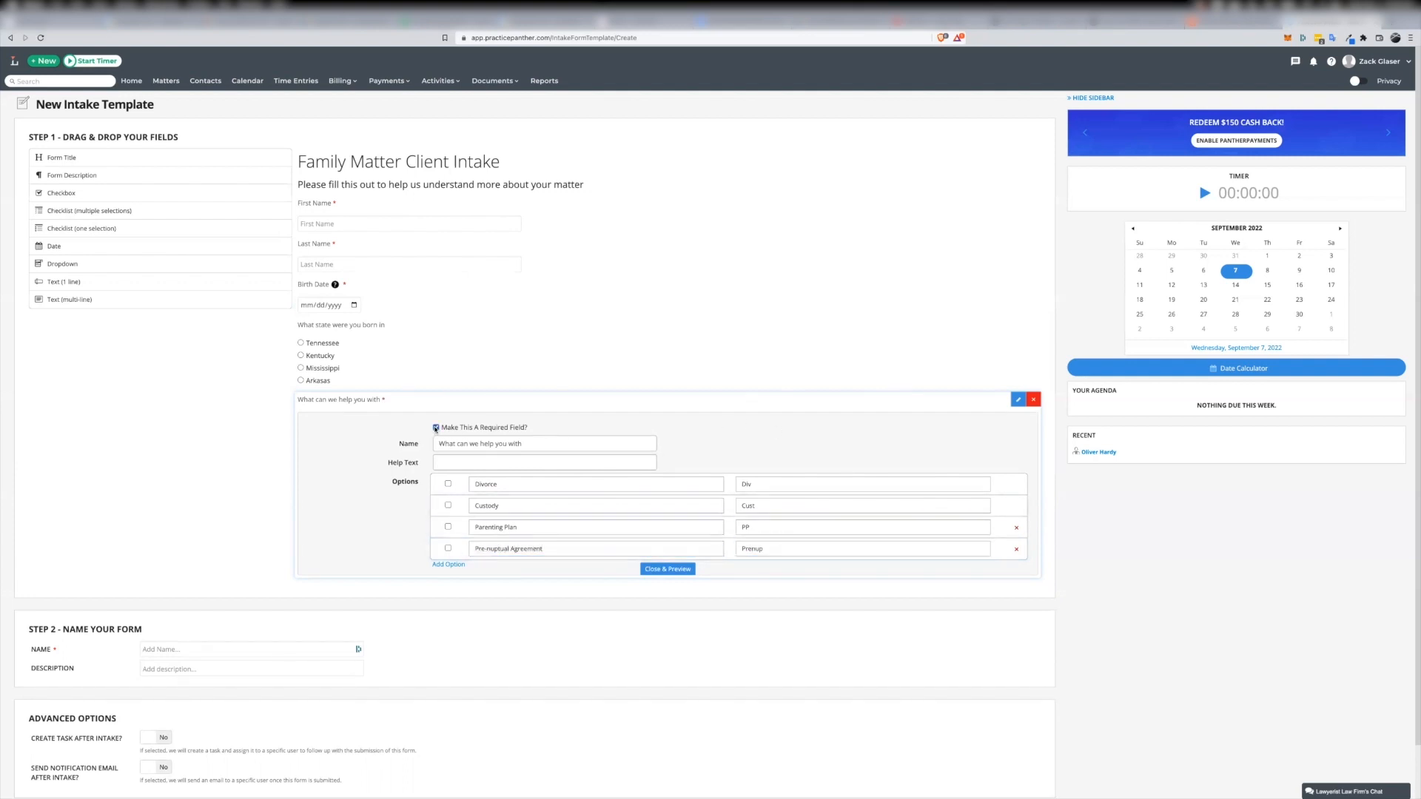
left_click(547, 444)
left_click(650, 570)
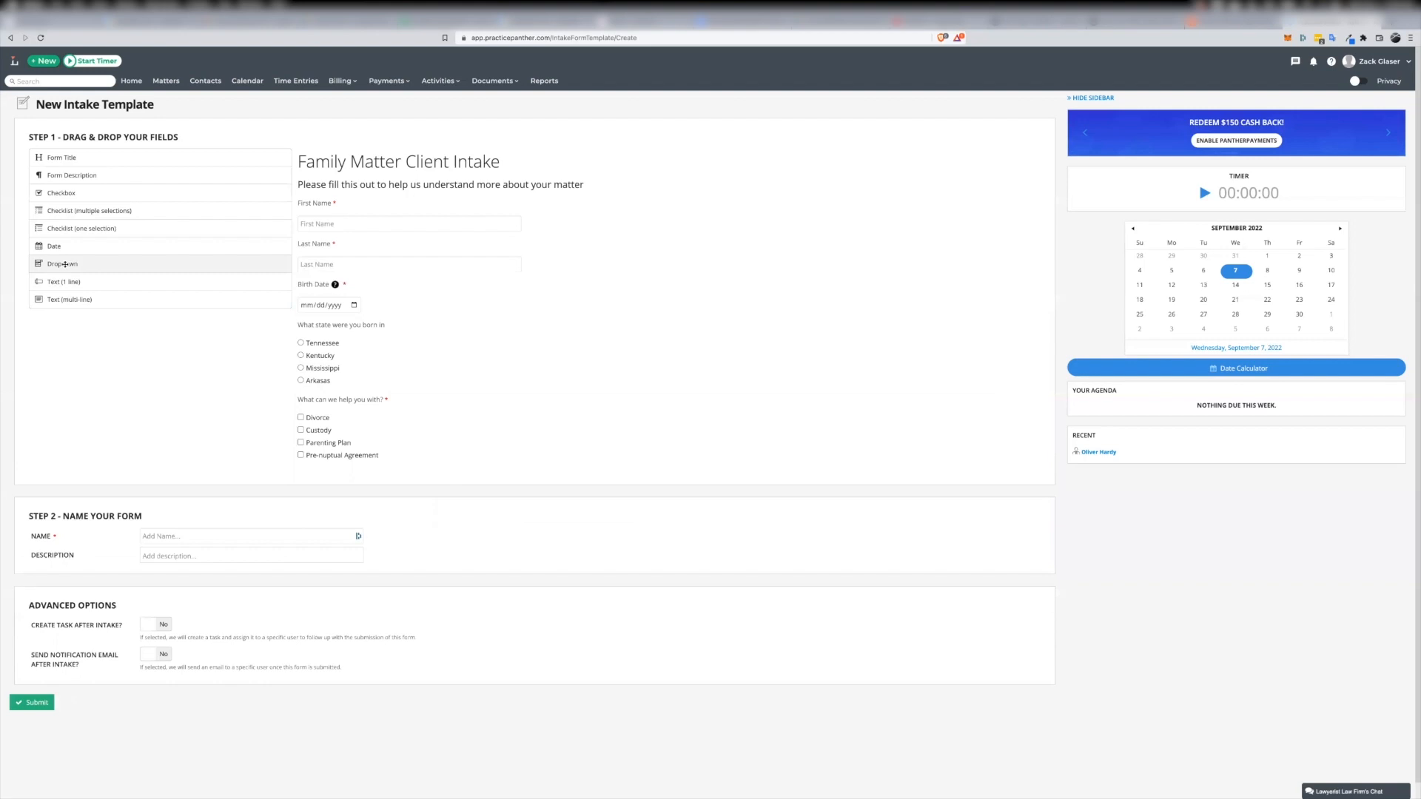
Add a dropdown below the legal-need checklist and name it "Preferred Method of Communication"
left_click_drag(65, 264, 509, 492)
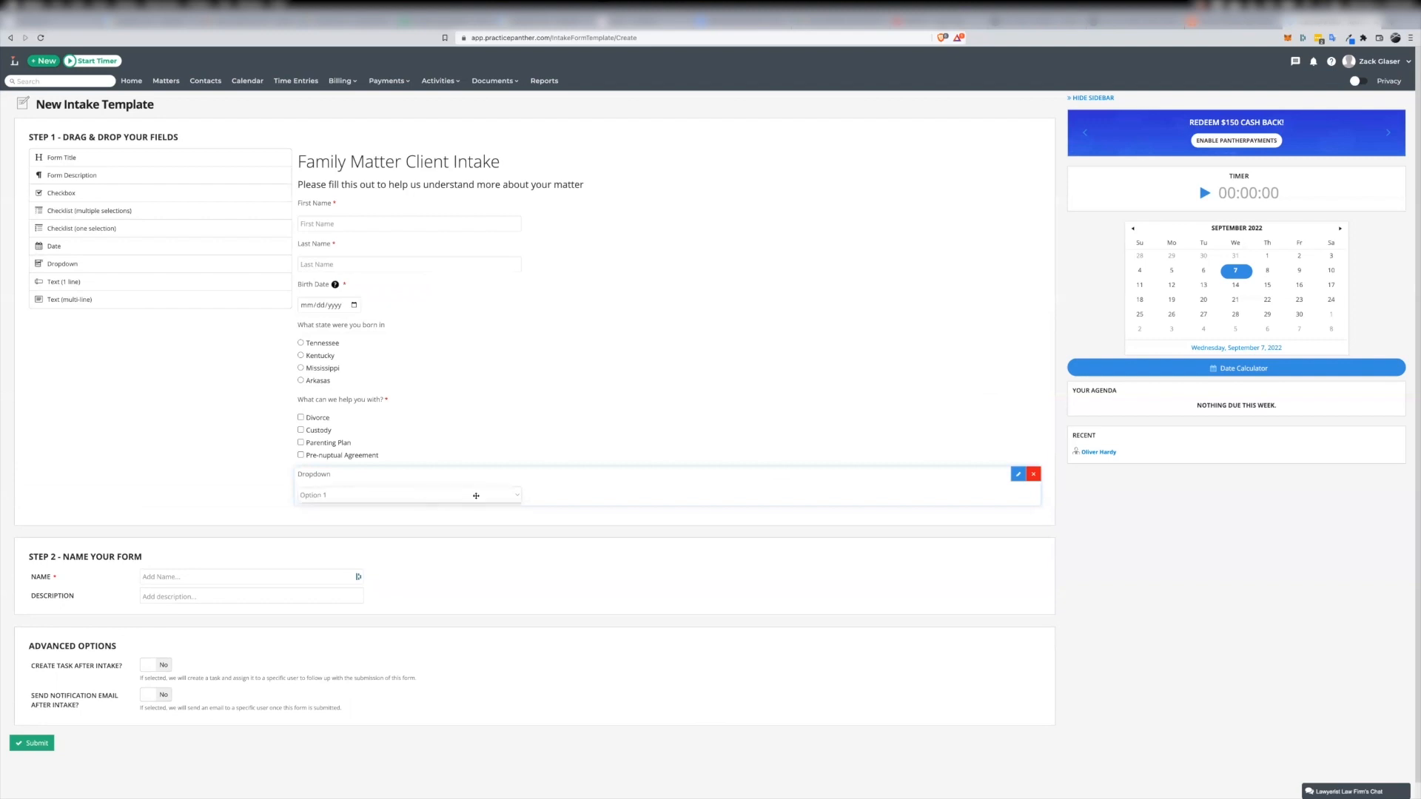
left_click(520, 495)
left_click(639, 490)
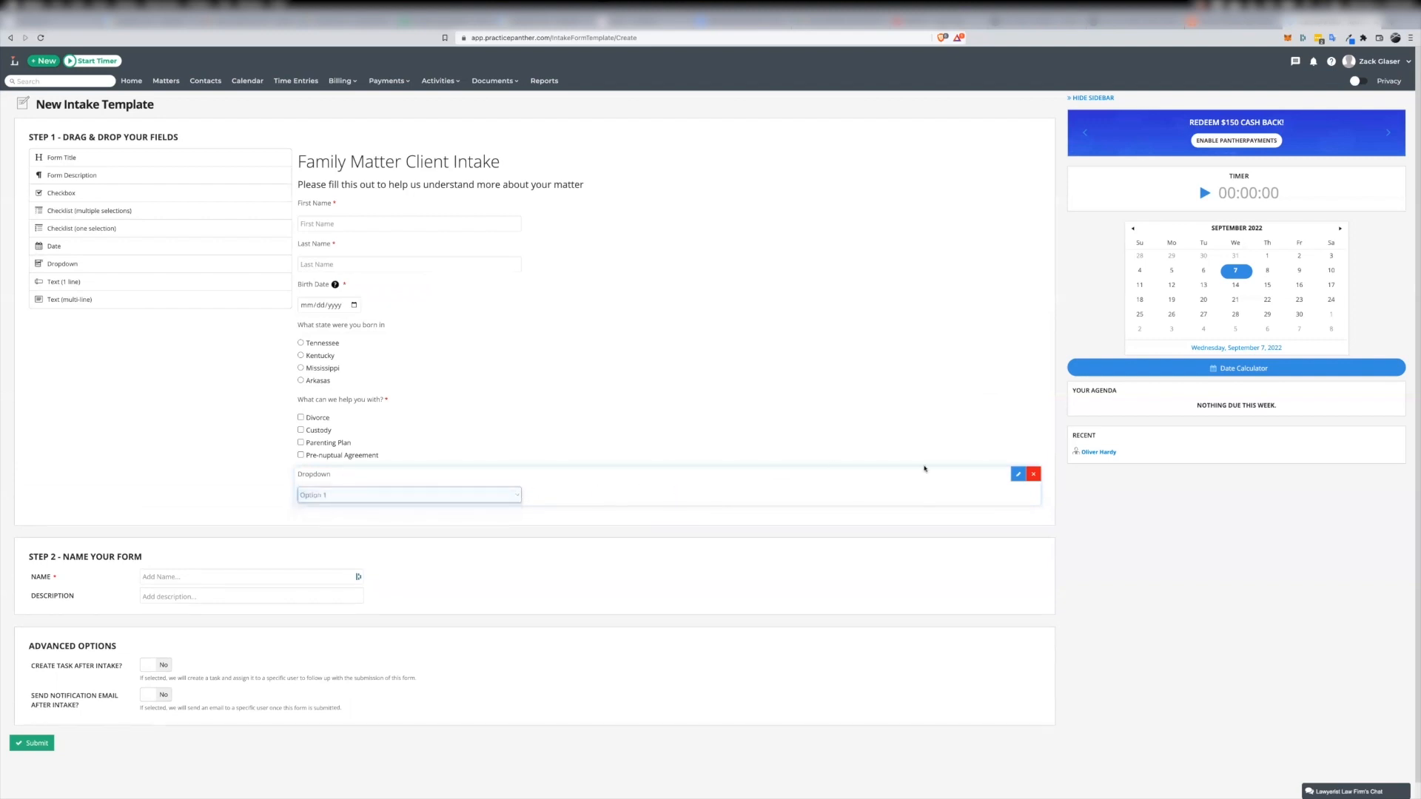
left_click(1017, 475)
type("Pre")
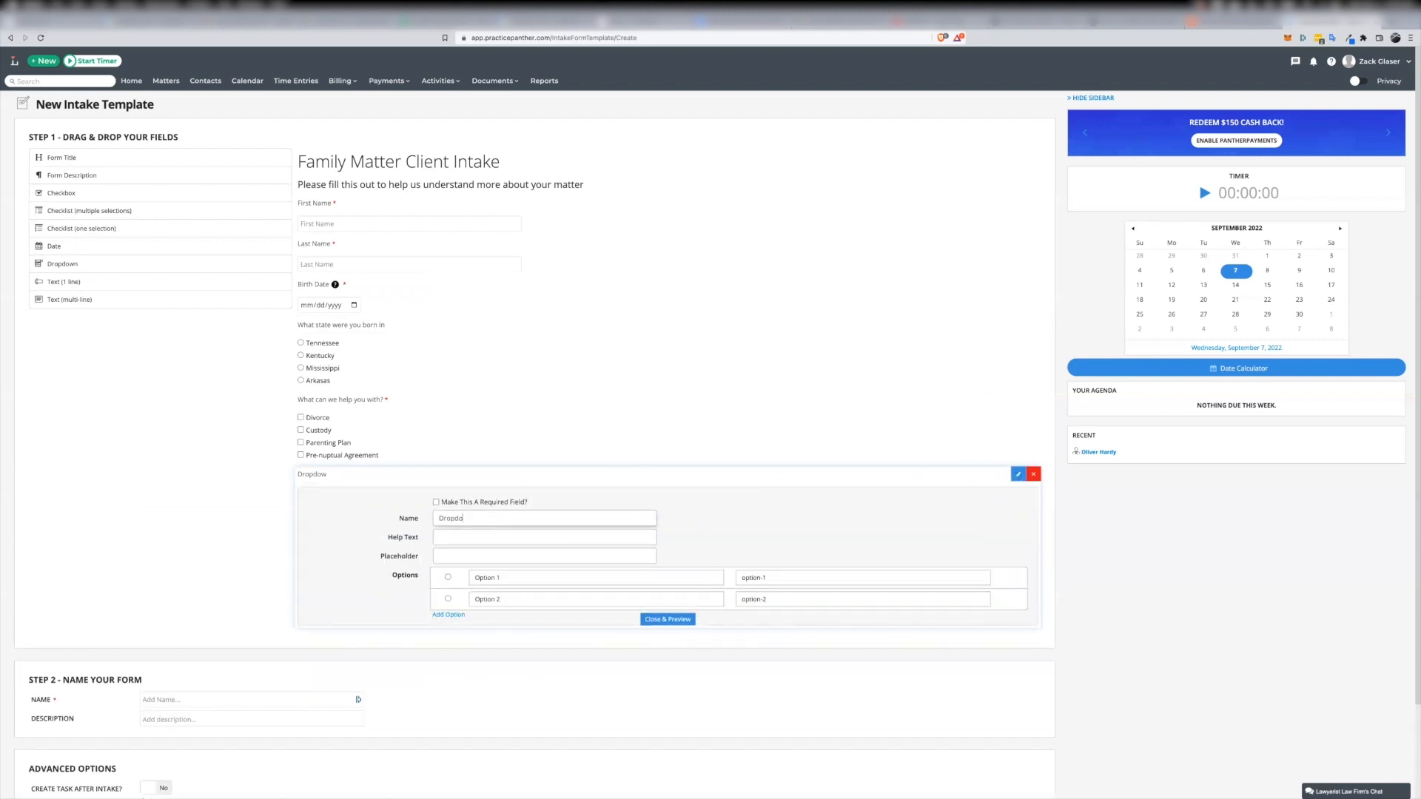
type("ferred Method of Communication")
Set the communication dropdown's first two options to Phone and Email
key("Tab")
key("Tab")
key("Tab")
type("Phone")
key("Tab")
key("Tab")
type("Ema")
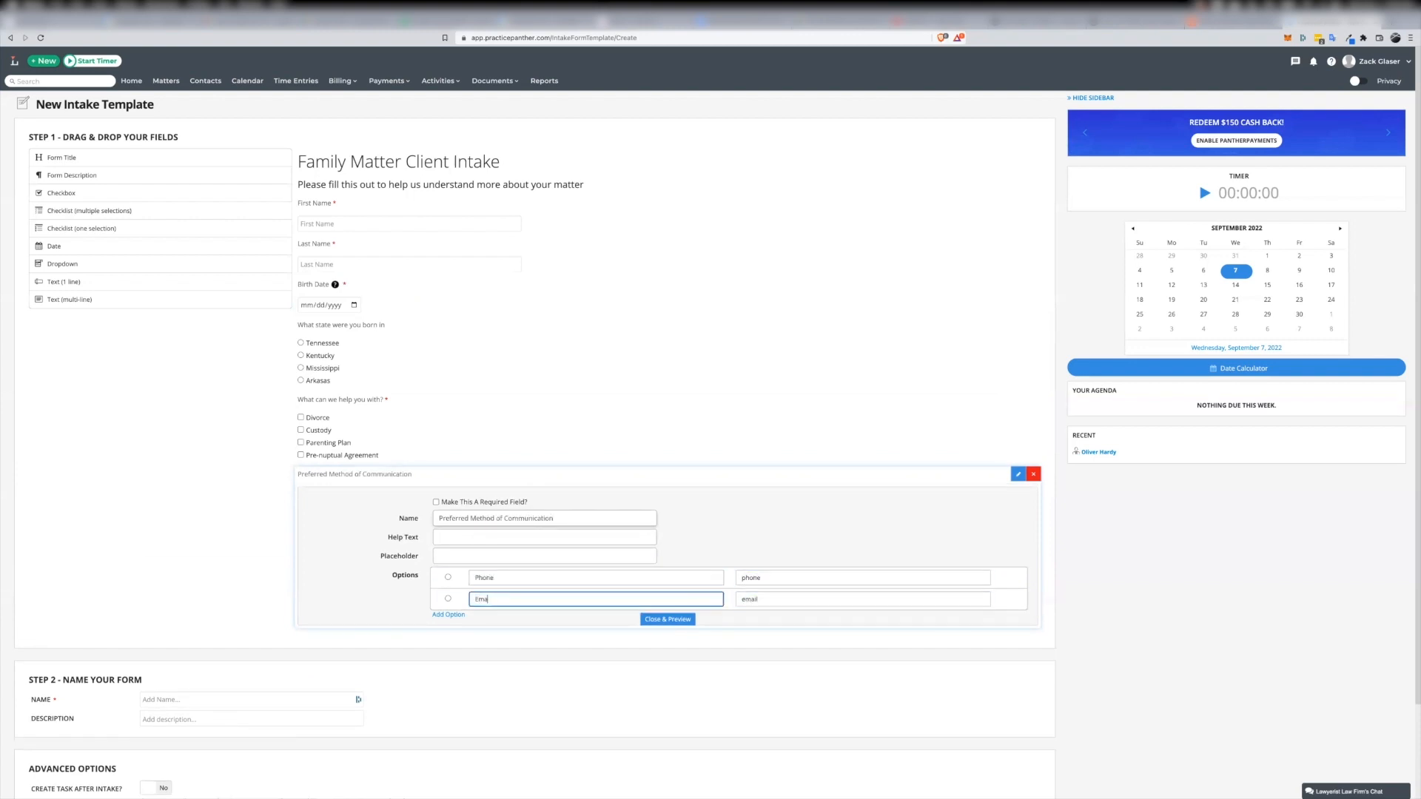
type("il")
key("Tab")
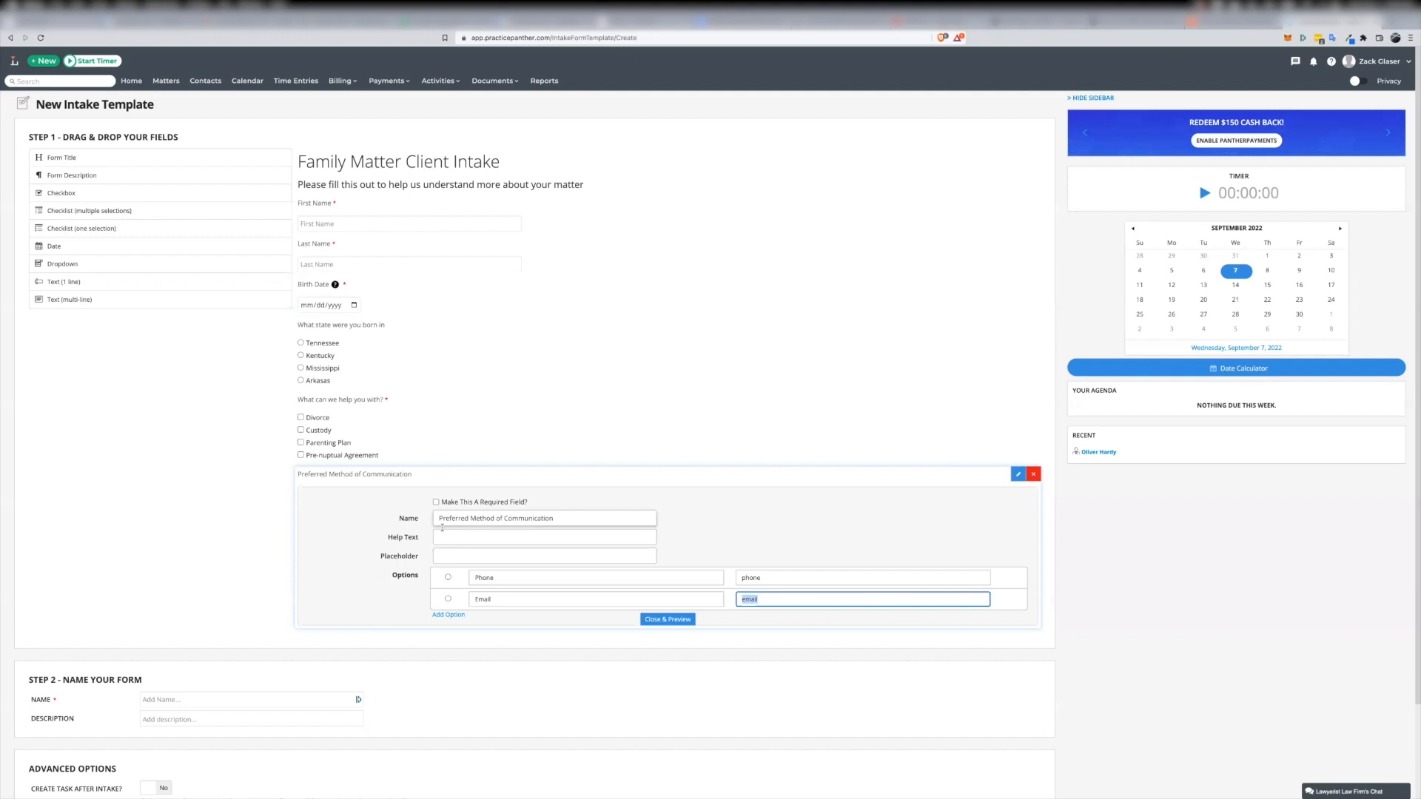
Add the options "Text message" (value text) and "Yelling into the ether" (value yelling) to the dropdown, then preview its choices
left_click(446, 614)
left_click(488, 619)
type("Text message")
key("Tab")
type("text")
key("Tab")
type("Yelling into the ether")
key("Tab")
type("yelling")
left_click(647, 663)
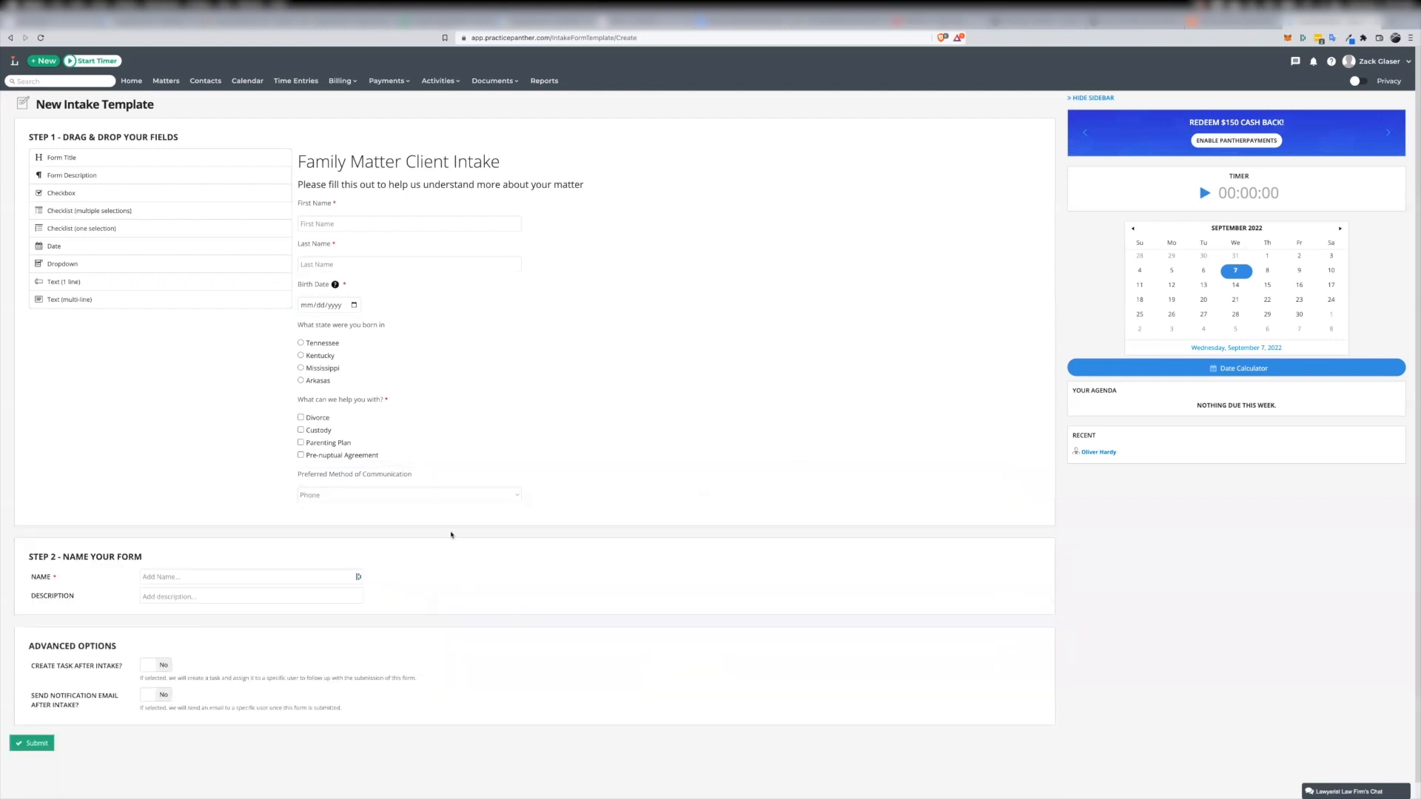
left_click(514, 494)
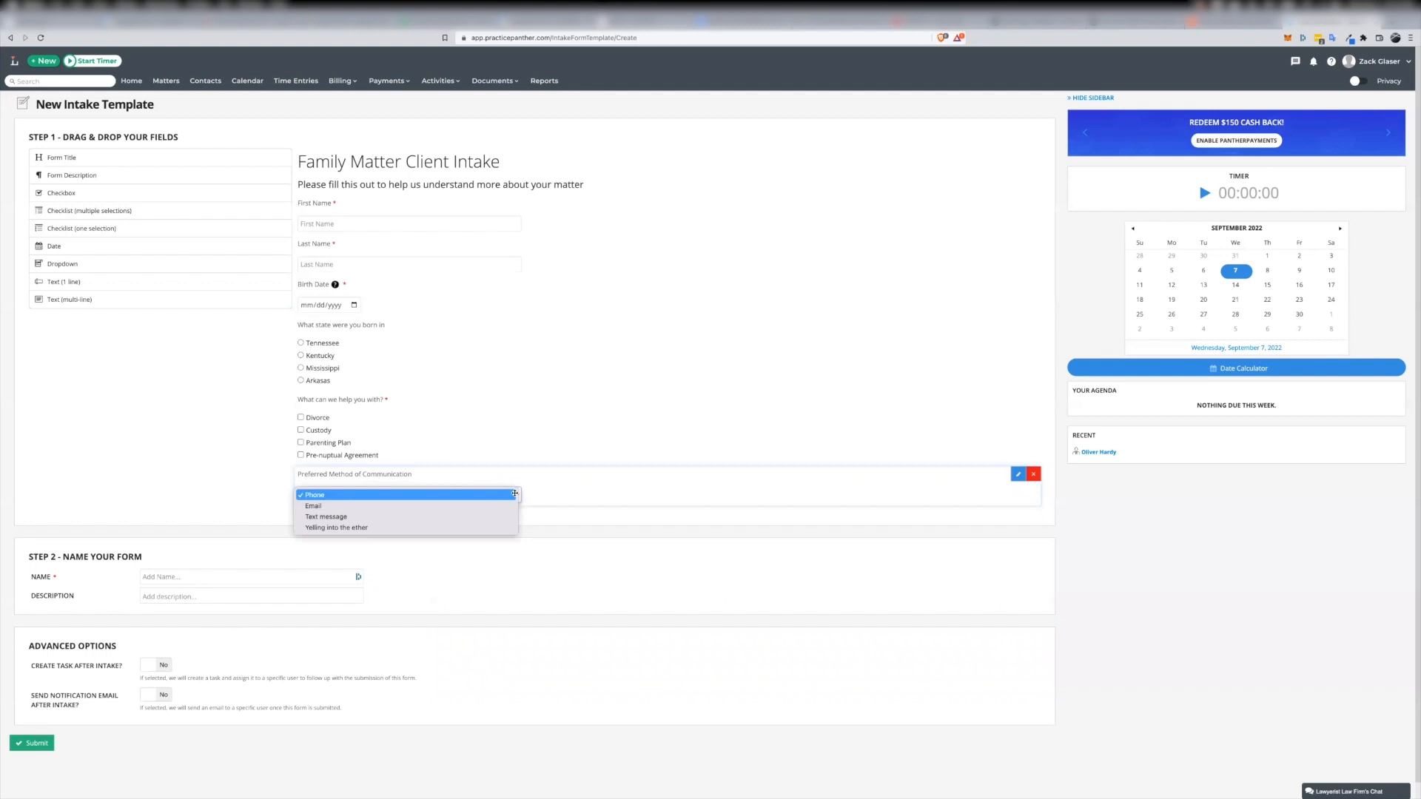
left_click(785, 417)
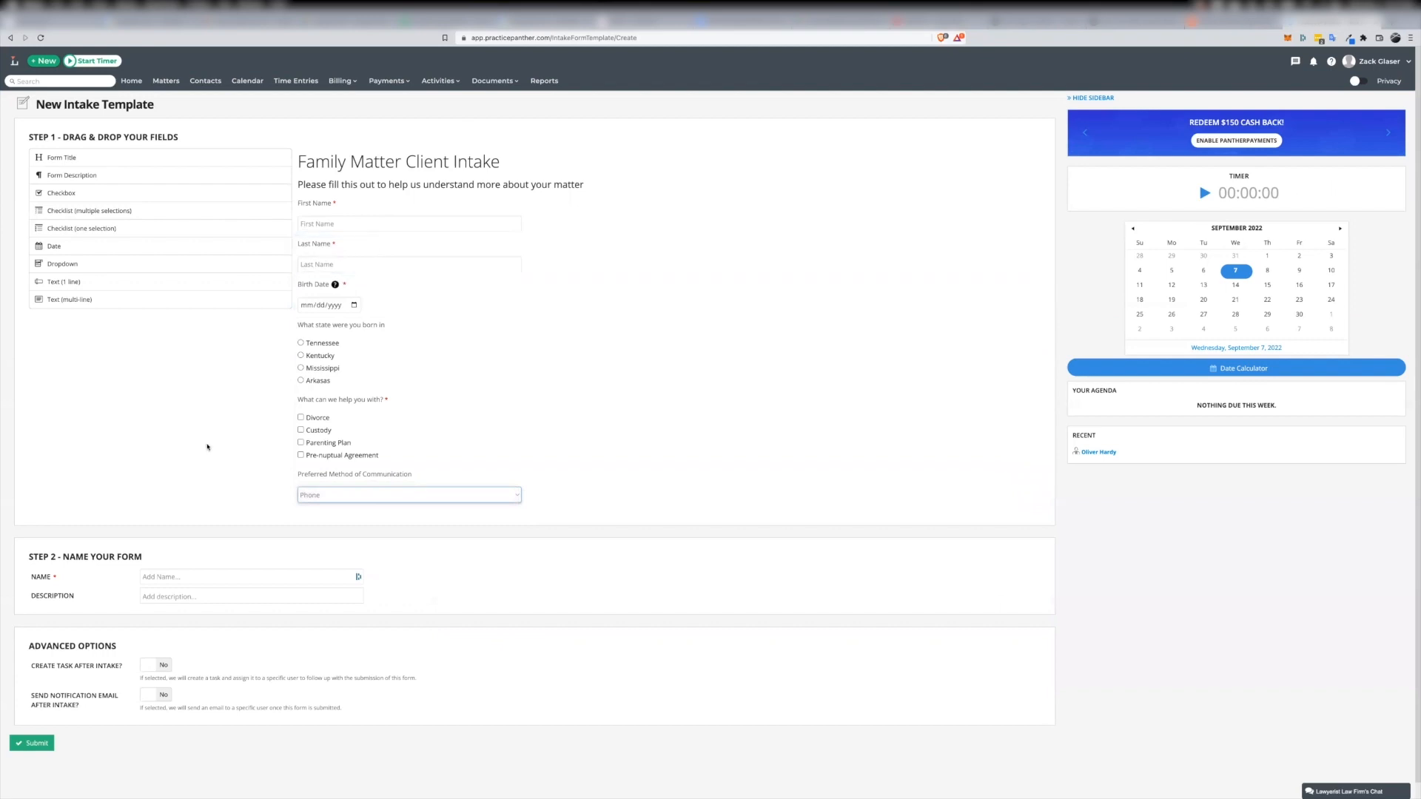
Name the form "Fam Intake" and leave its description empty
left_click(192, 575)
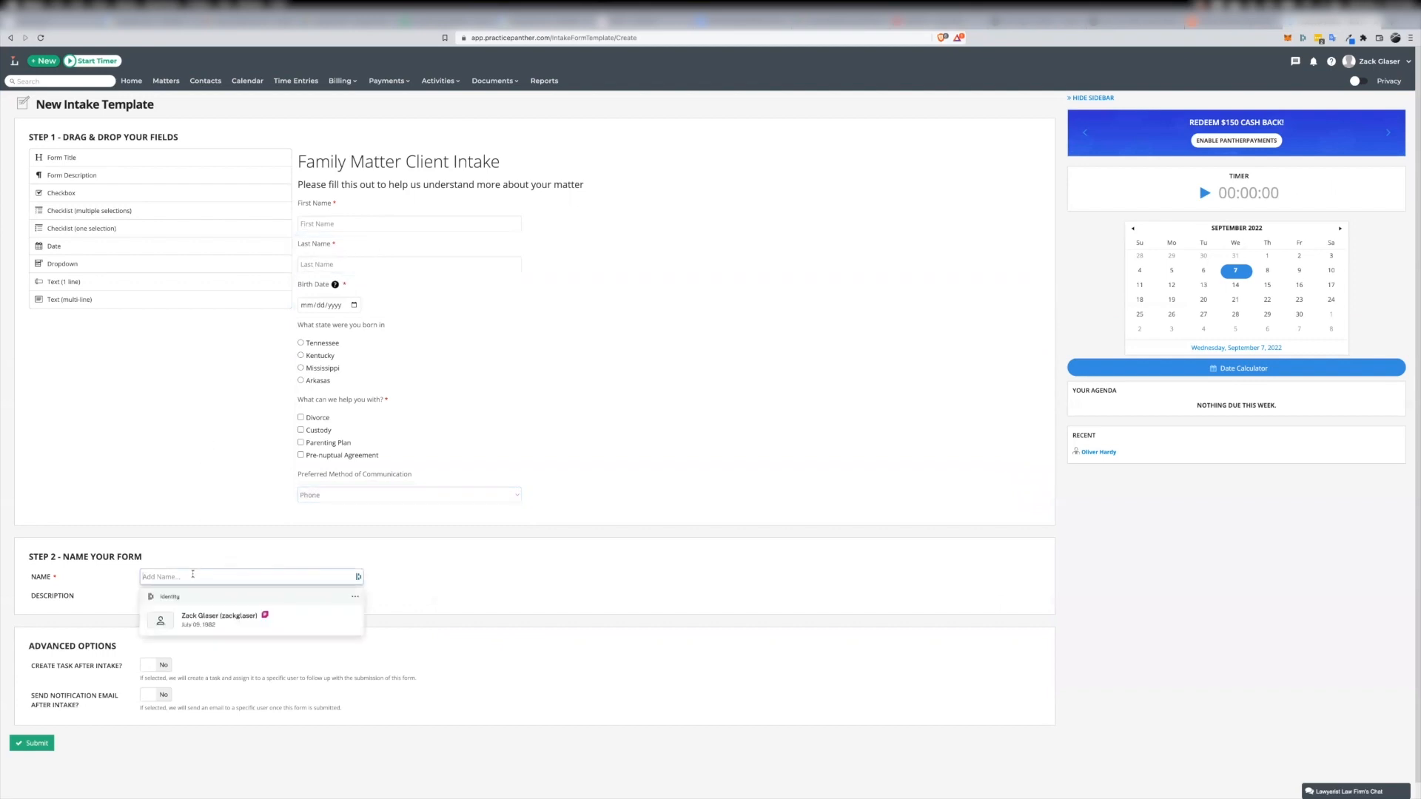
type("Fam Intake")
key("Tab")
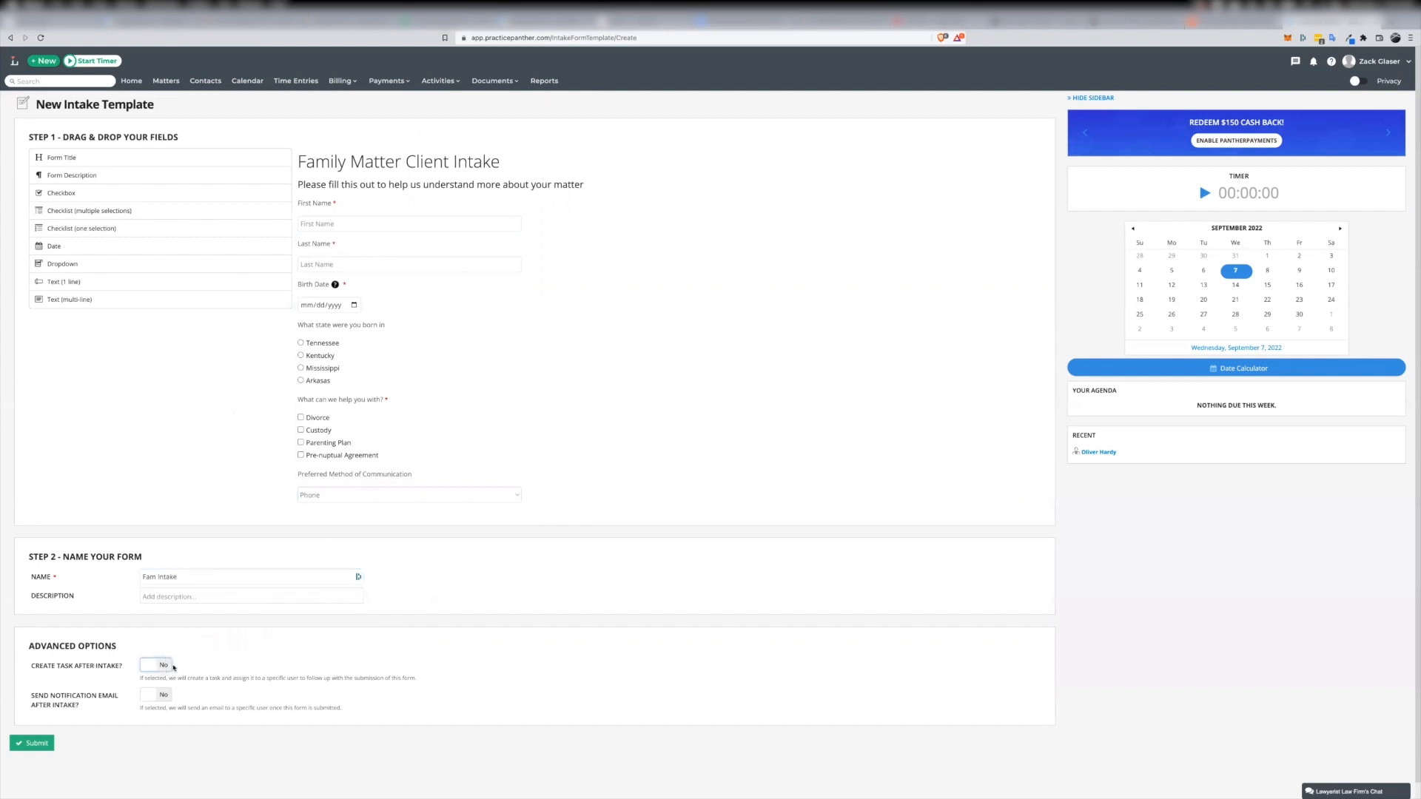
Enable creating a task after intake, keeping the default user as its assignee
scroll(405, 642, "down", 1)
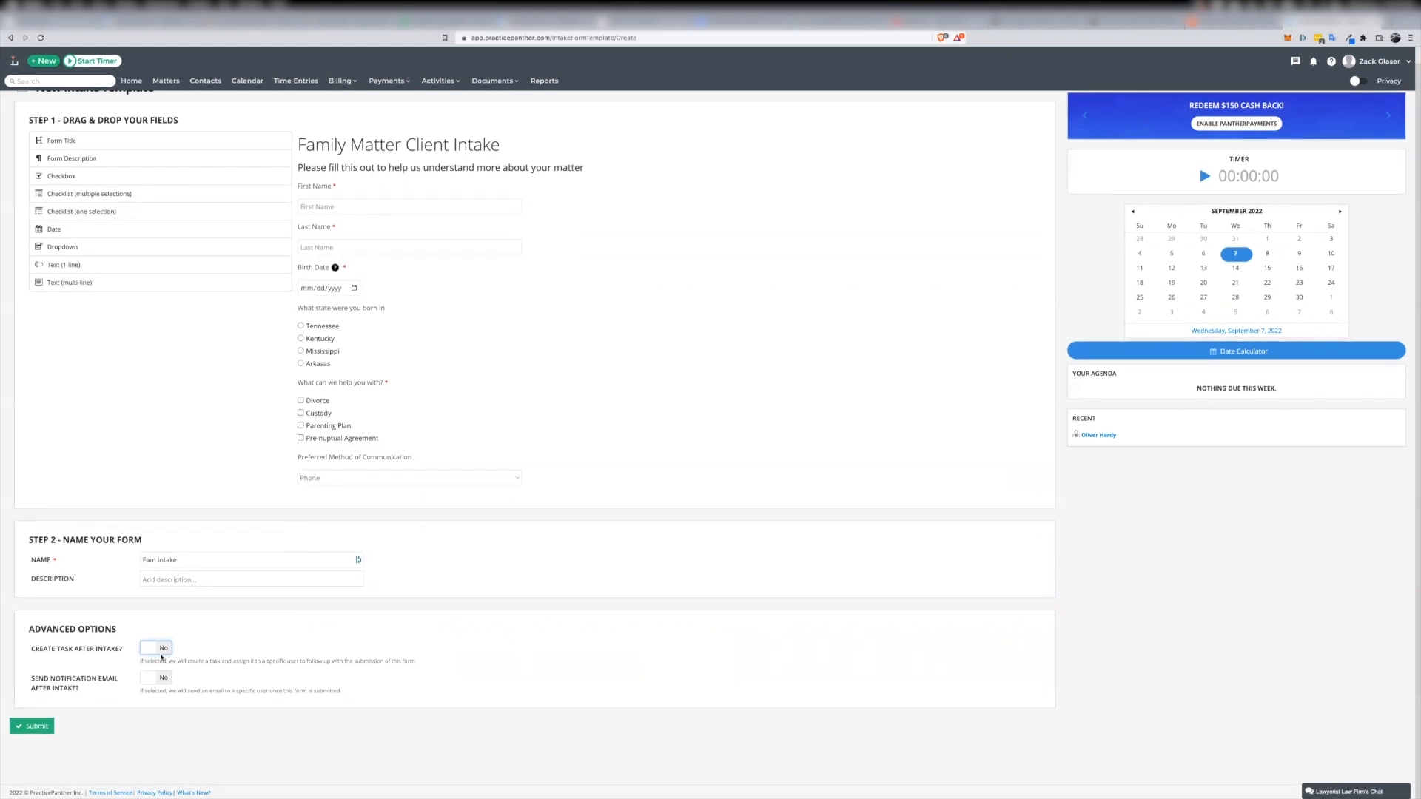
left_click(163, 656)
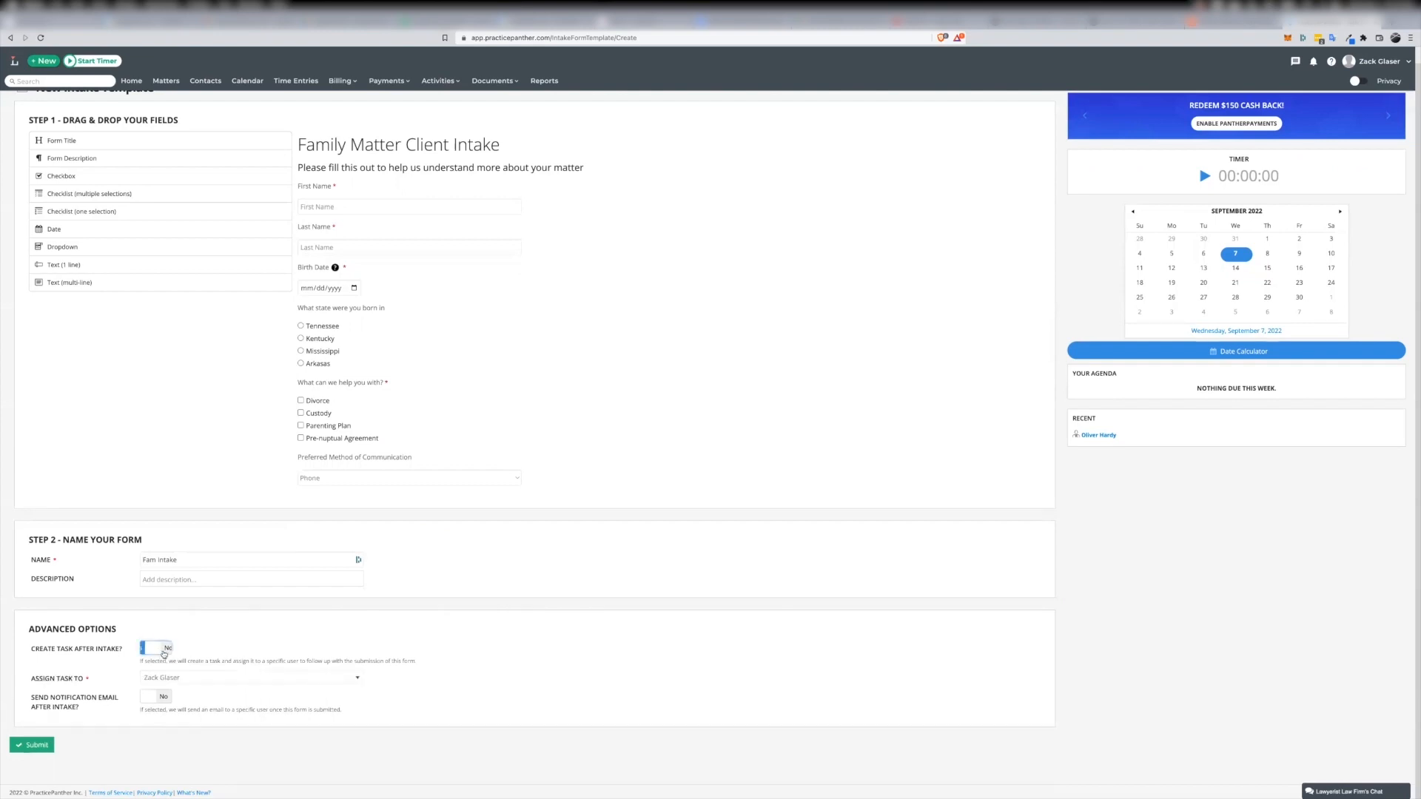
left_click(211, 680)
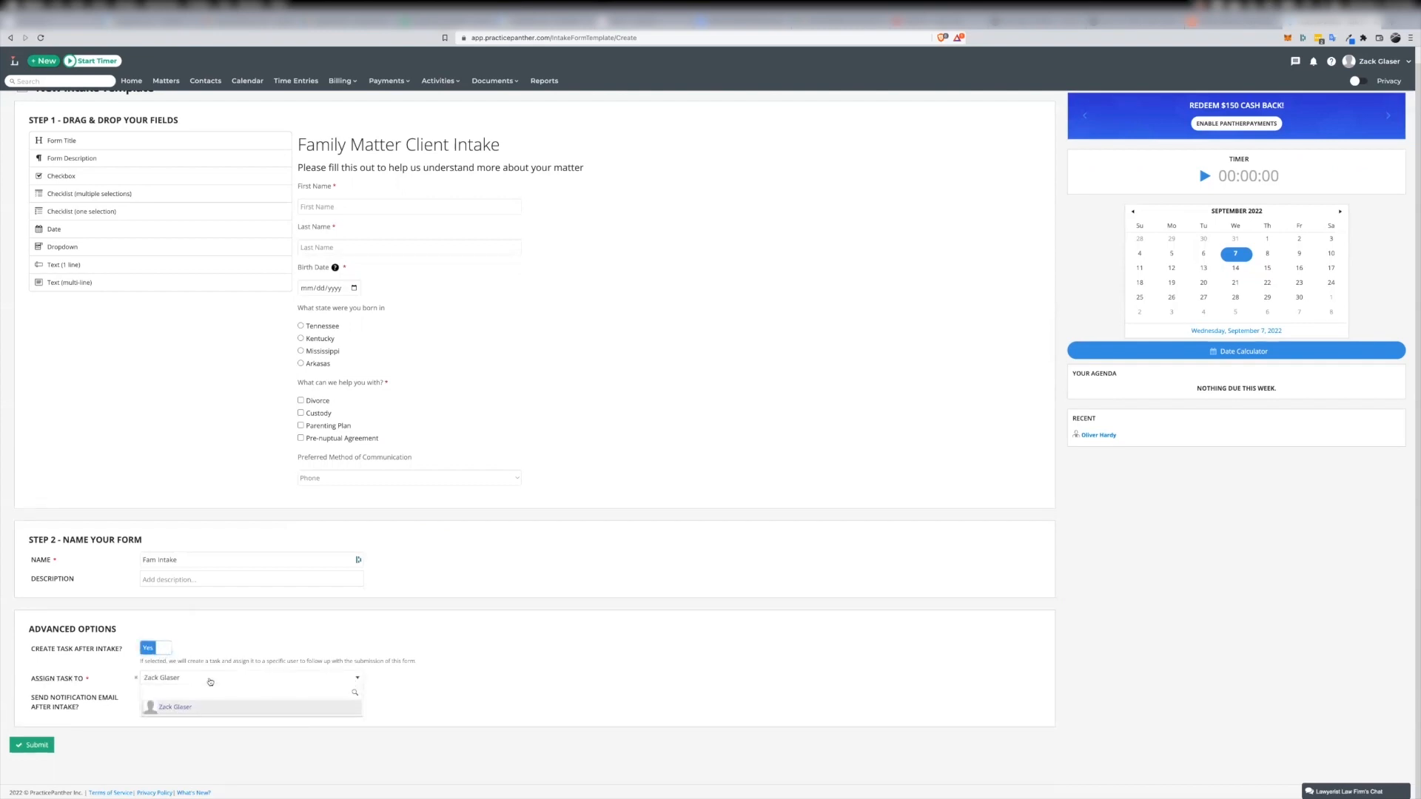
left_click(410, 683)
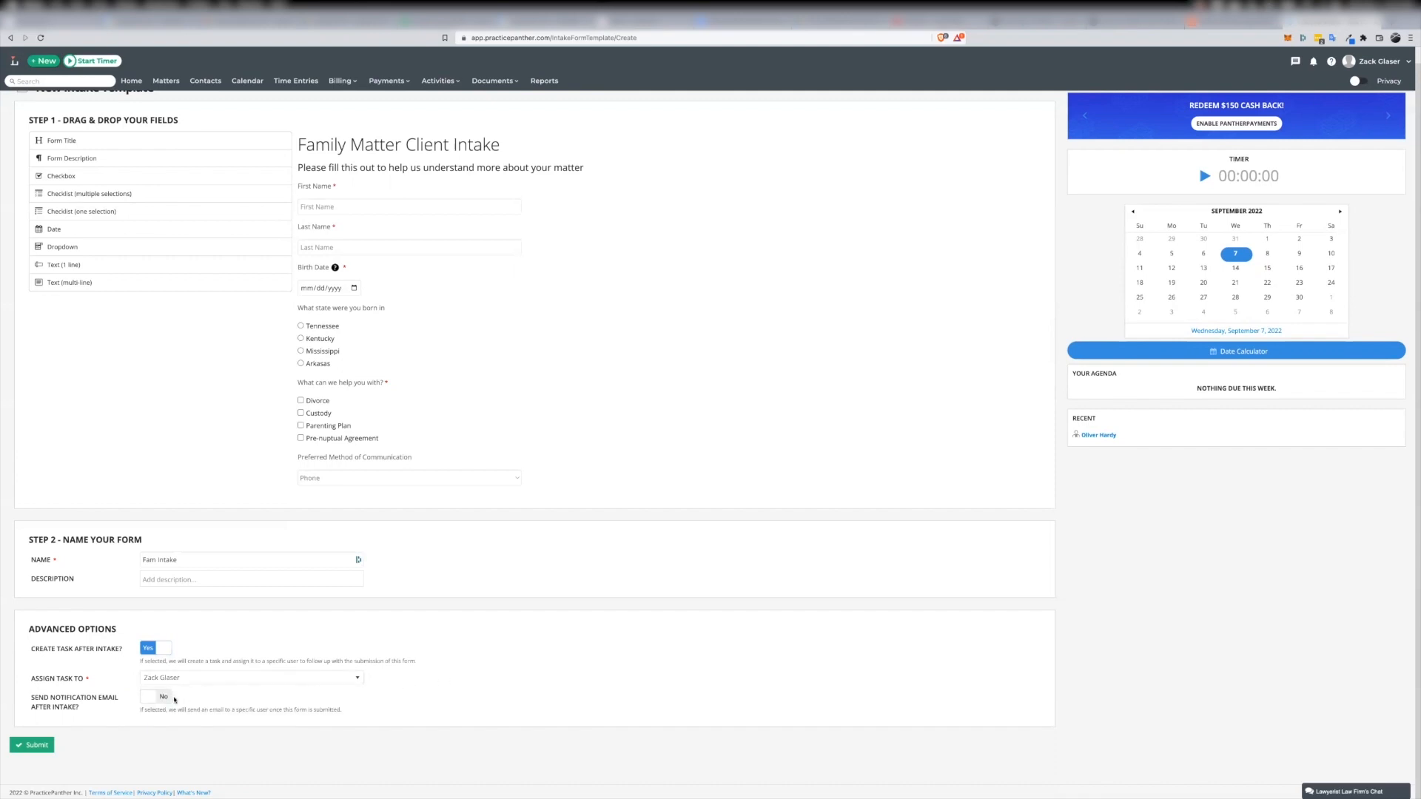
Enable the notification email after intake with its default recipient and submit the template
left_click(166, 702)
left_click(200, 728)
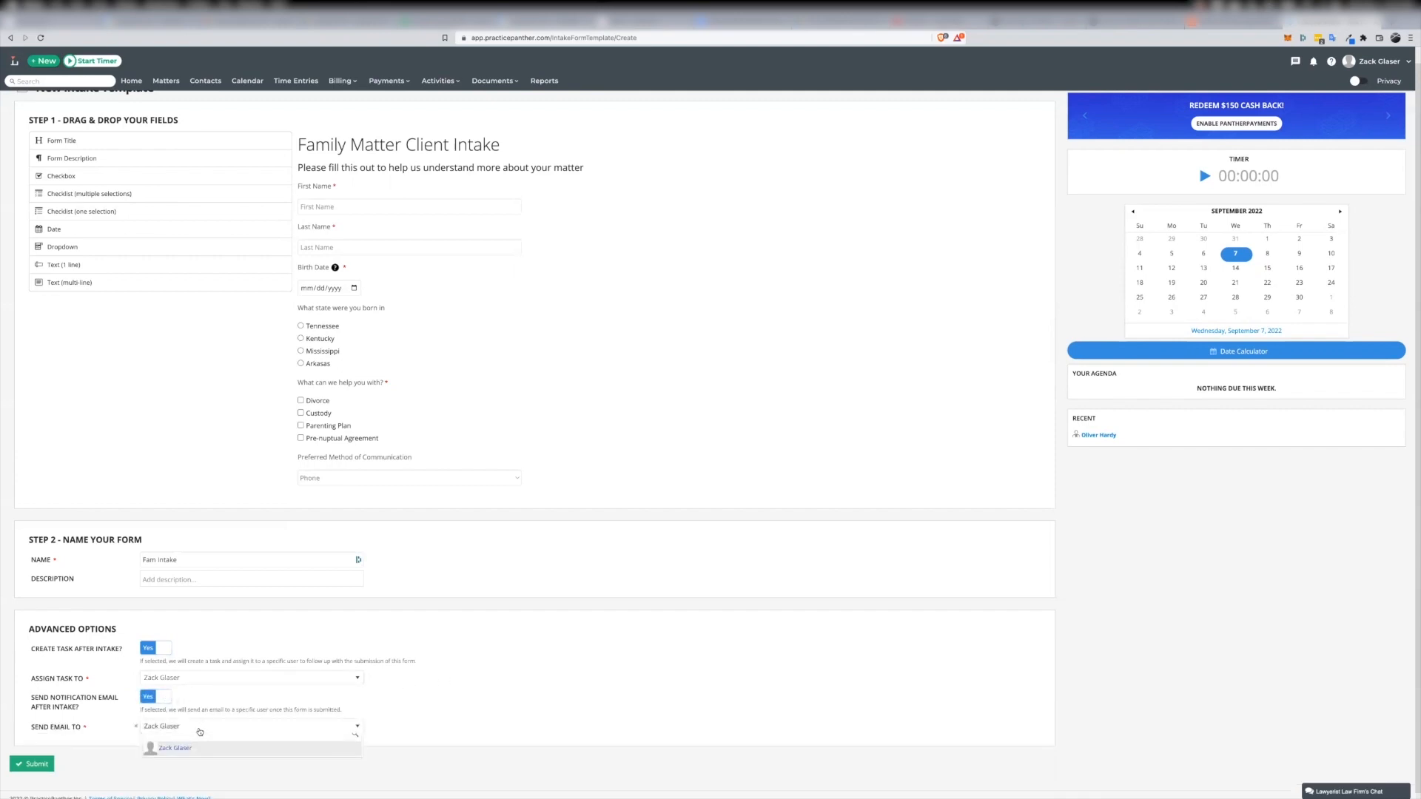
left_click(505, 714)
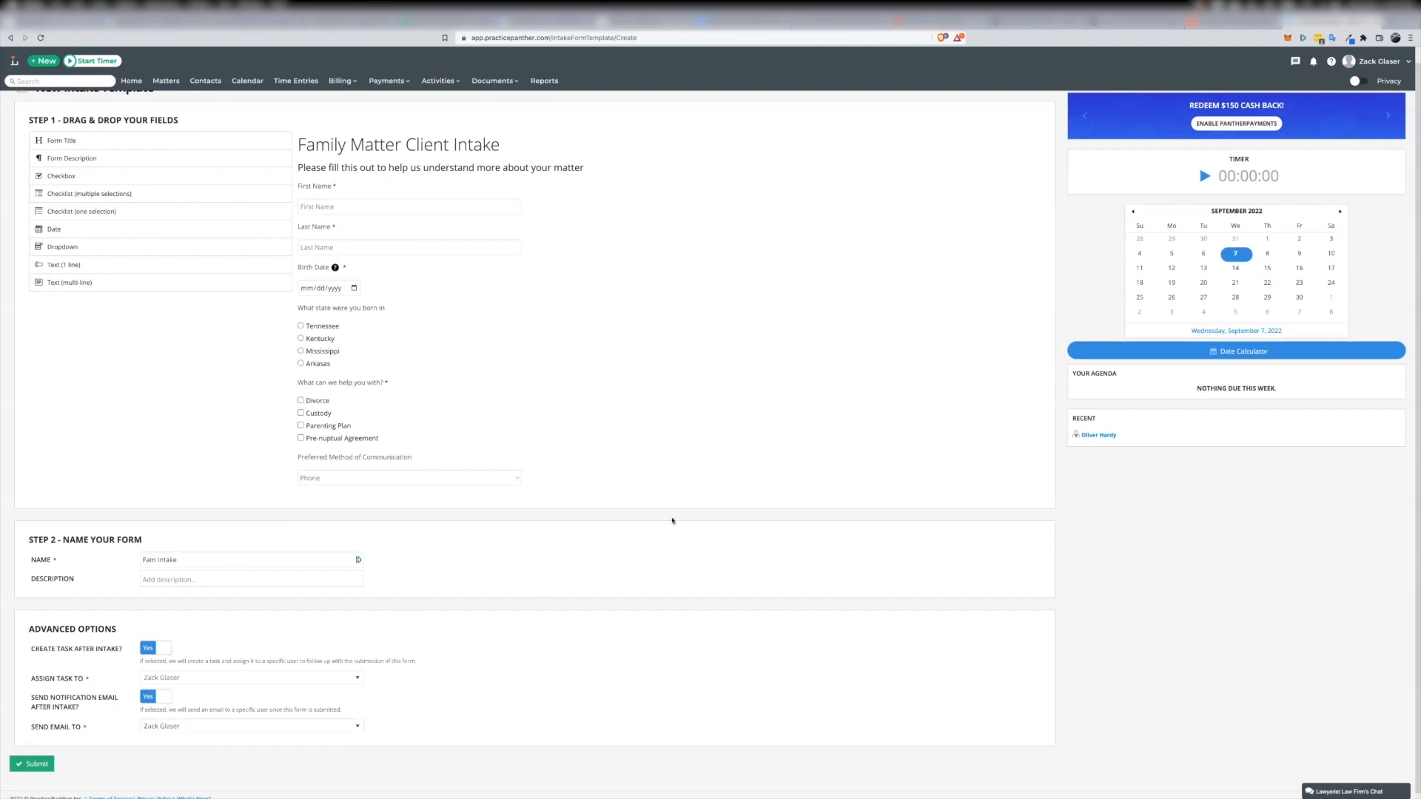
scroll(777, 489, "up", 1)
scroll(425, 580, "down", 1)
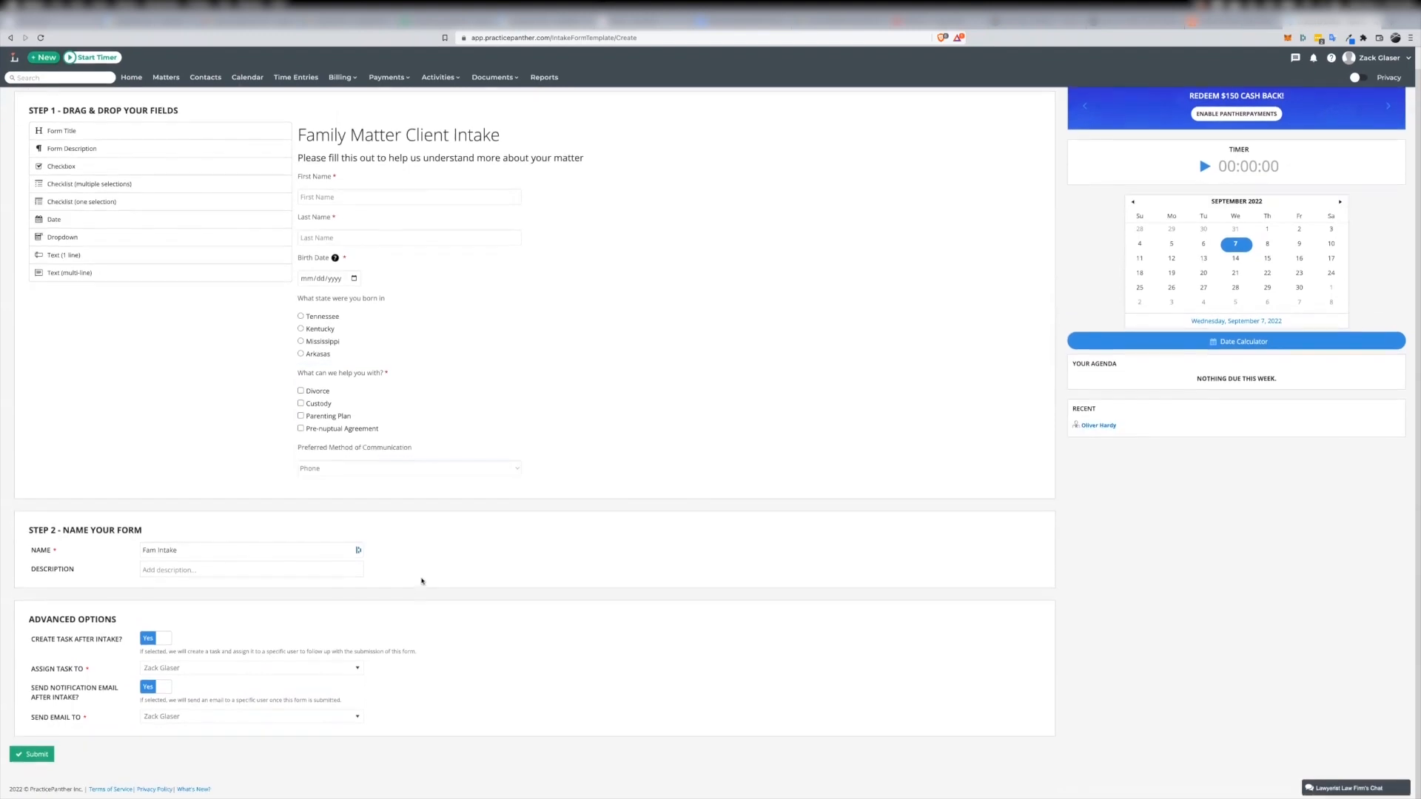
left_click(29, 767)
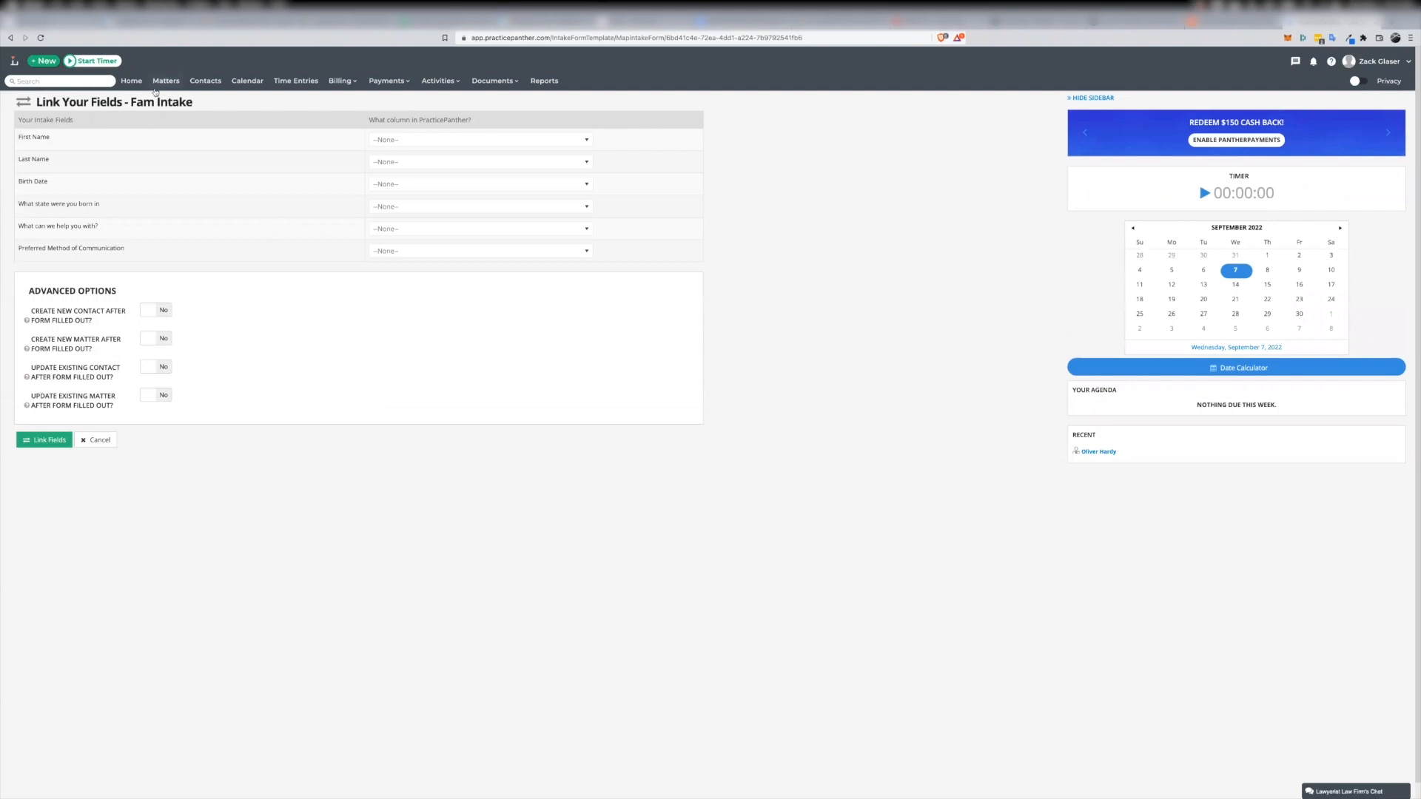
Link the First Name field to Contact: FirstName and the Last Name field to Contact: LastName
left_click(586, 141)
scroll(555, 185, "down", 3)
scroll(556, 189, "down", 2)
left_click(455, 189)
left_click(587, 160)
scroll(517, 200, "down", 5)
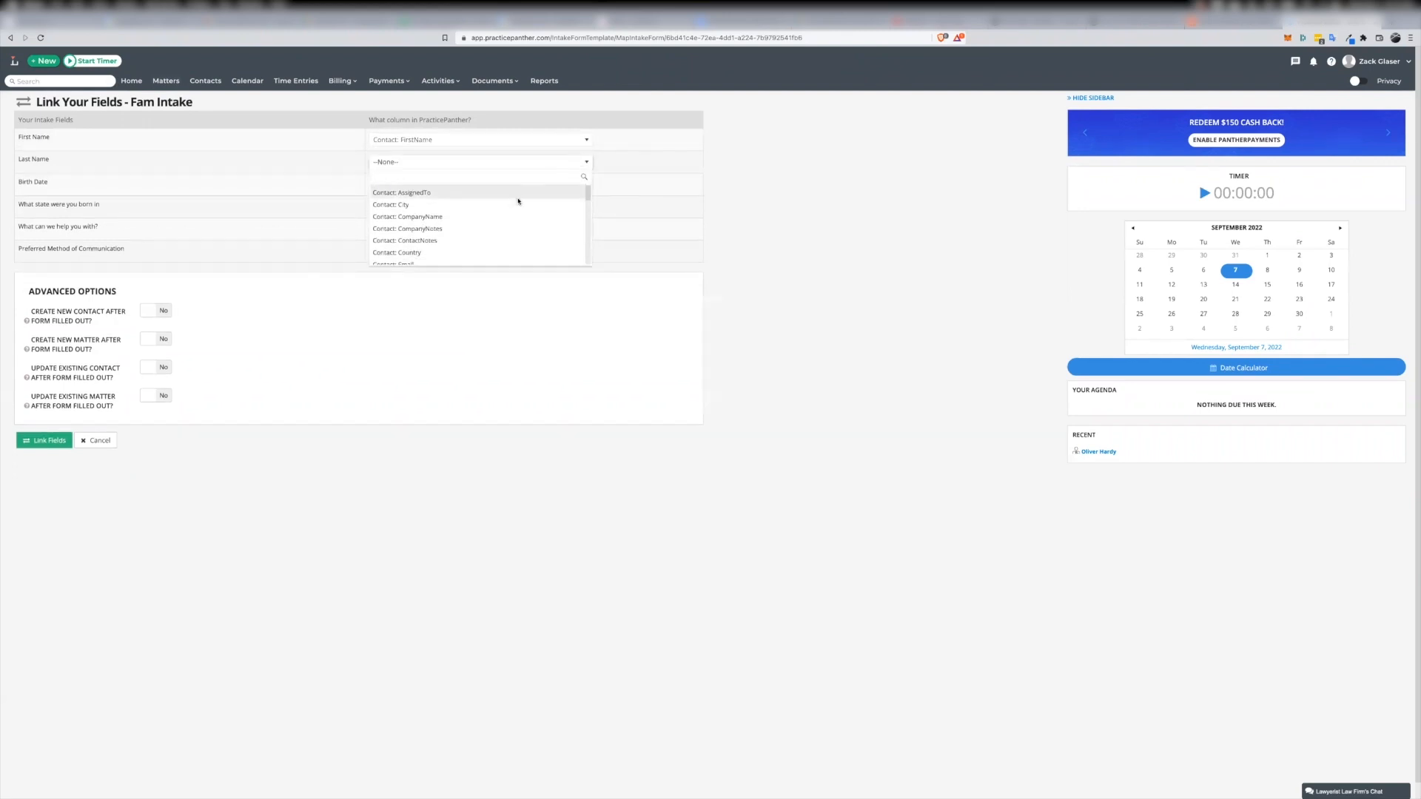
left_click(469, 194)
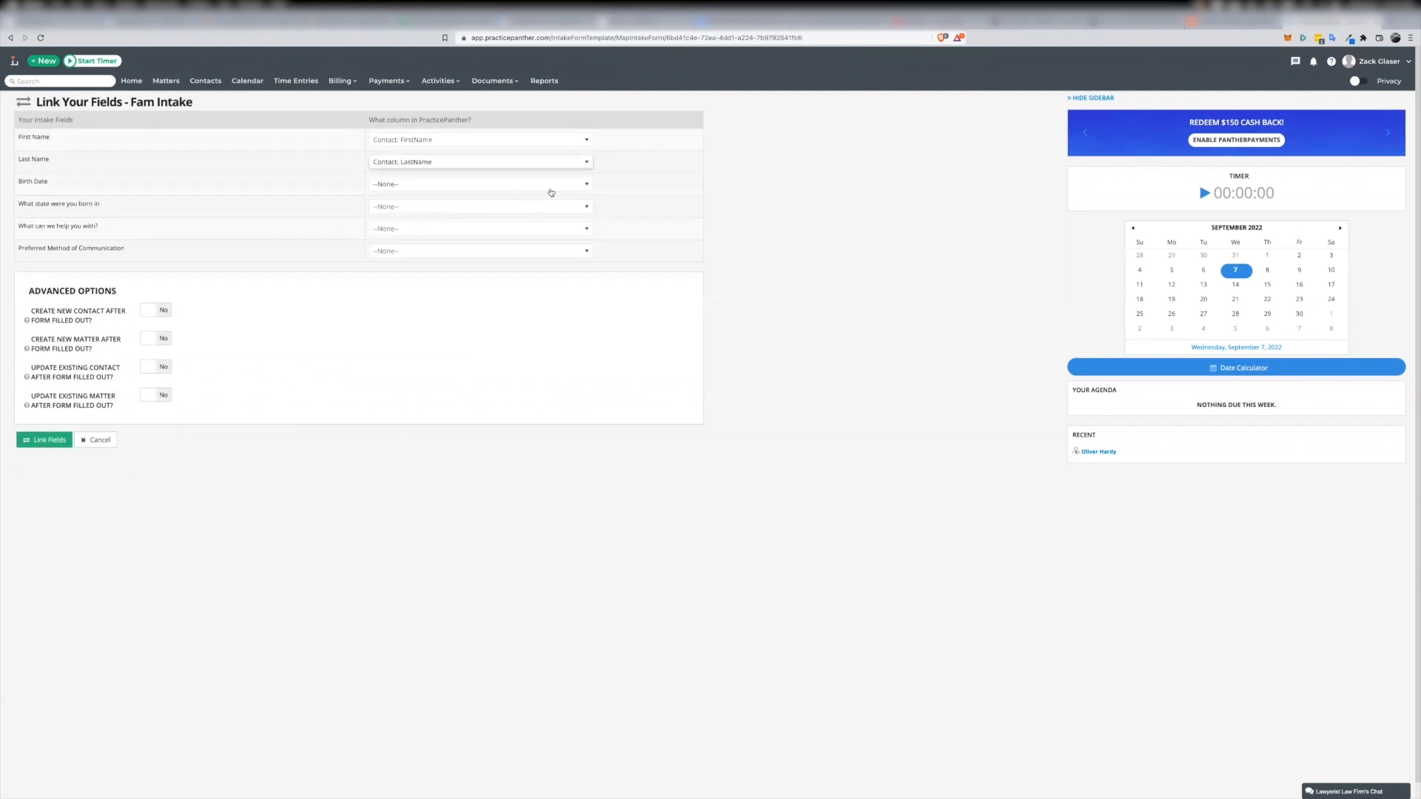
Look through the columns available for linking the Birth Date field without choosing one
left_click(582, 185)
scroll(526, 222, "down", 7)
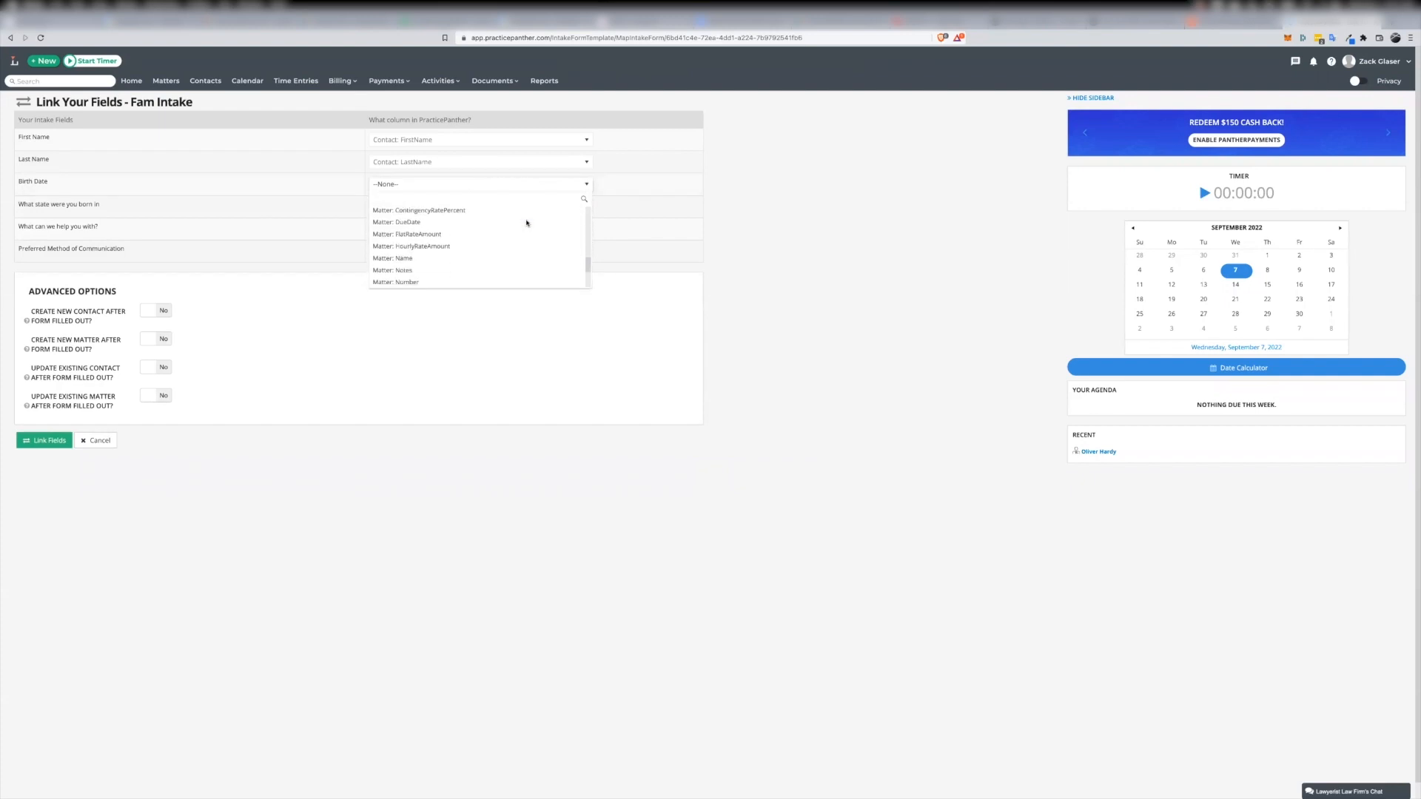
scroll(526, 222, "up", 7)
left_click(689, 193)
Examine the contact and matter columns available for linking the "What state were you born in" field, leaving it unlinked
left_click(423, 208)
left_click(387, 235)
left_click(455, 207)
scroll(455, 272, "down", 2)
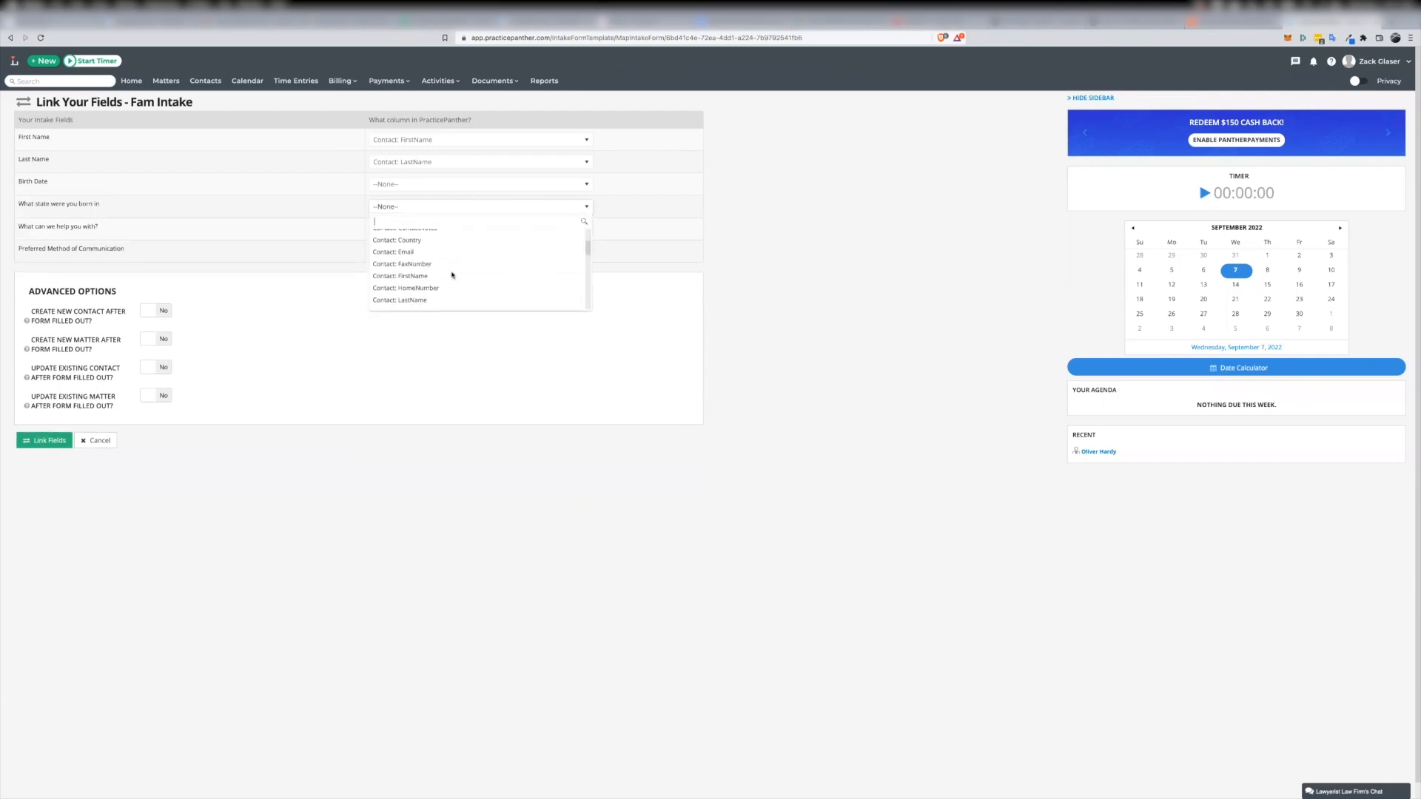
scroll(452, 275, "down", 3)
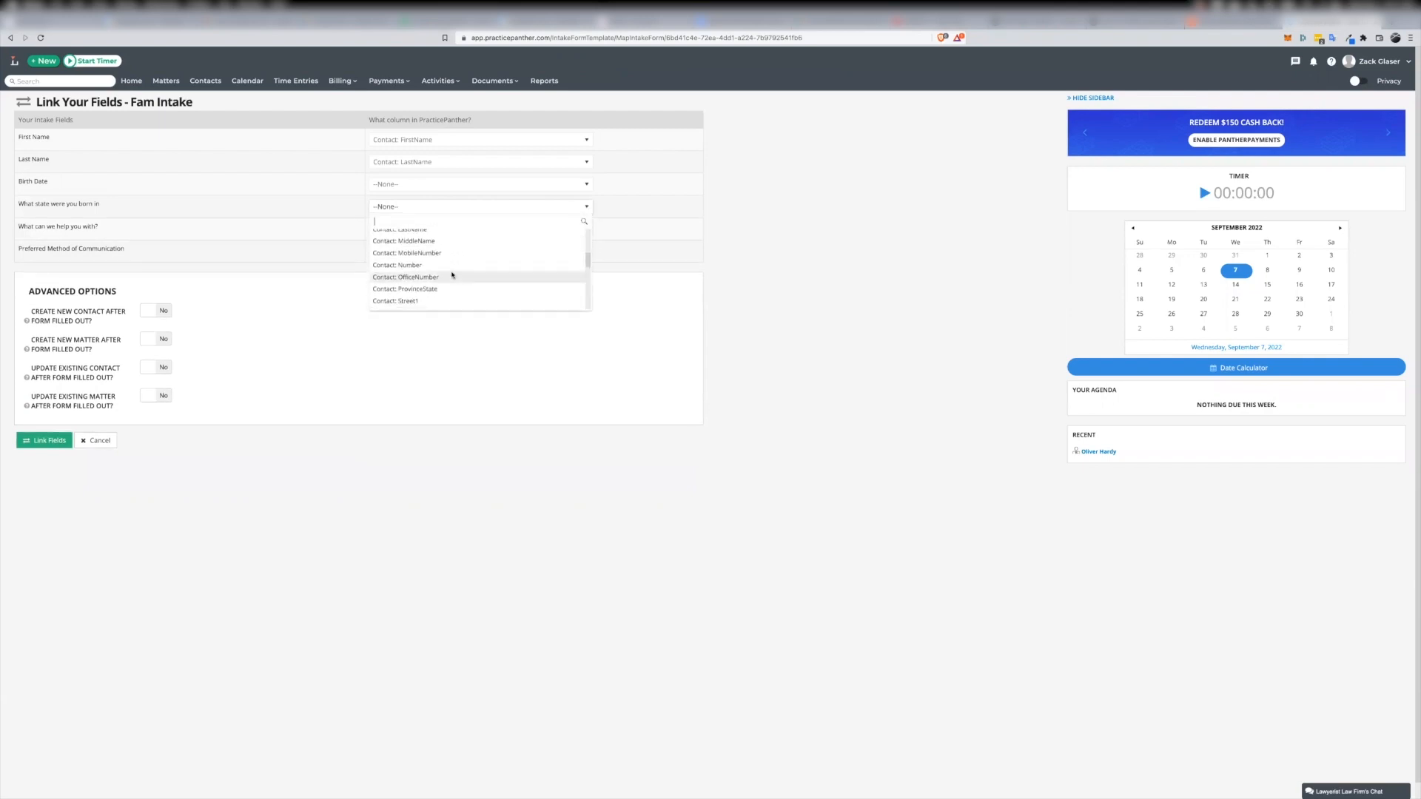
scroll(453, 274, "down", 3)
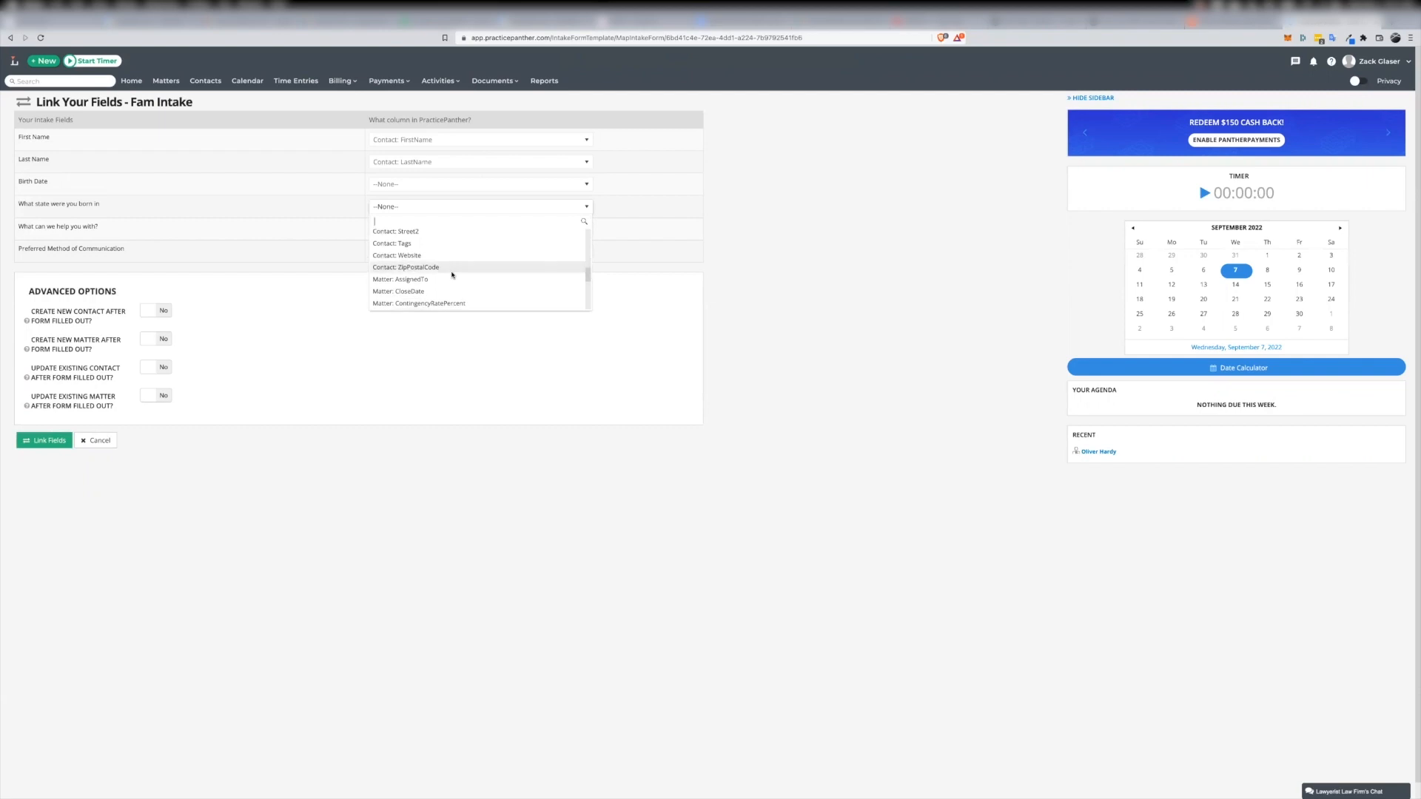
scroll(452, 274, "up", 2)
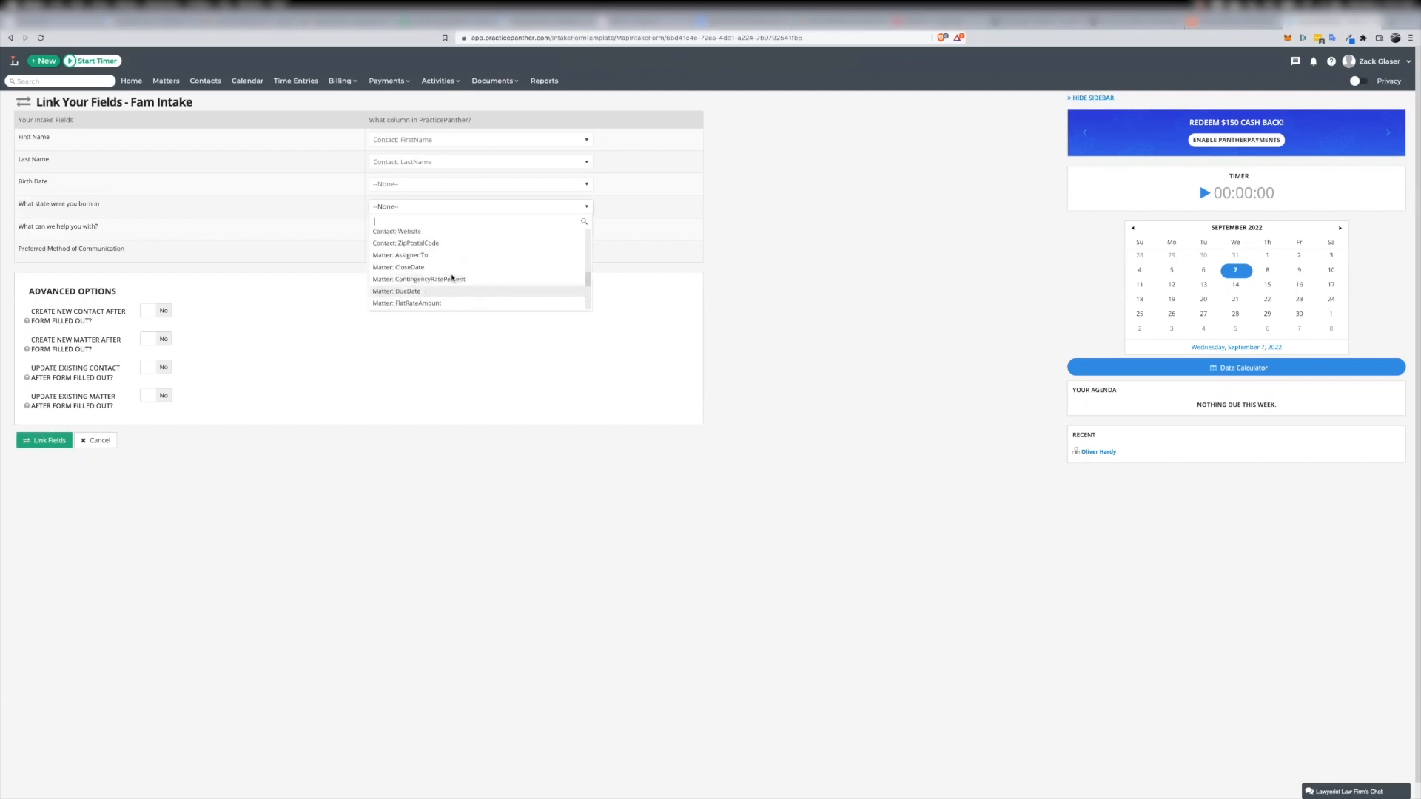
scroll(462, 278, "up", 3)
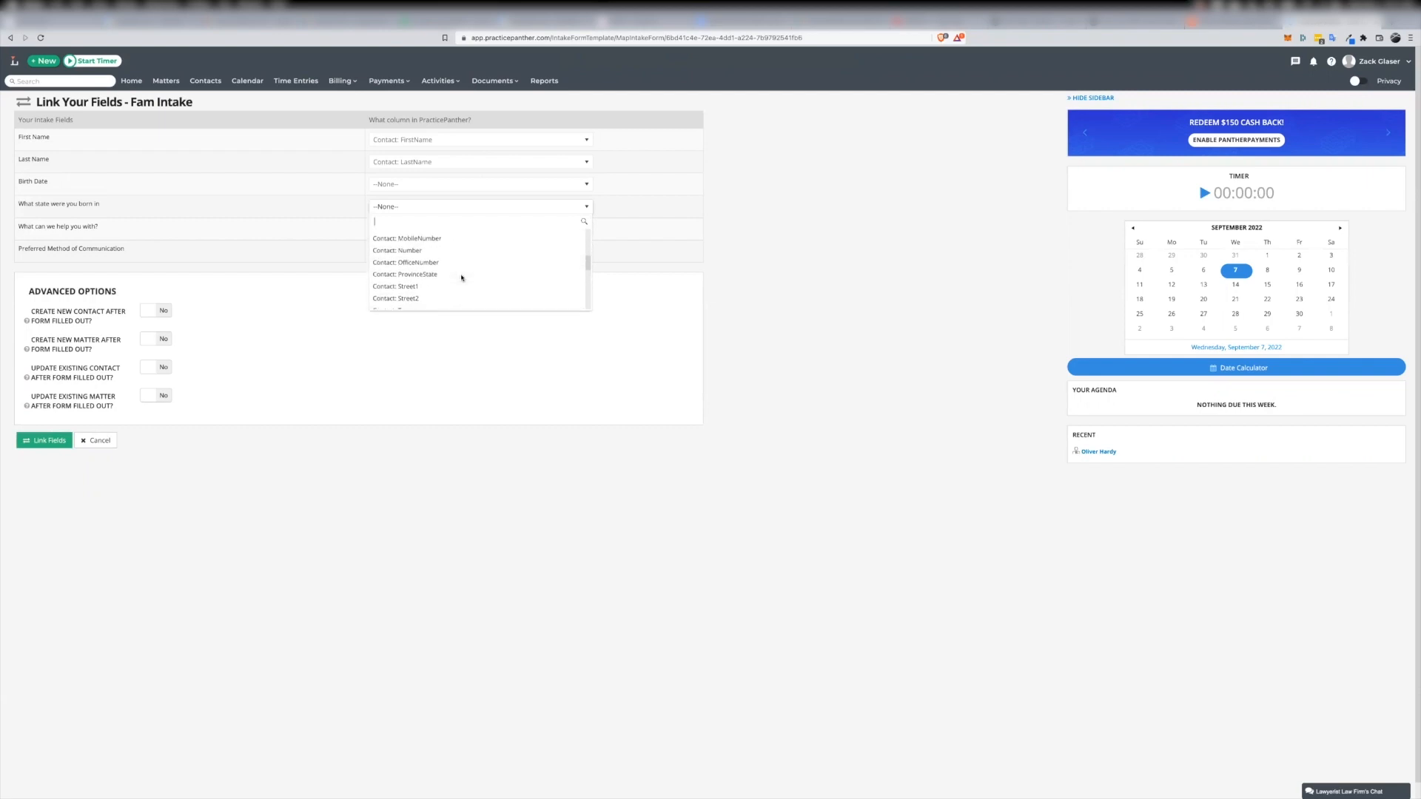
scroll(462, 277, "up", 3)
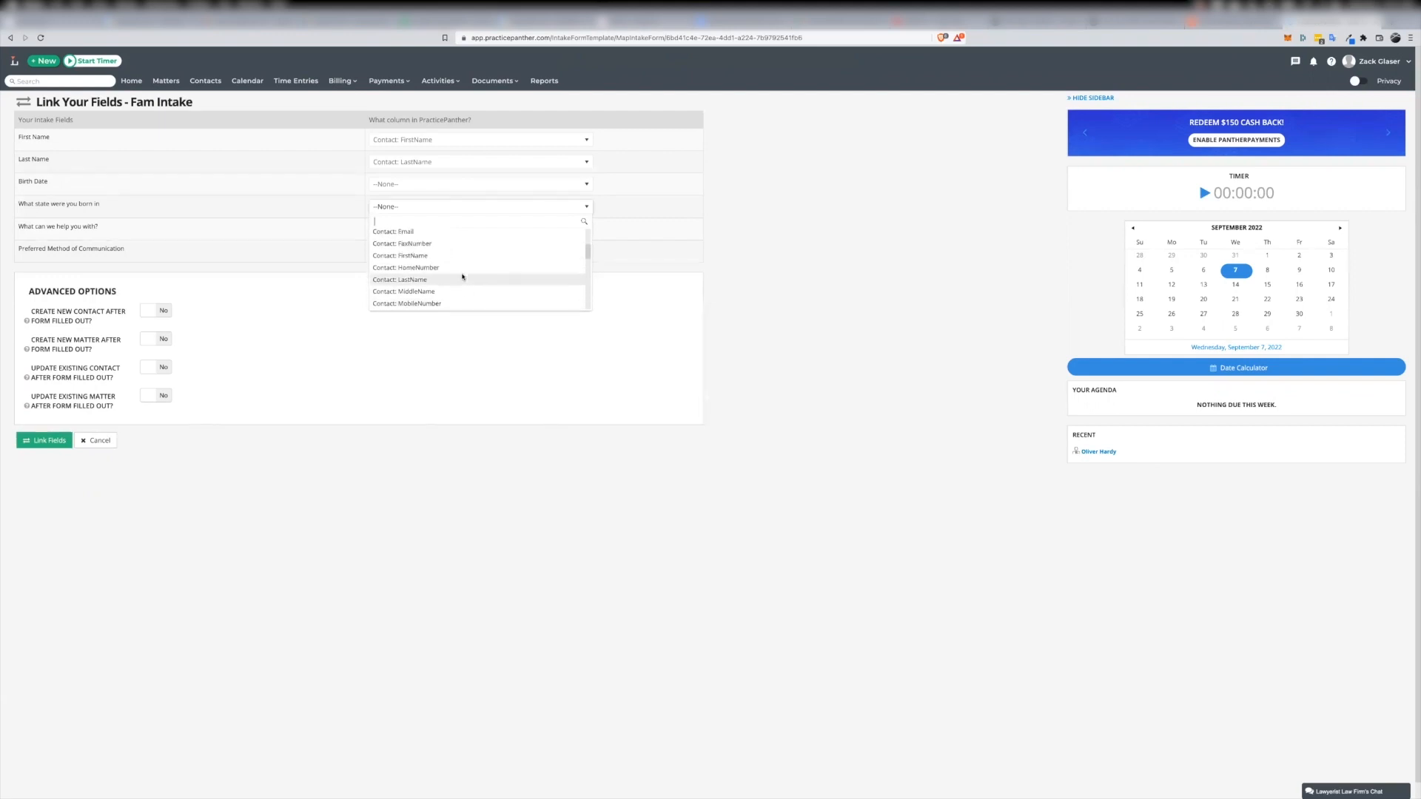
scroll(462, 278, "up", 2)
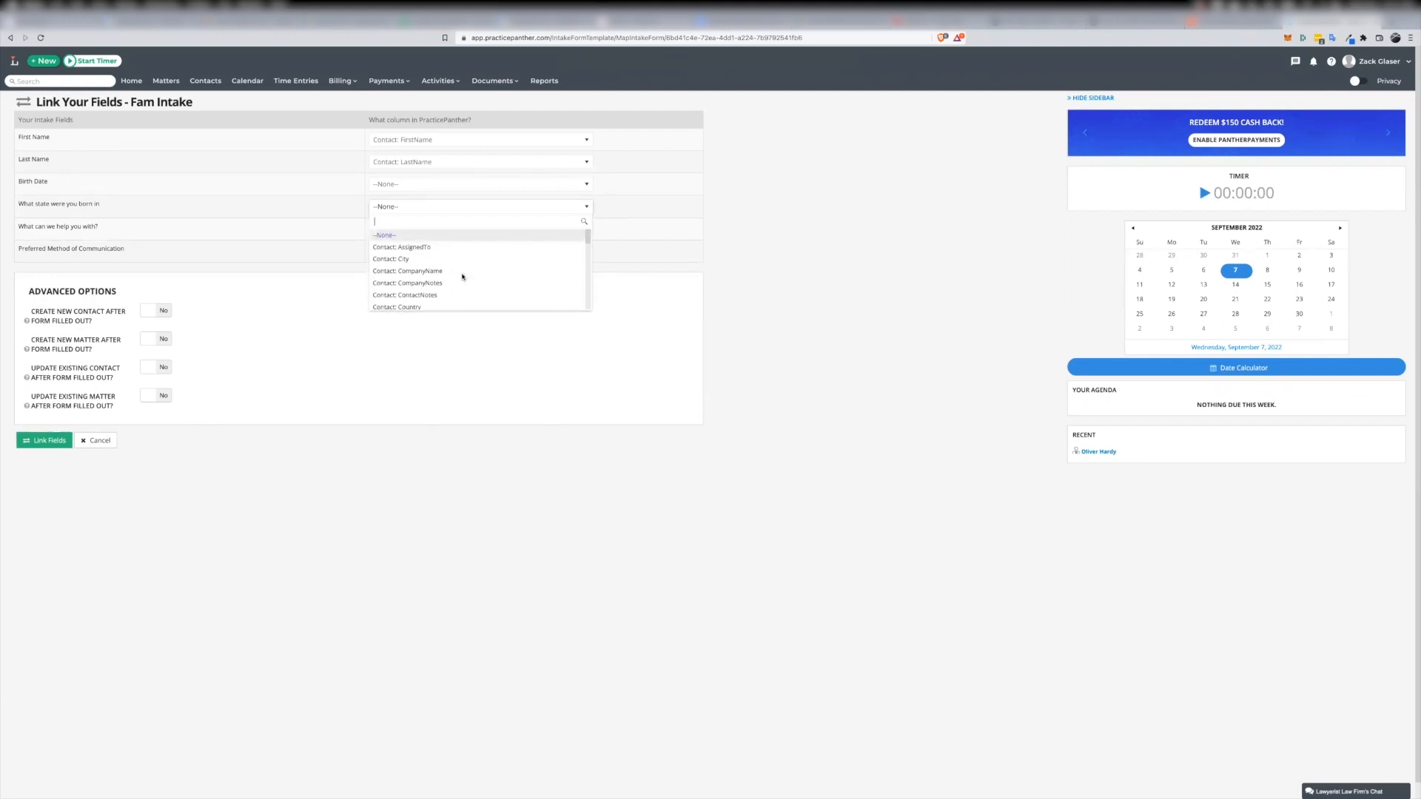
left_click(677, 252)
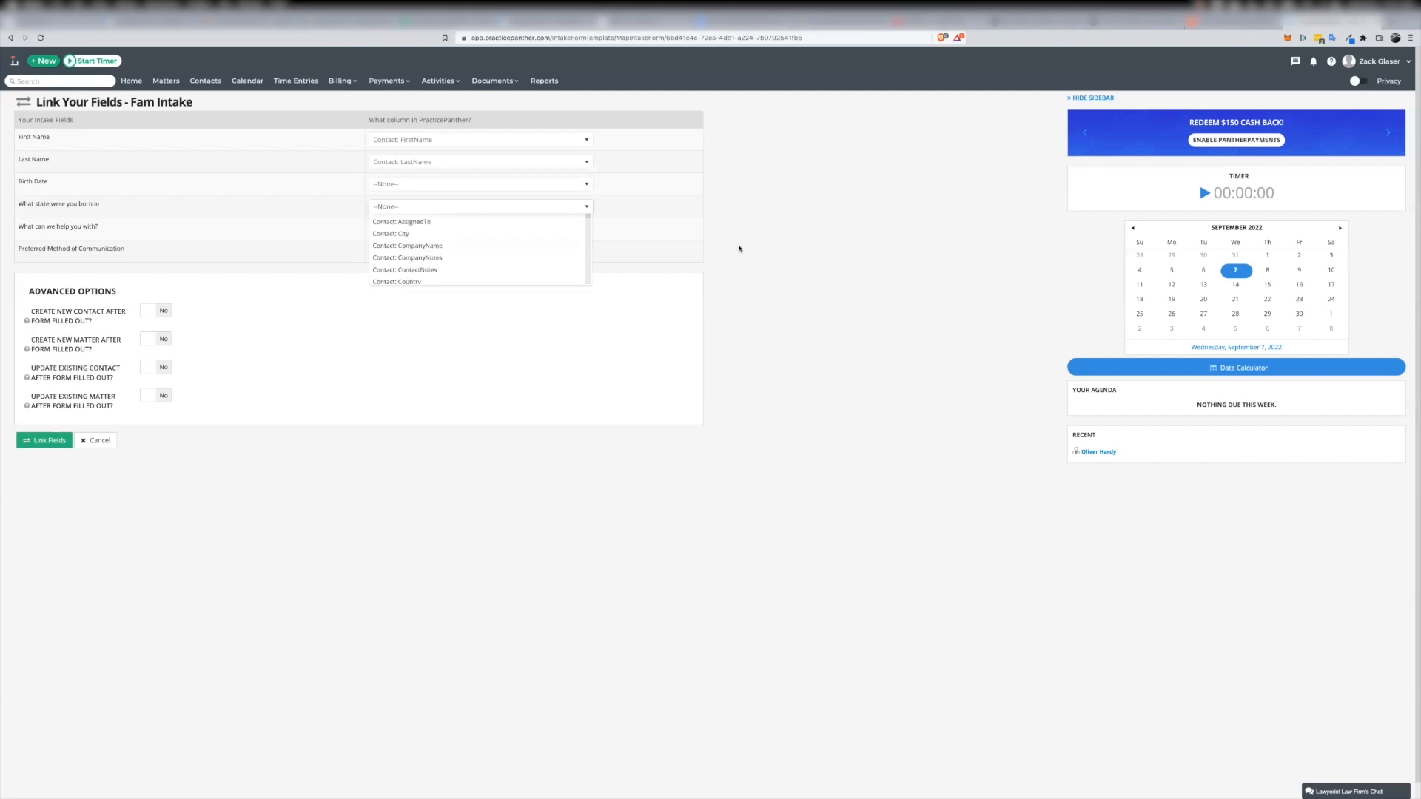
Look through the columns available for linking the "What can we help you with?" field without choosing one
left_click(585, 229)
scroll(441, 295, "down", 3)
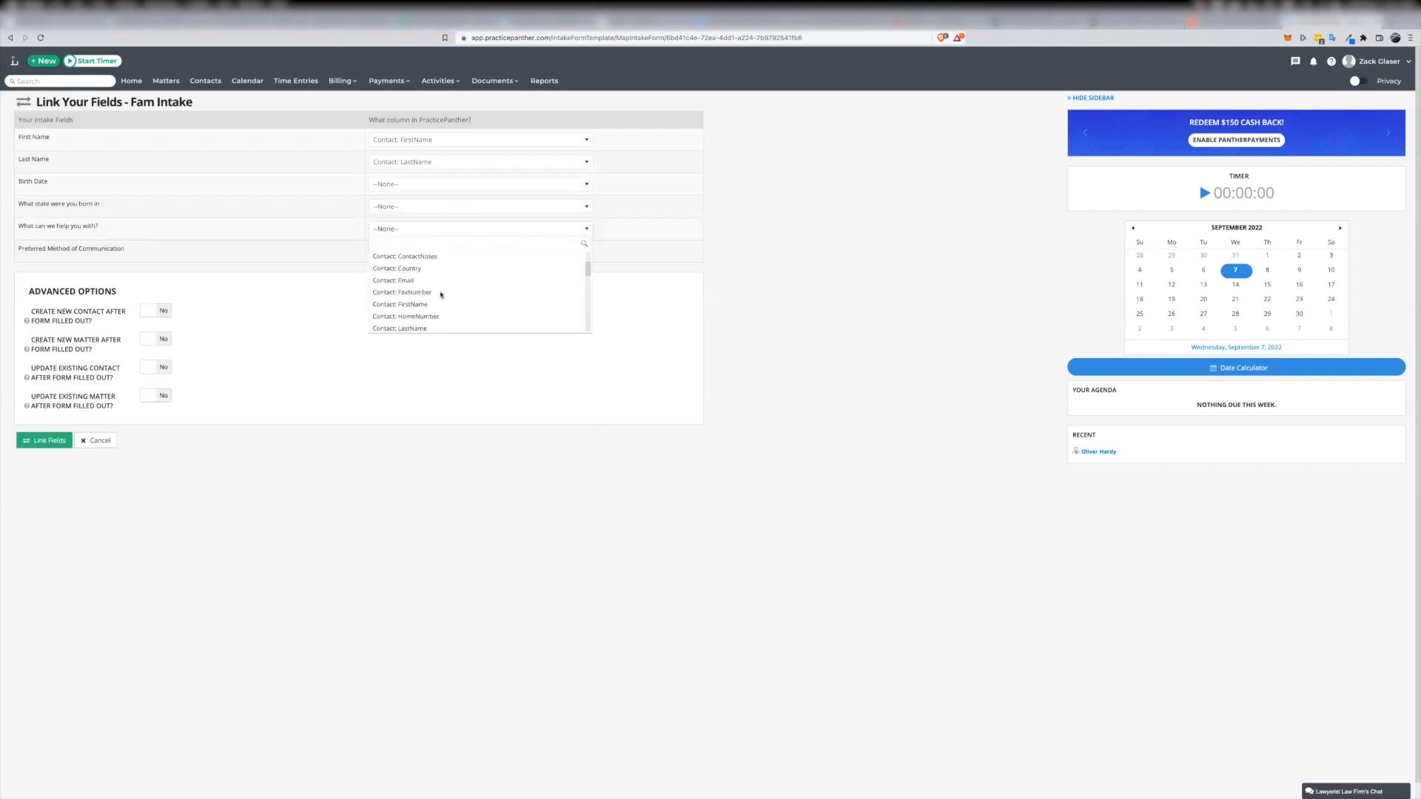
scroll(441, 296, "up", 3)
left_click(806, 222)
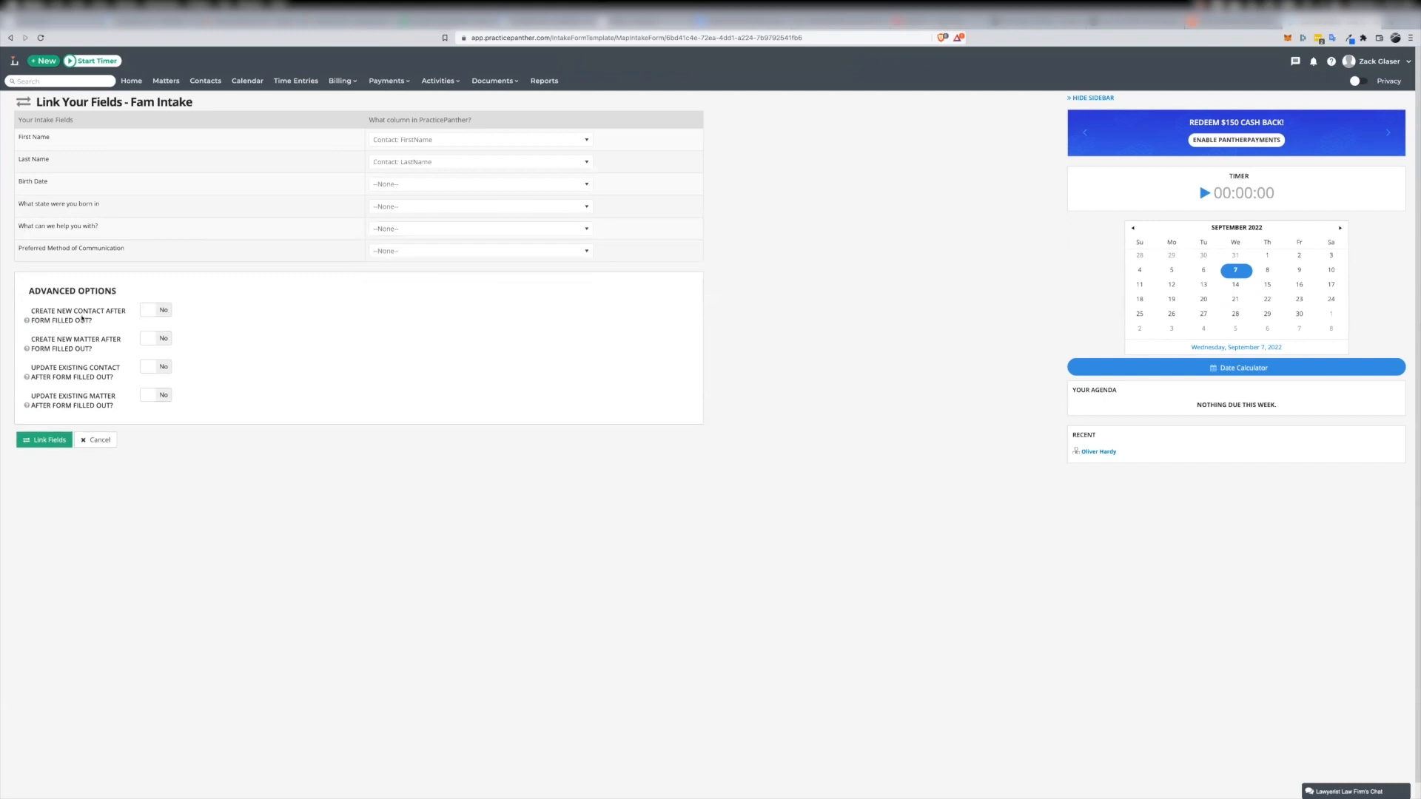
Enable creating a new contact after the form is filled out and save the field links
left_click(154, 311)
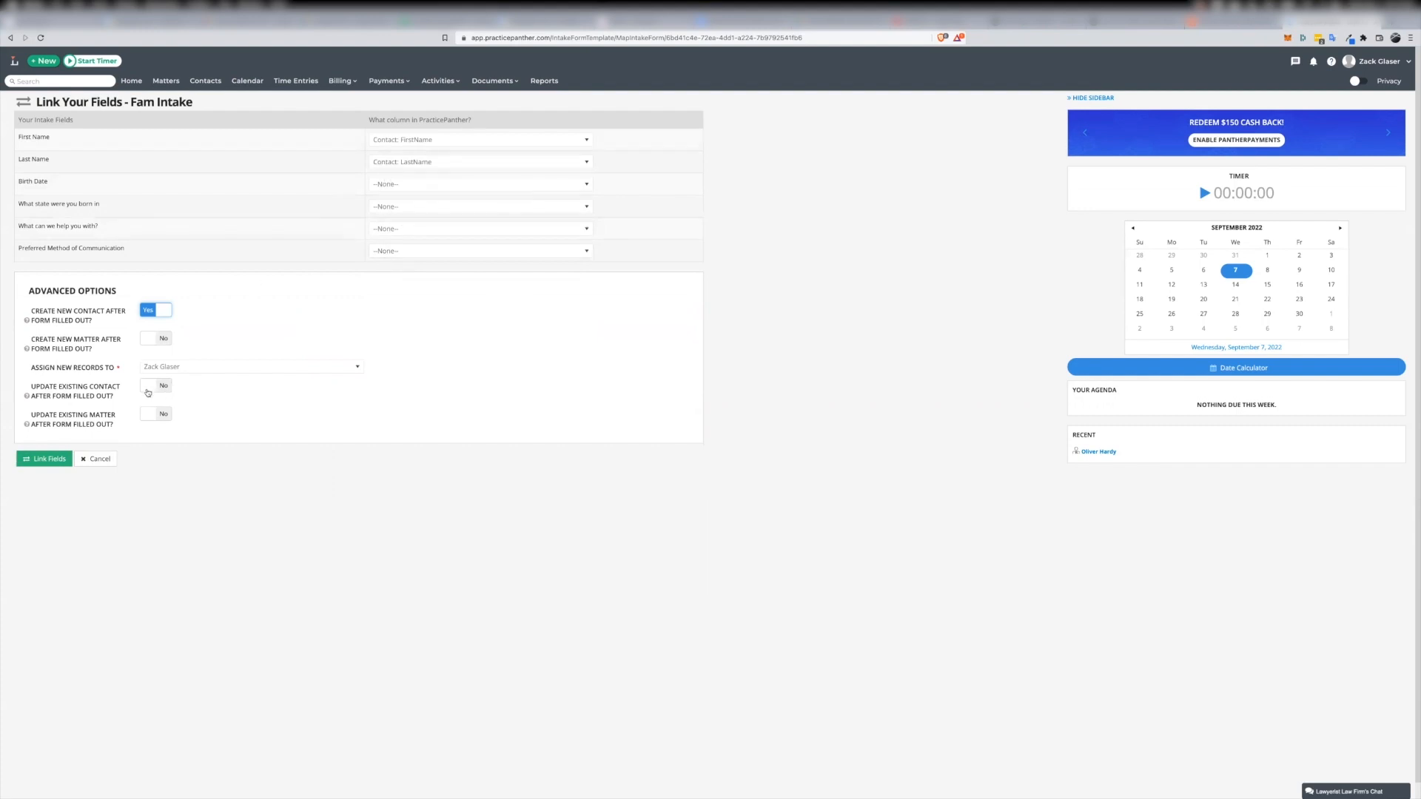
left_click(47, 460)
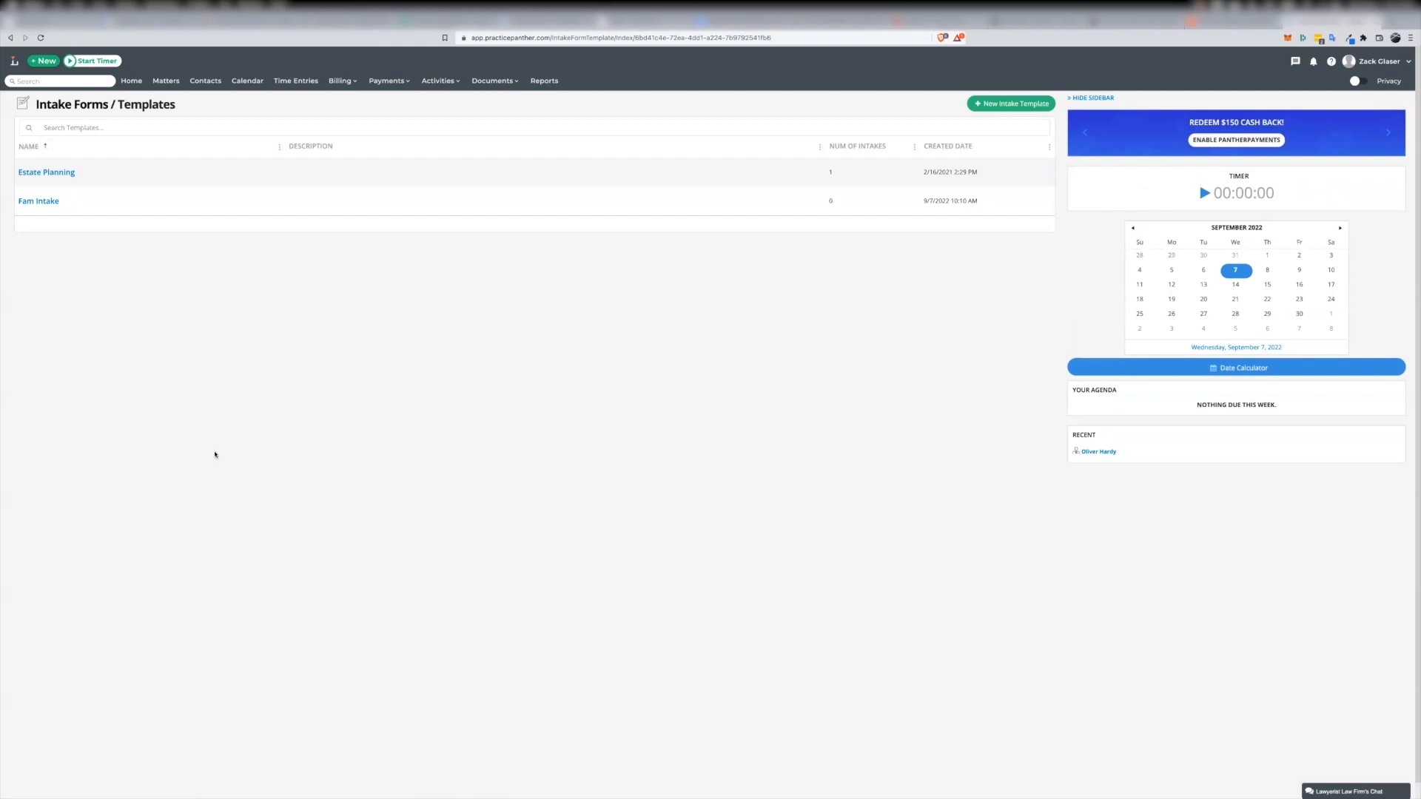
Review the Fam Intake template in its editor and leave without saving changes
mouse_move(40, 203)
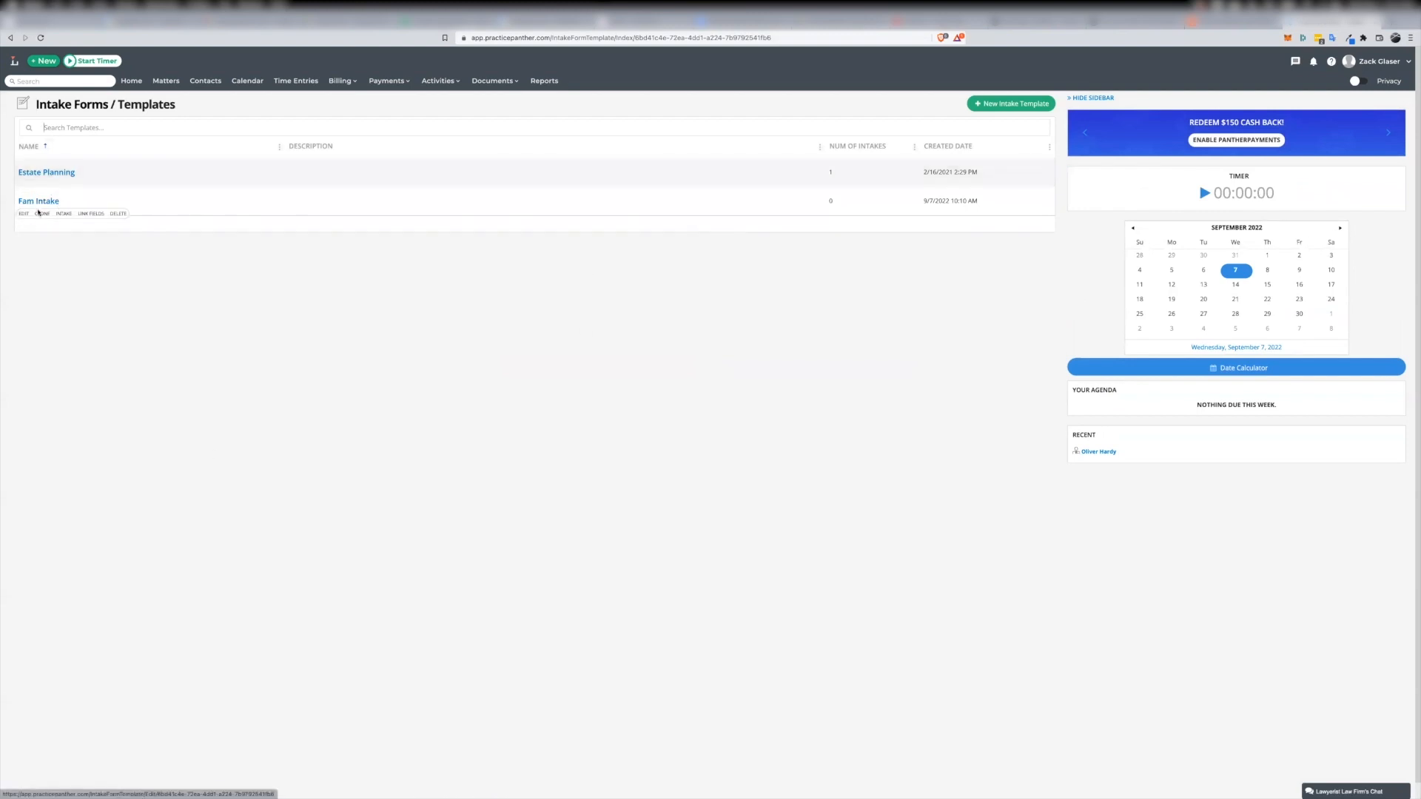
left_click(40, 202)
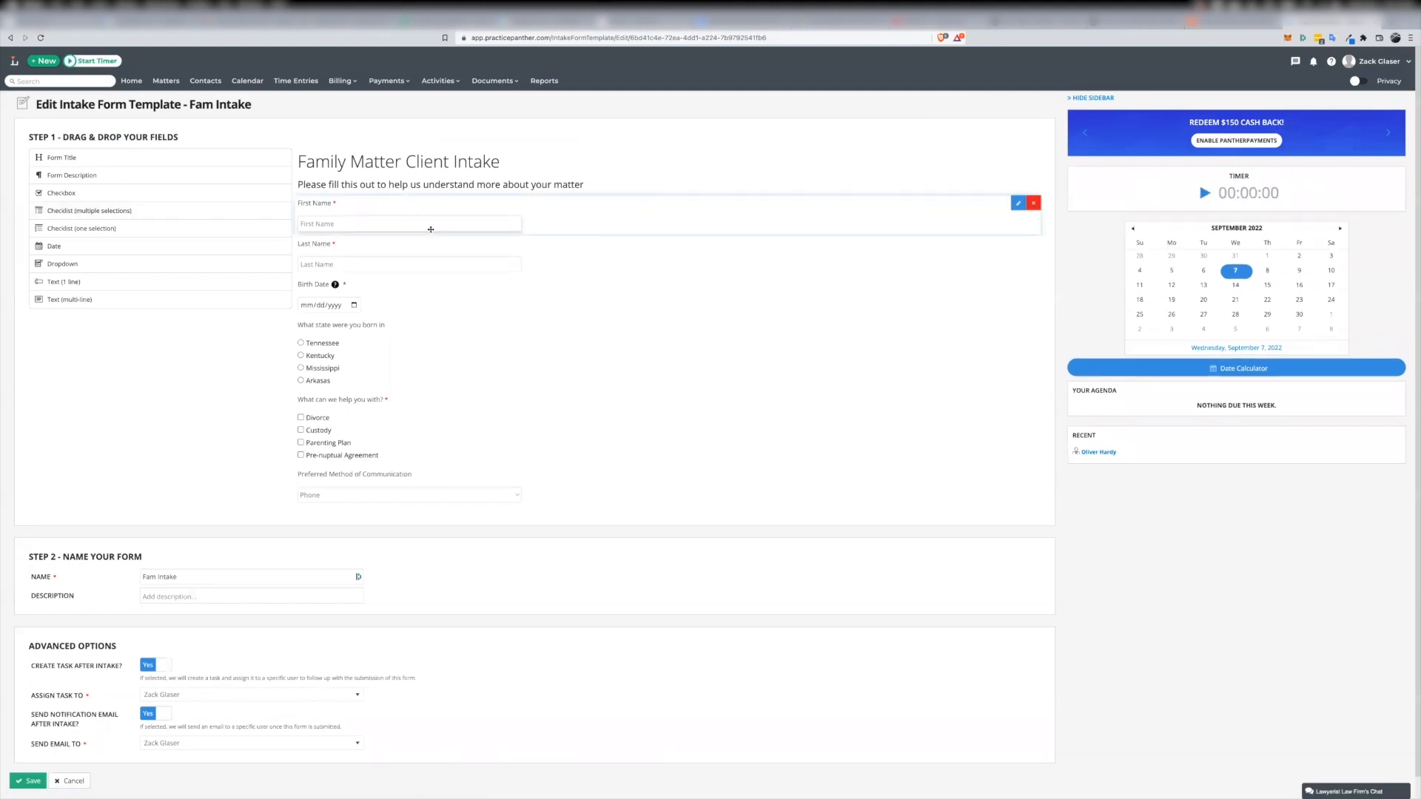
left_click(70, 782)
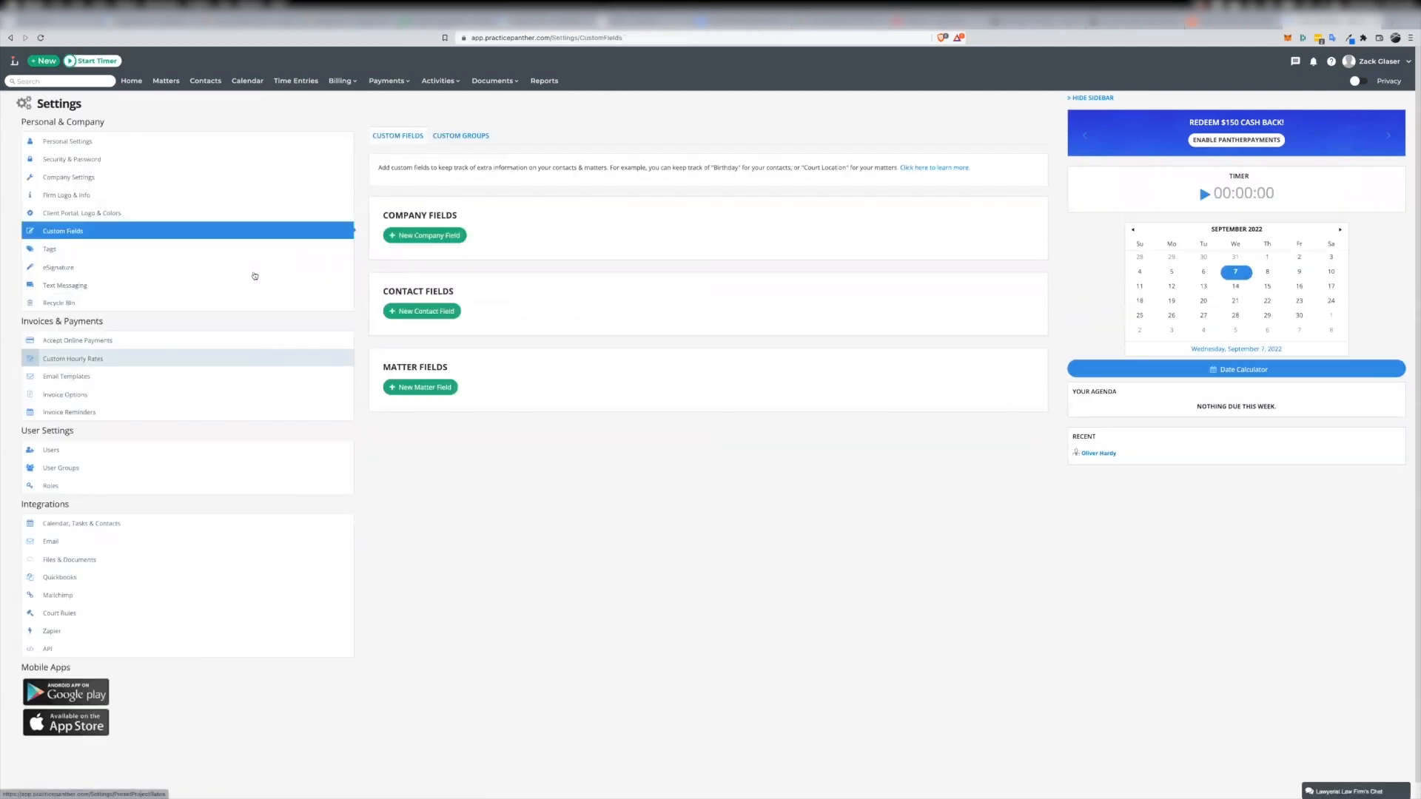
Open the intakes of the contact tagged Intake - Estate Planning
left_click(204, 82)
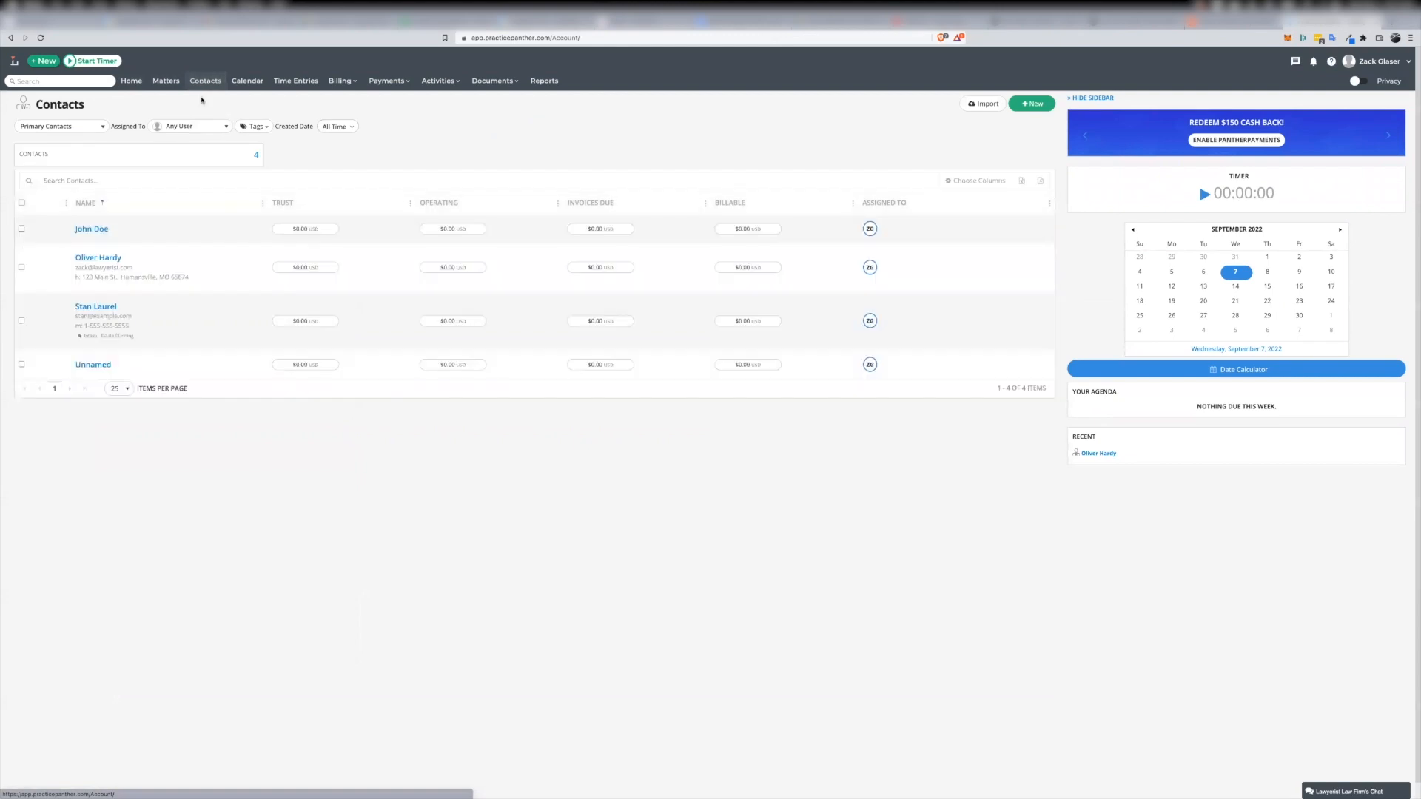
left_click(77, 307)
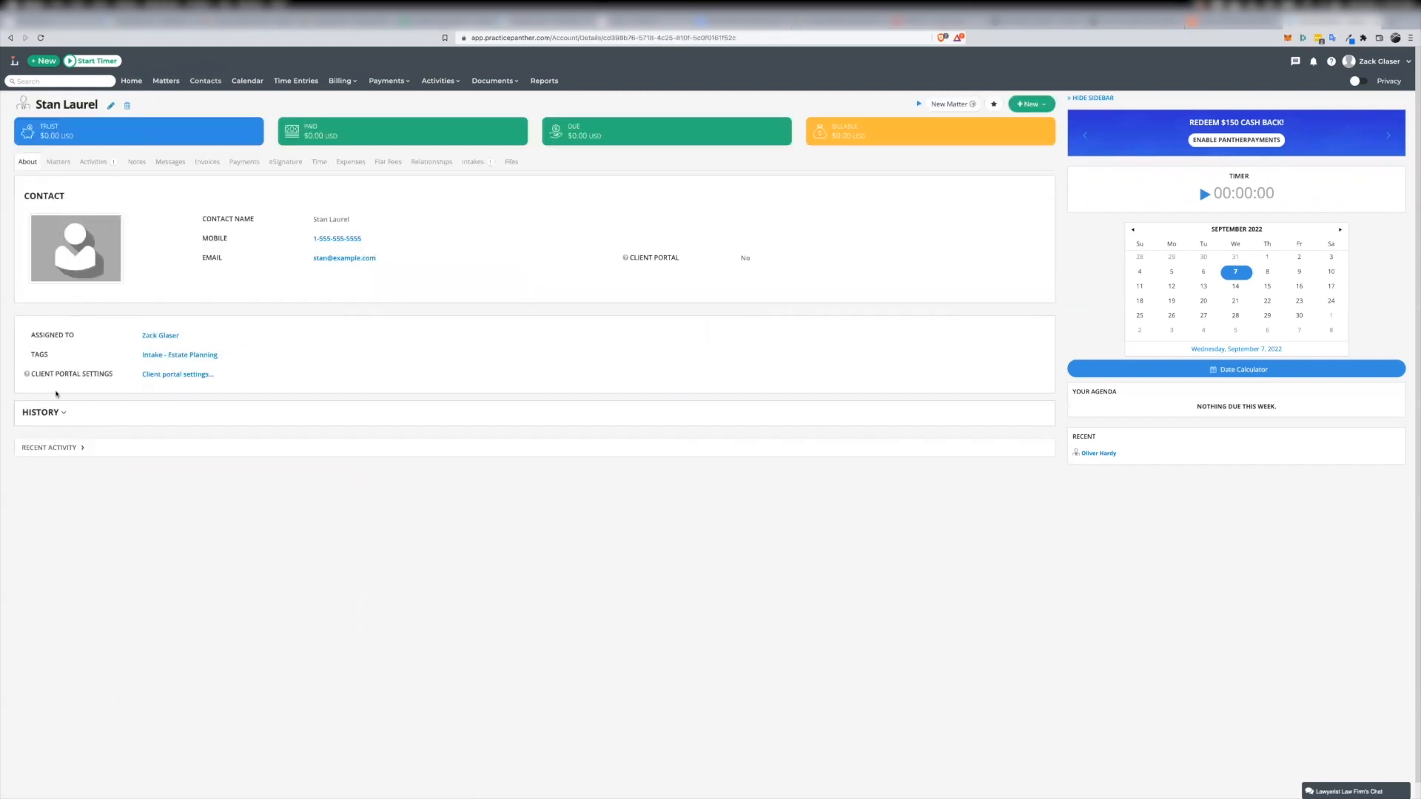
left_click(466, 164)
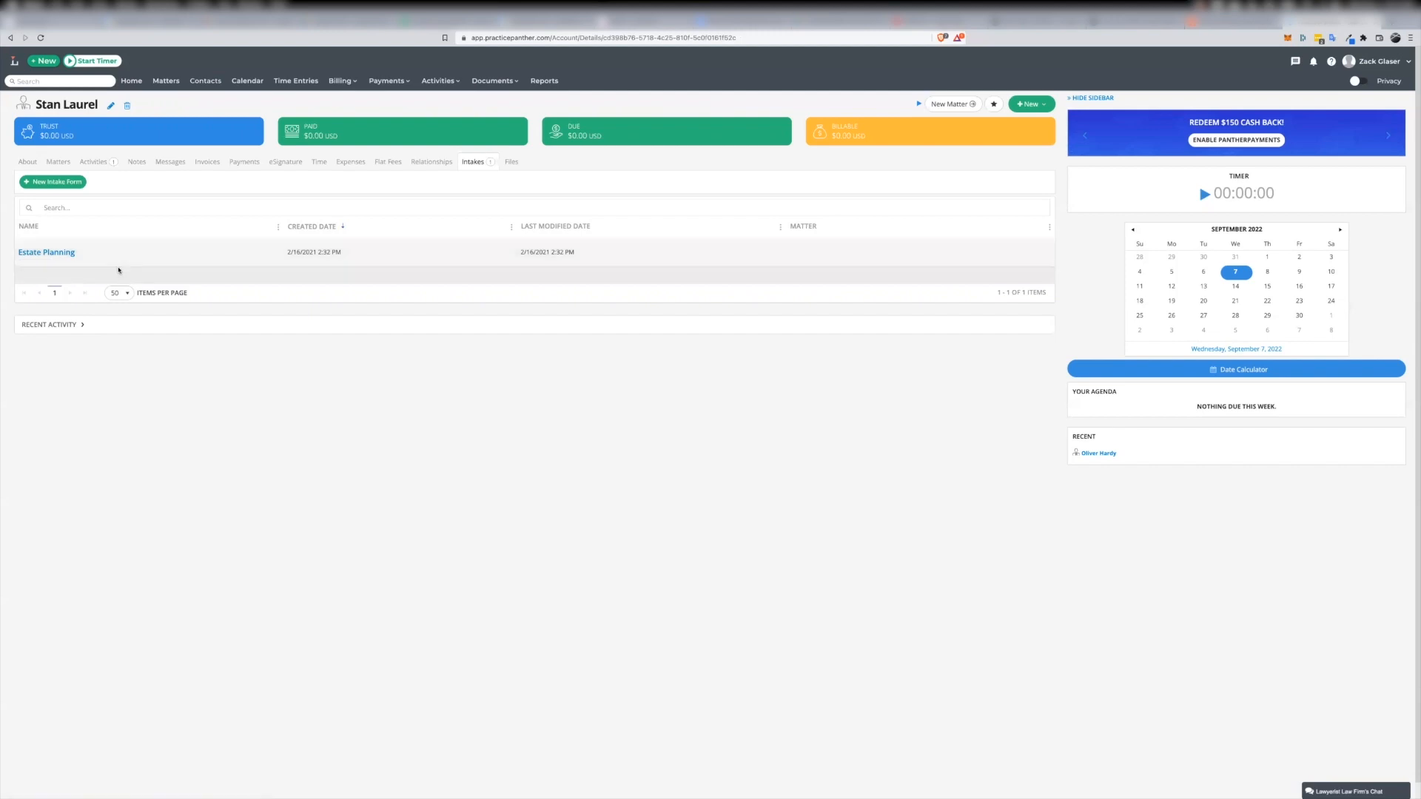
Start a new client intake for this contact using the Fam Intake template
left_click(49, 183)
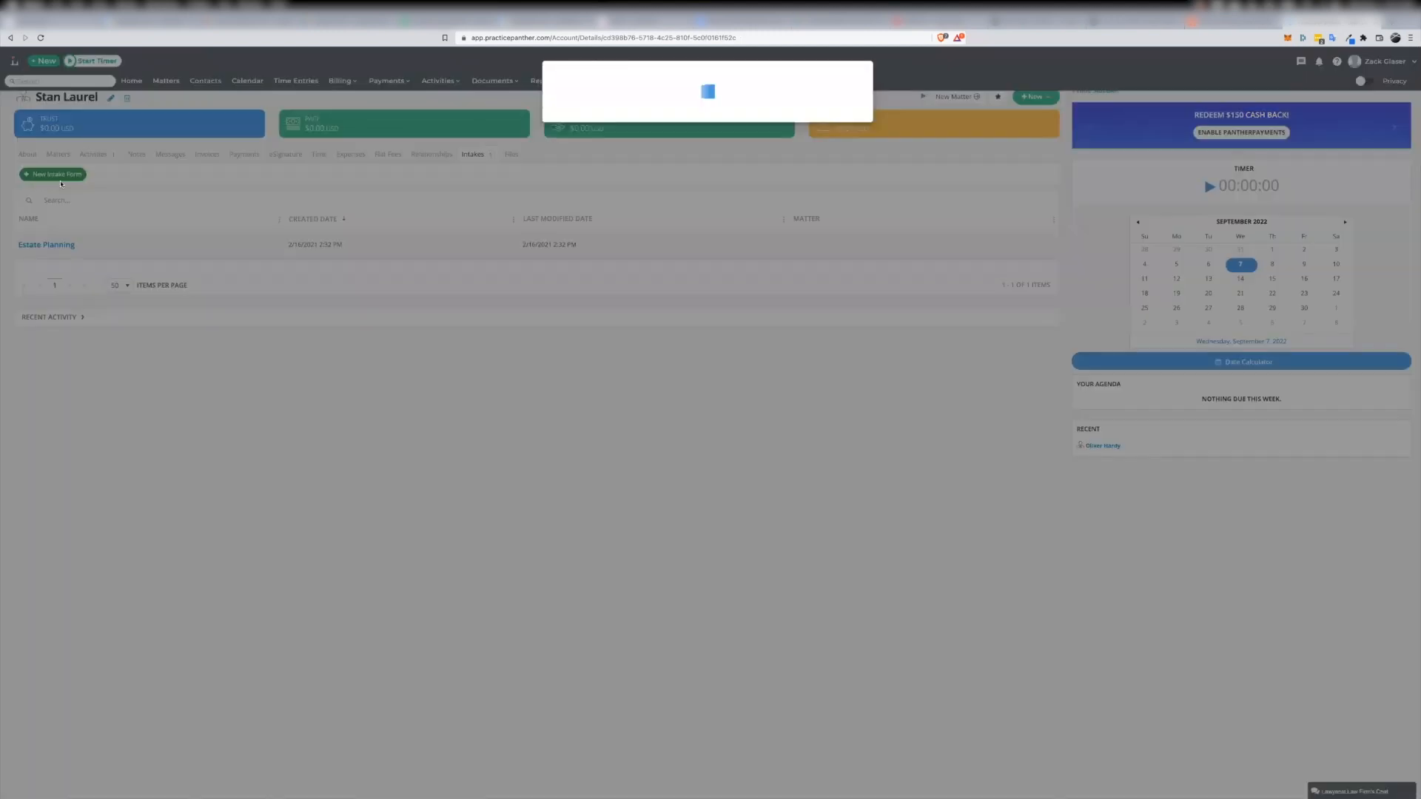
left_click(837, 119)
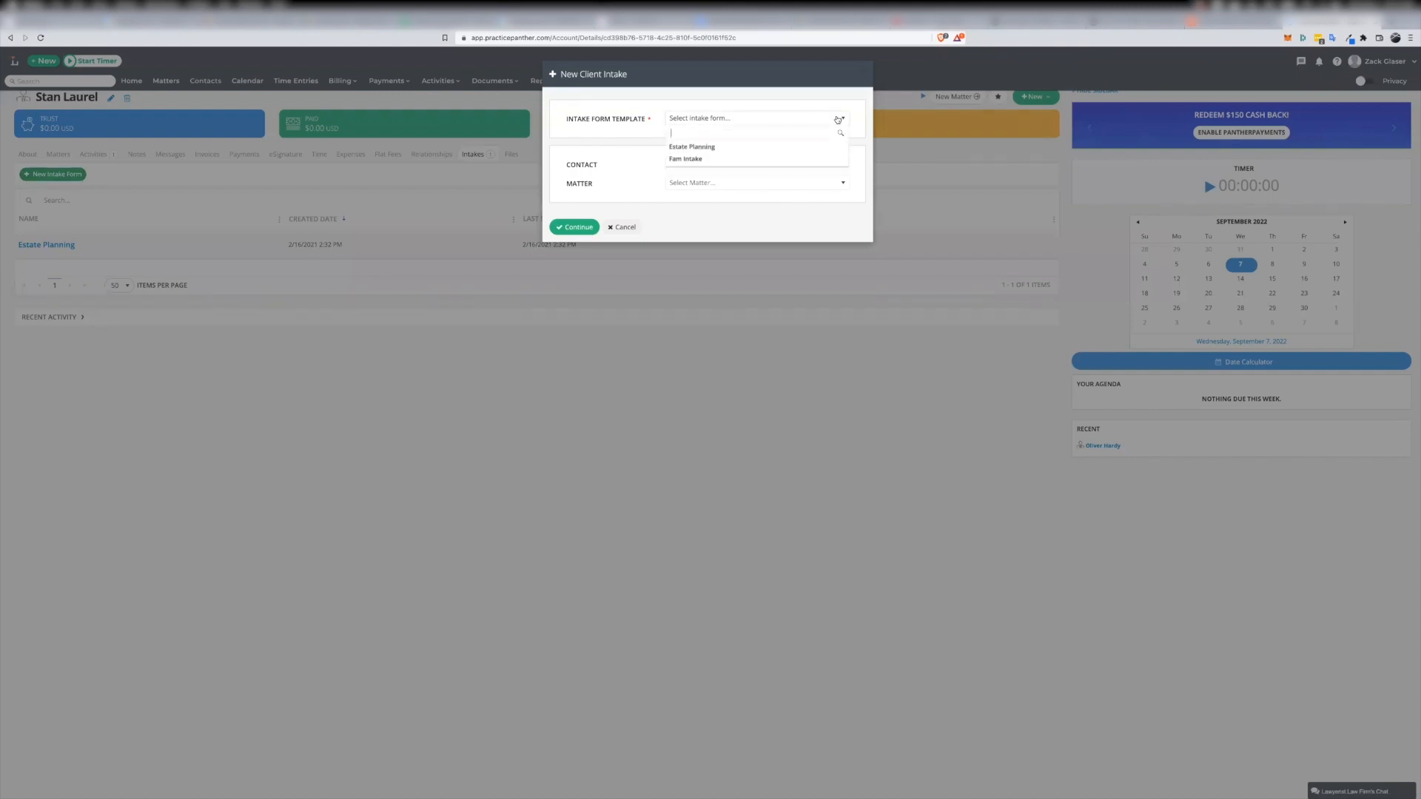
left_click(688, 160)
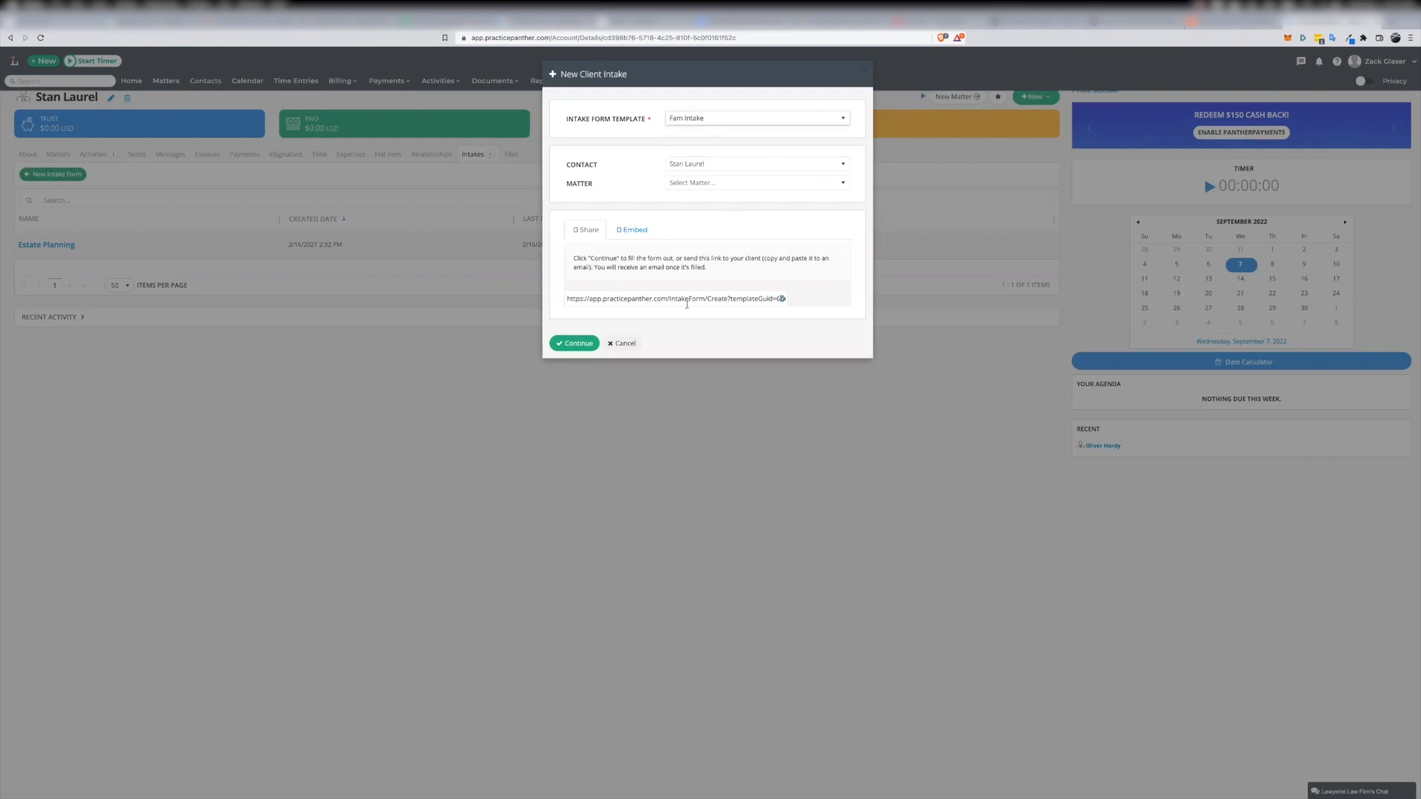
Copy the intake's share link, view its embed code, and open the copied link in a new browser tab
left_click_drag(567, 300, 803, 299)
key("super+c")
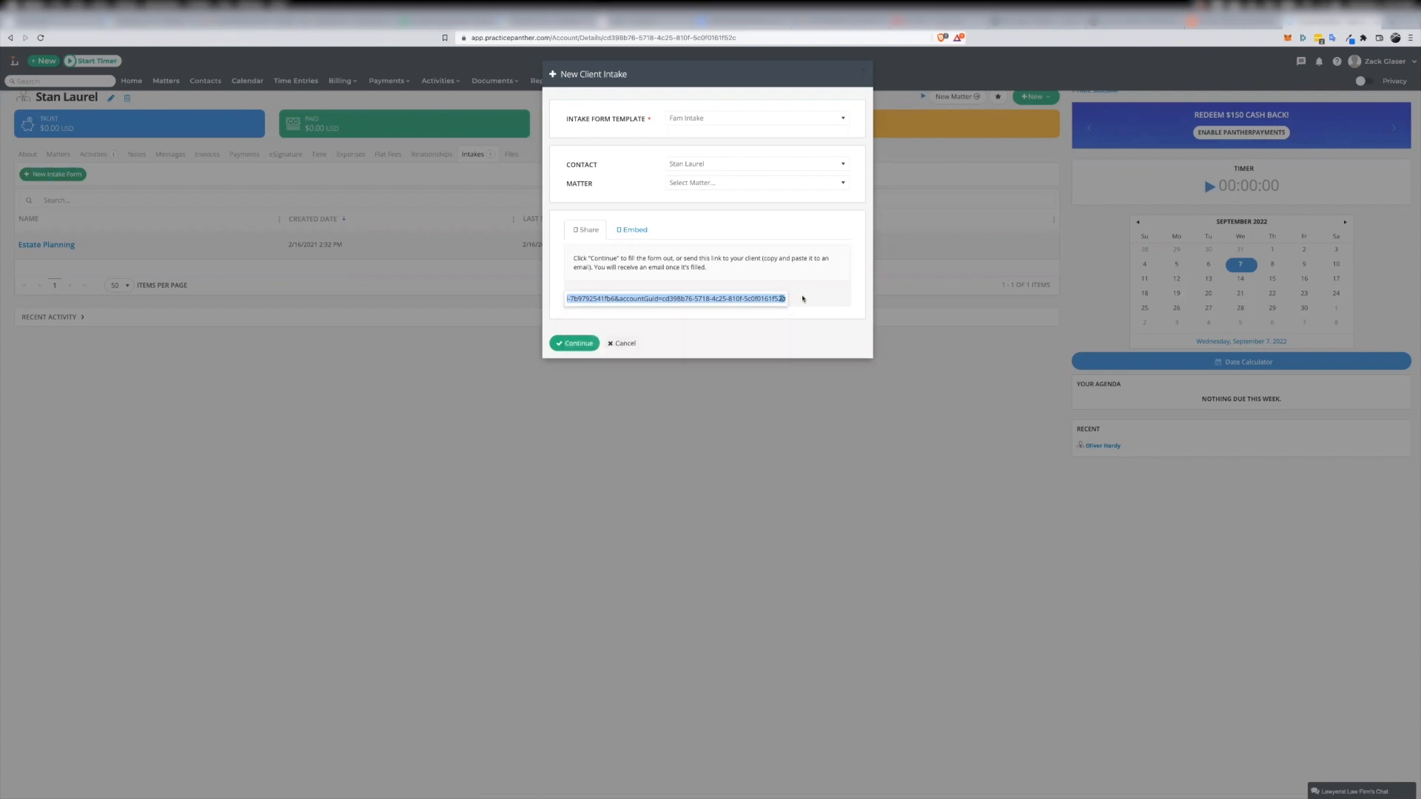
left_click(632, 233)
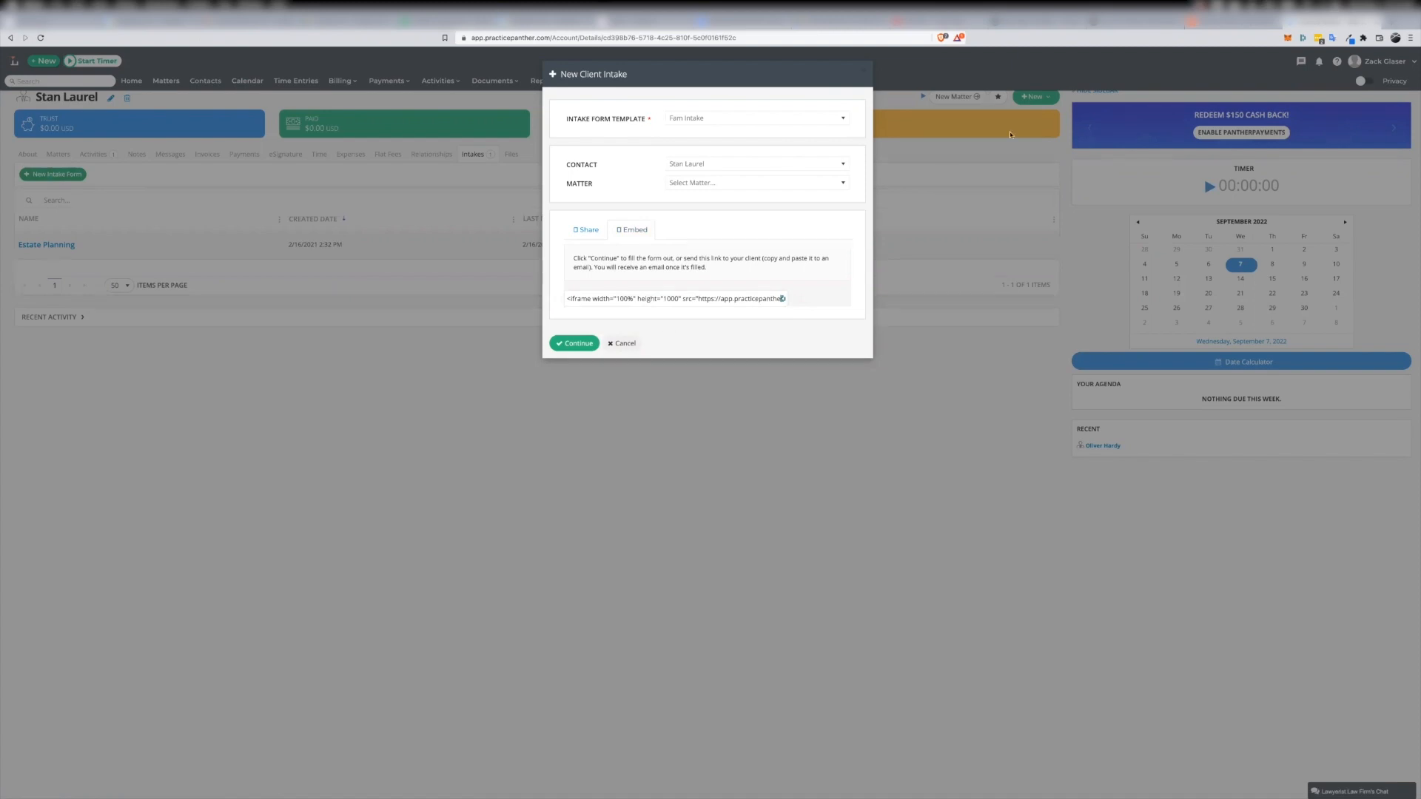
key("super+t")
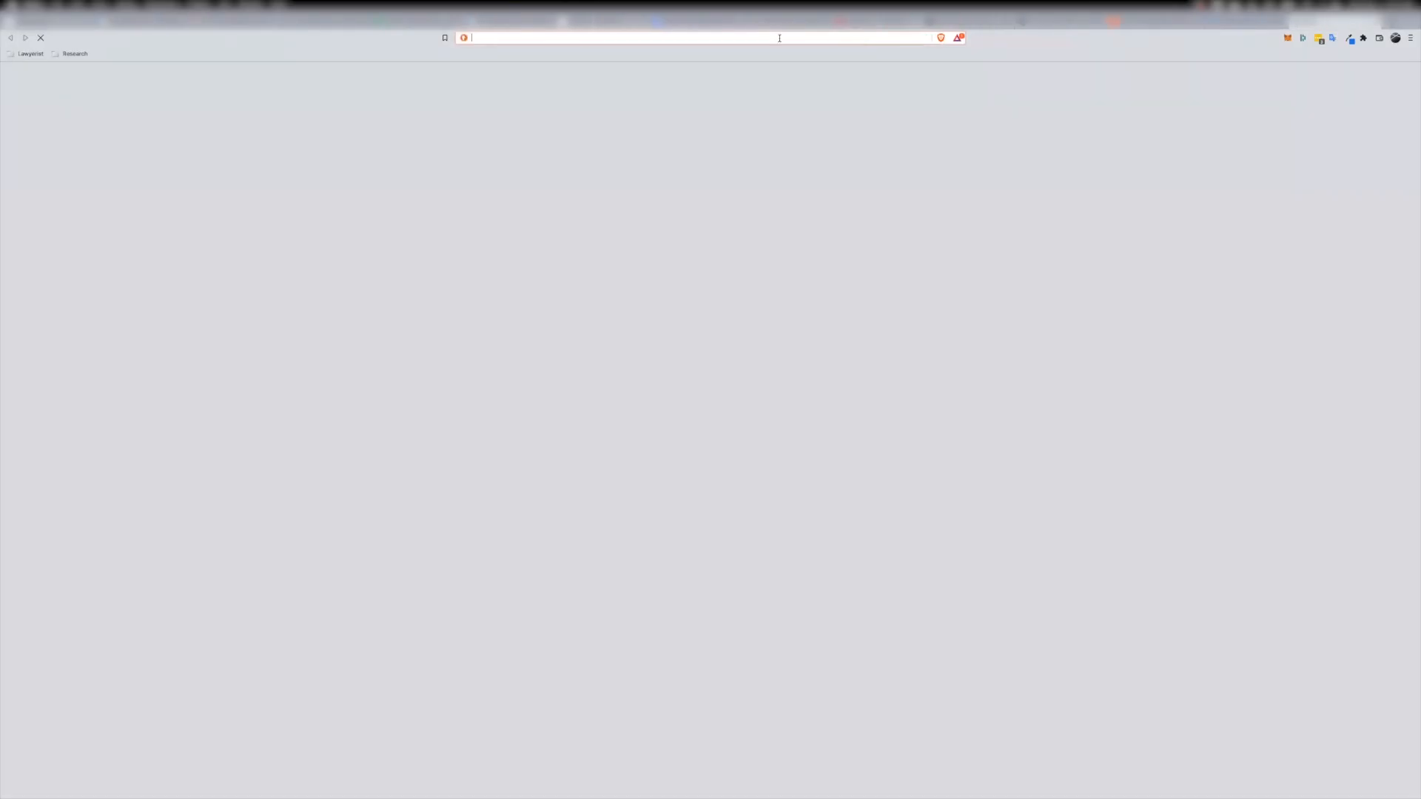
key("super+v")
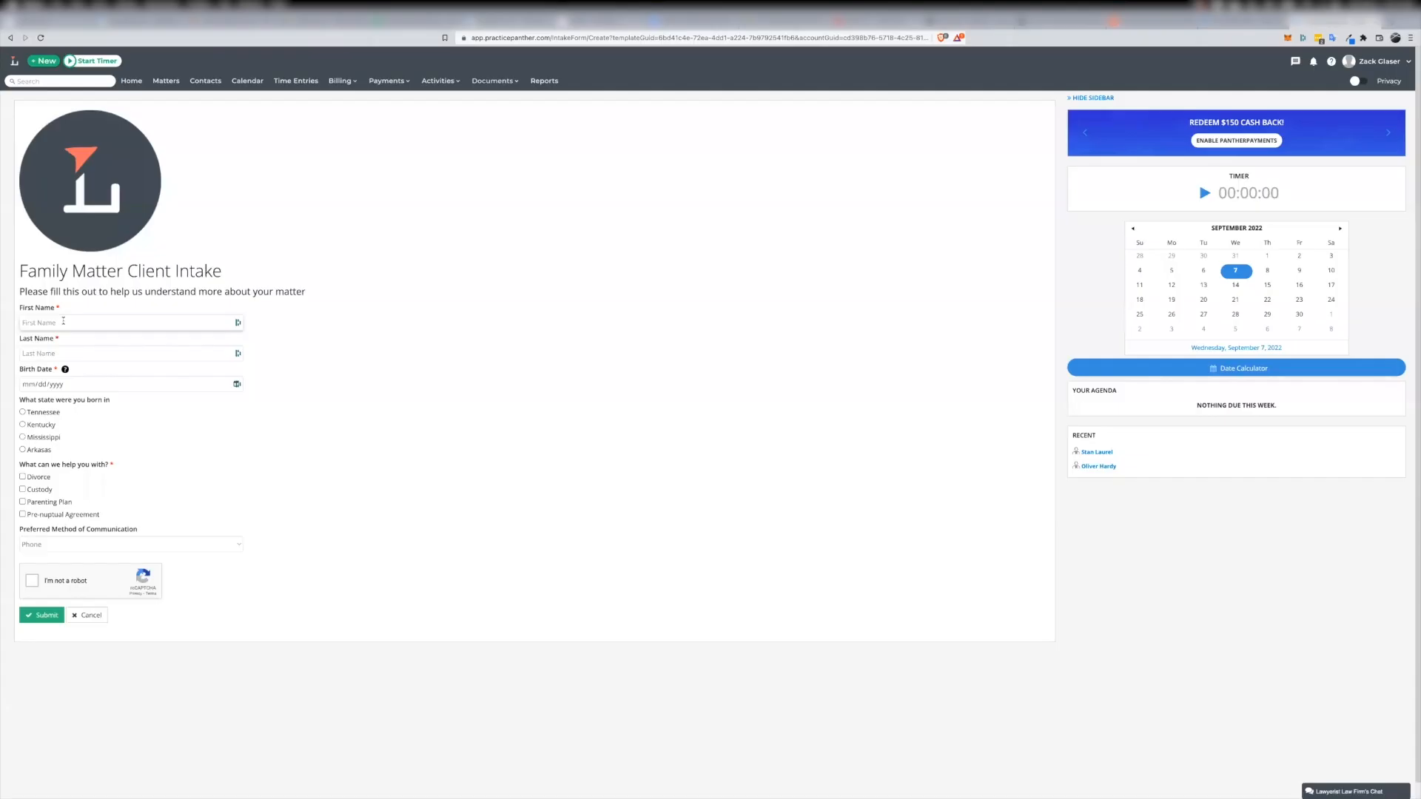
Fill in the client's first name, last name and birth date on the Family Matter Client Intake form
left_click(67, 322)
type("Stan")
key("Tab")
type("Laurel")
key("Tab")
left_click(82, 427)
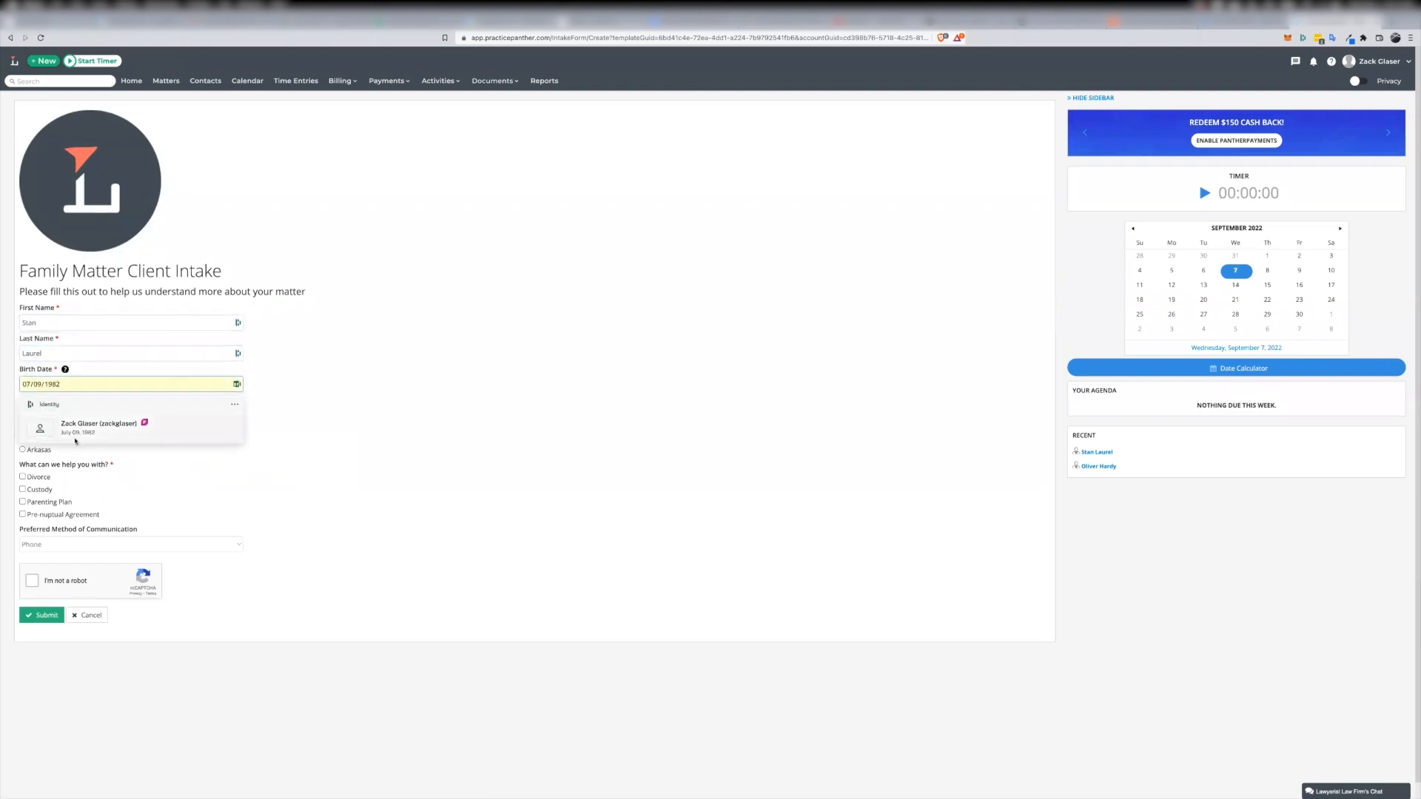
Answer the remaining questions with Mississippi, Custody and Yelling into the ether, complete the robot check and submit the intake form
left_click(23, 438)
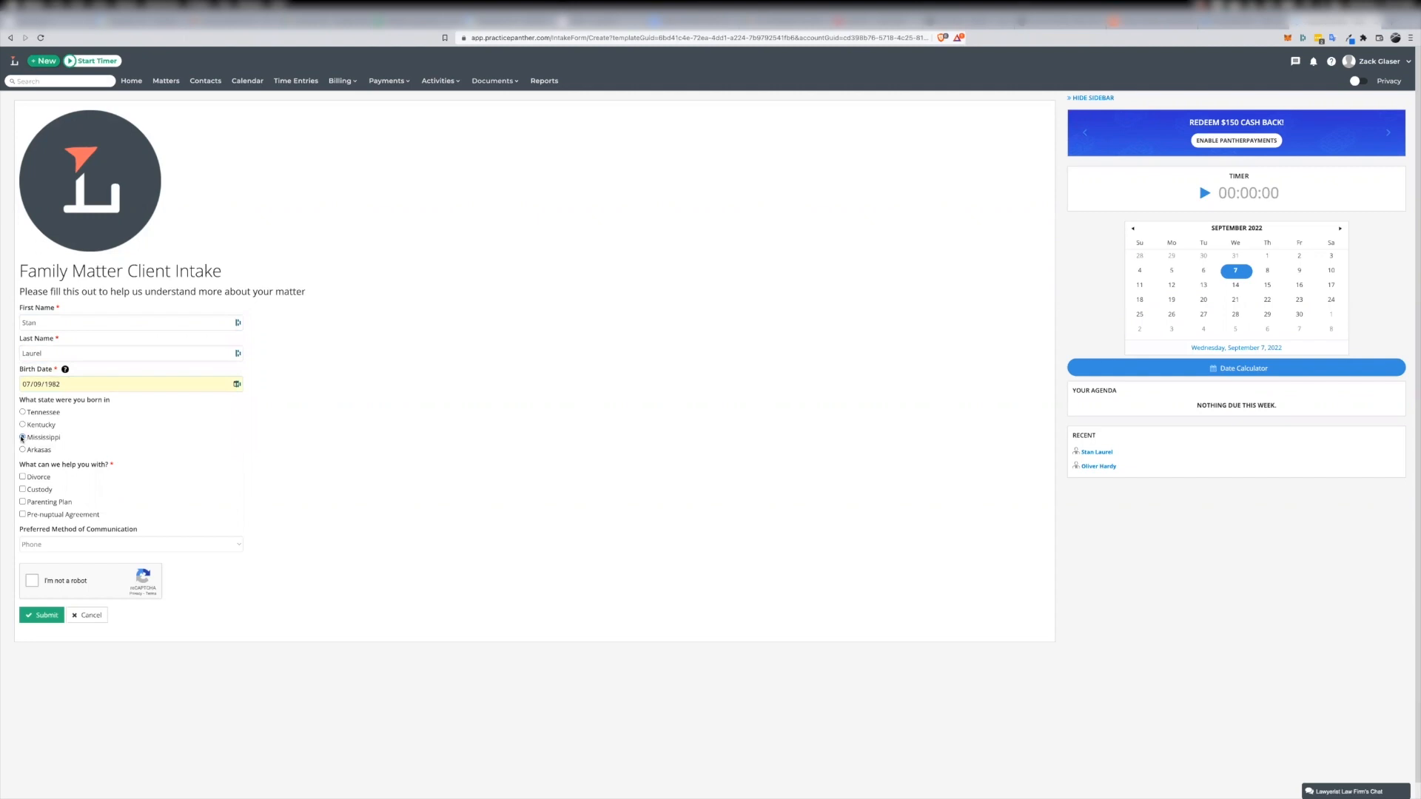
left_click(27, 491)
left_click(55, 544)
left_click(52, 577)
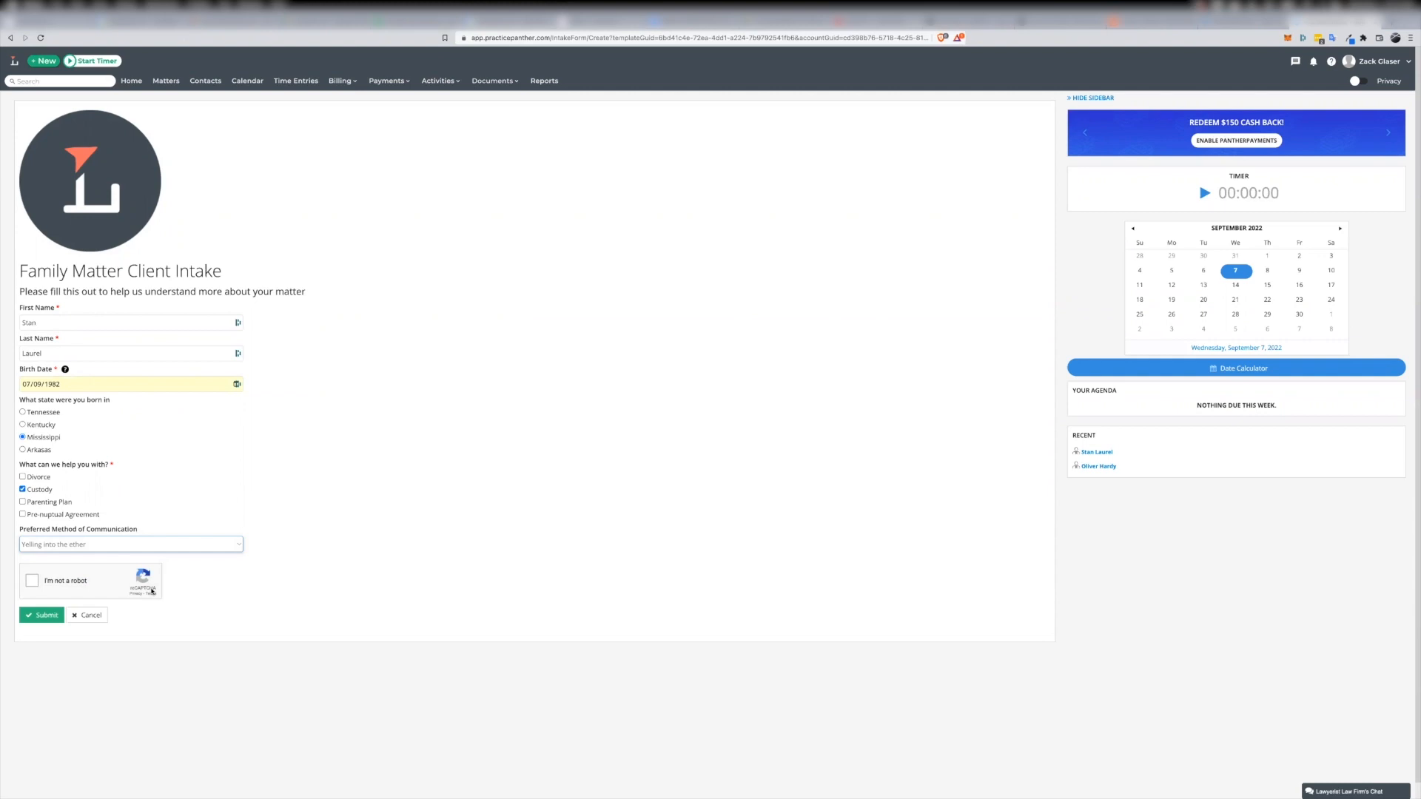
left_click(32, 581)
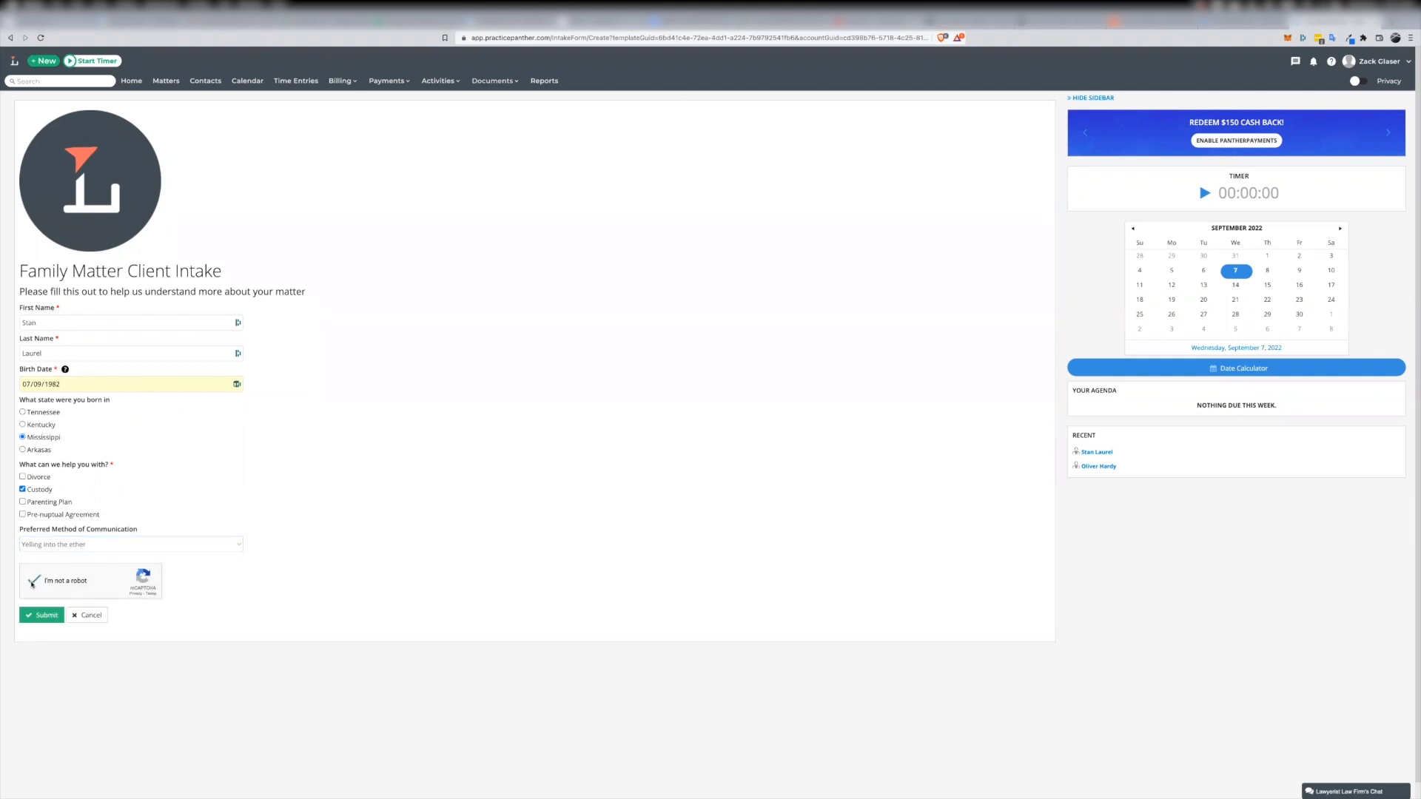
left_click(46, 617)
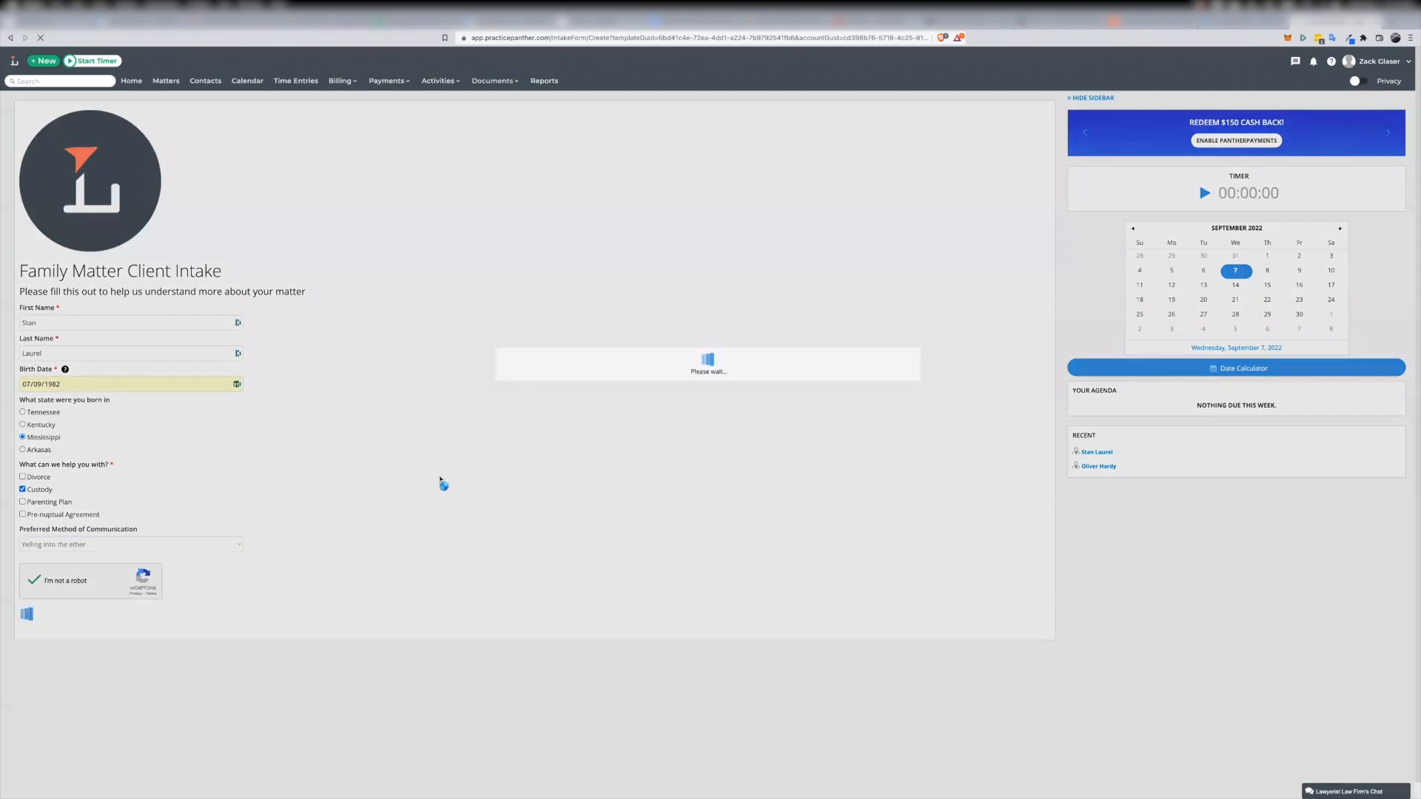